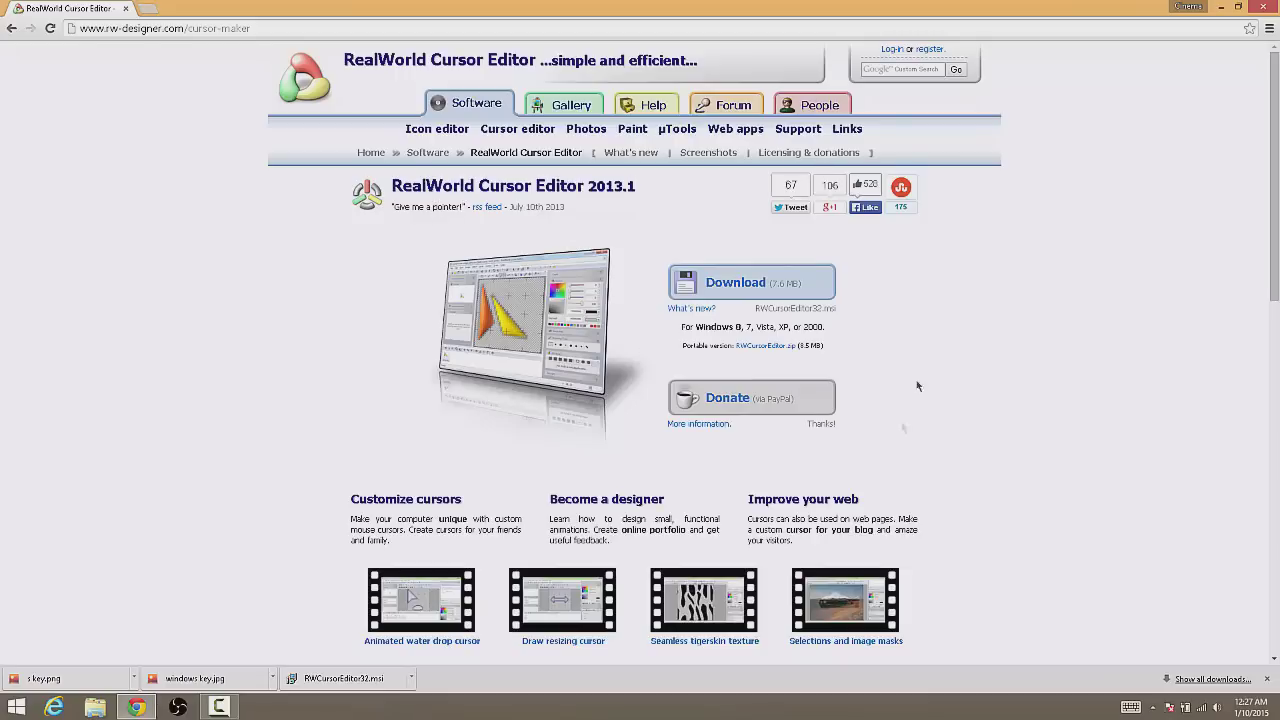
pyautogui.click(720, 282)
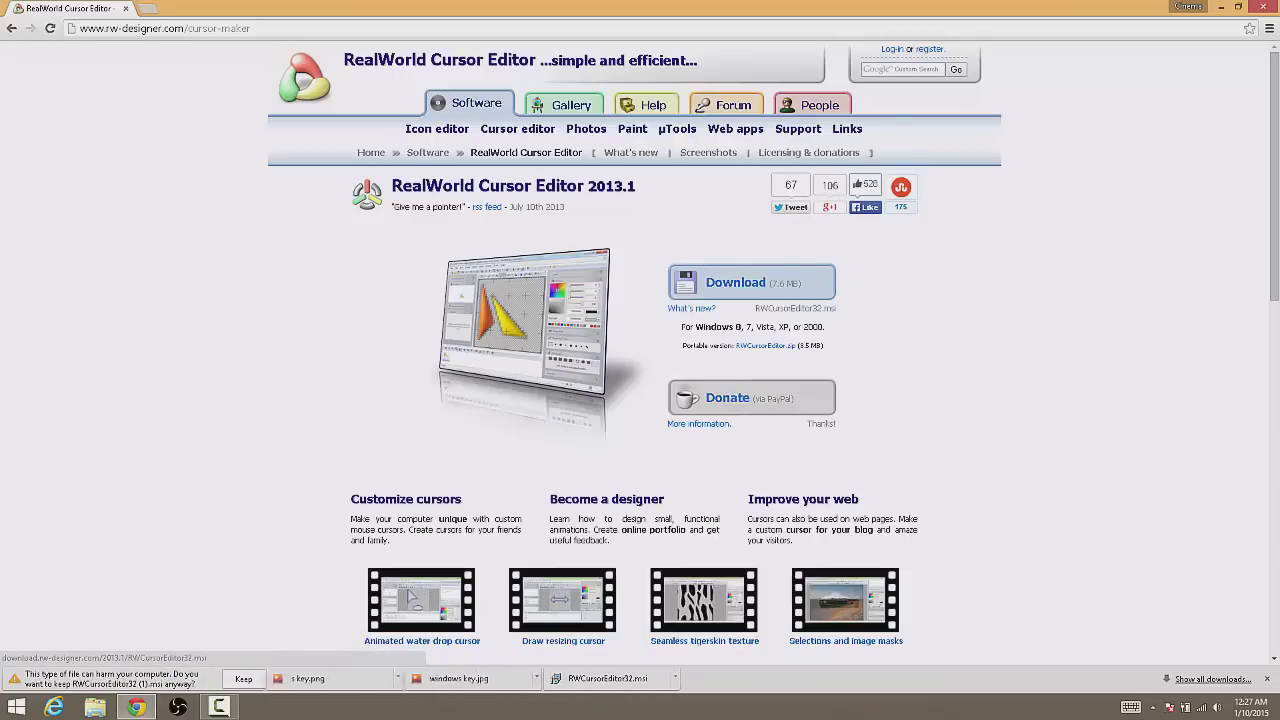
pyautogui.click(243, 679)
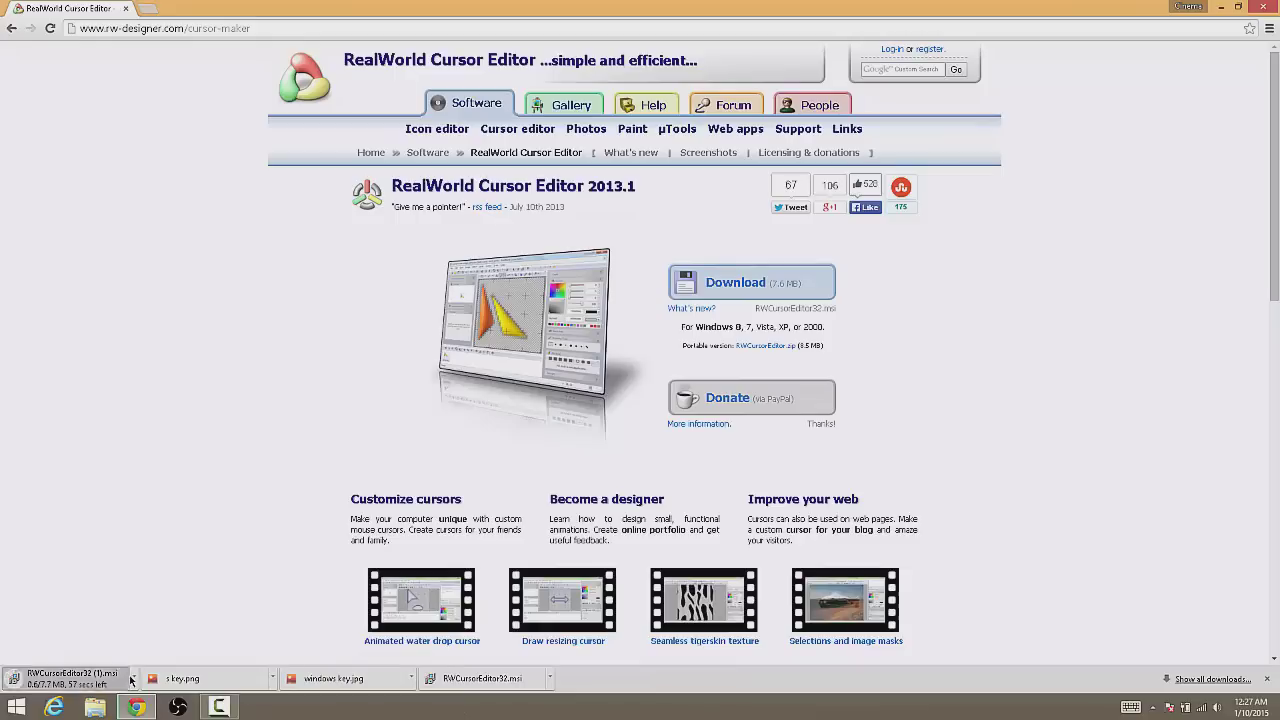
pyautogui.click(131, 680)
pyautogui.click(165, 657)
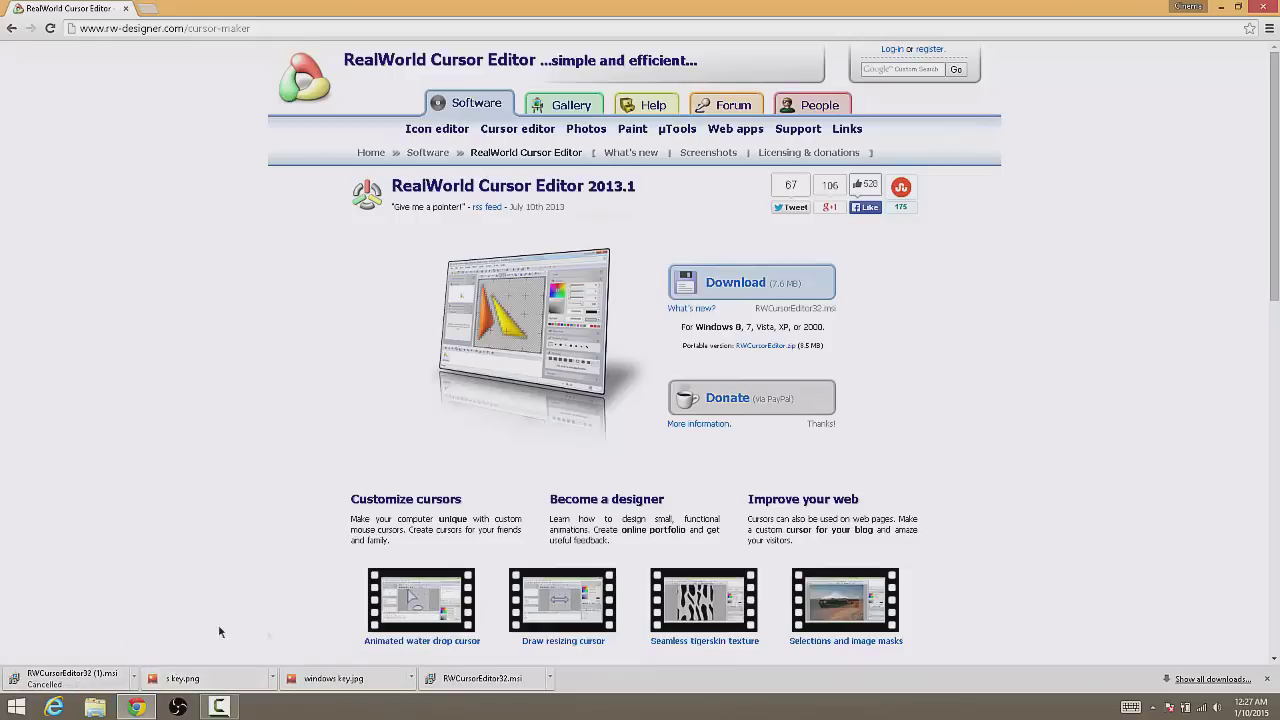
# Install RealWorld Cursor Editor from the downloaded RWCursorEditor32.msi, accepting the license and keeping the default components, folder and Just me option
pyautogui.click(487, 684)
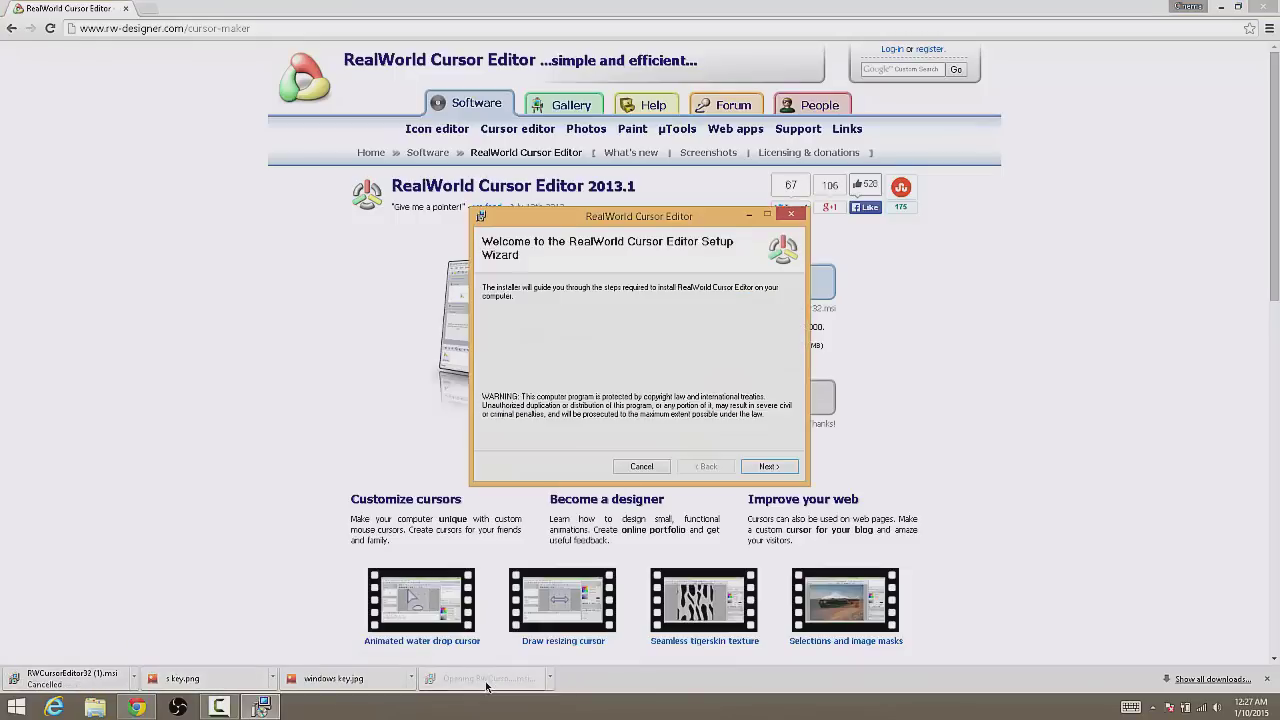
pyautogui.click(755, 467)
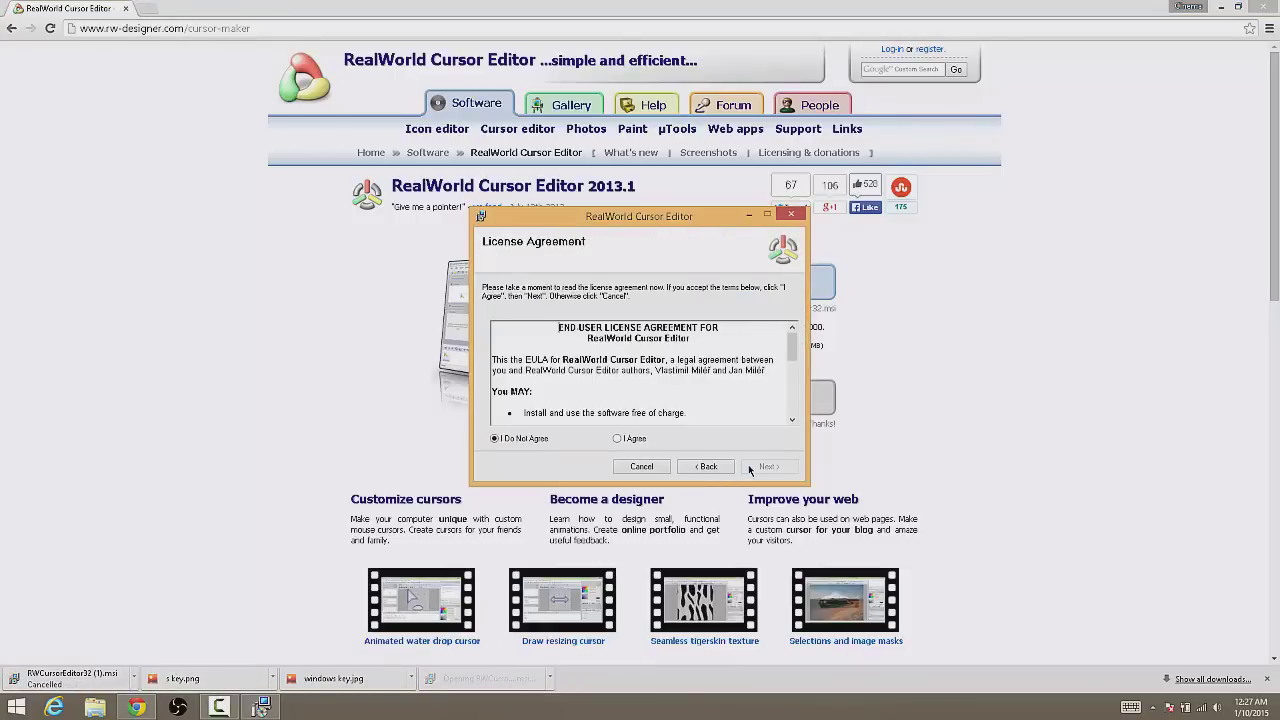
pyautogui.click(628, 440)
pyautogui.click(757, 467)
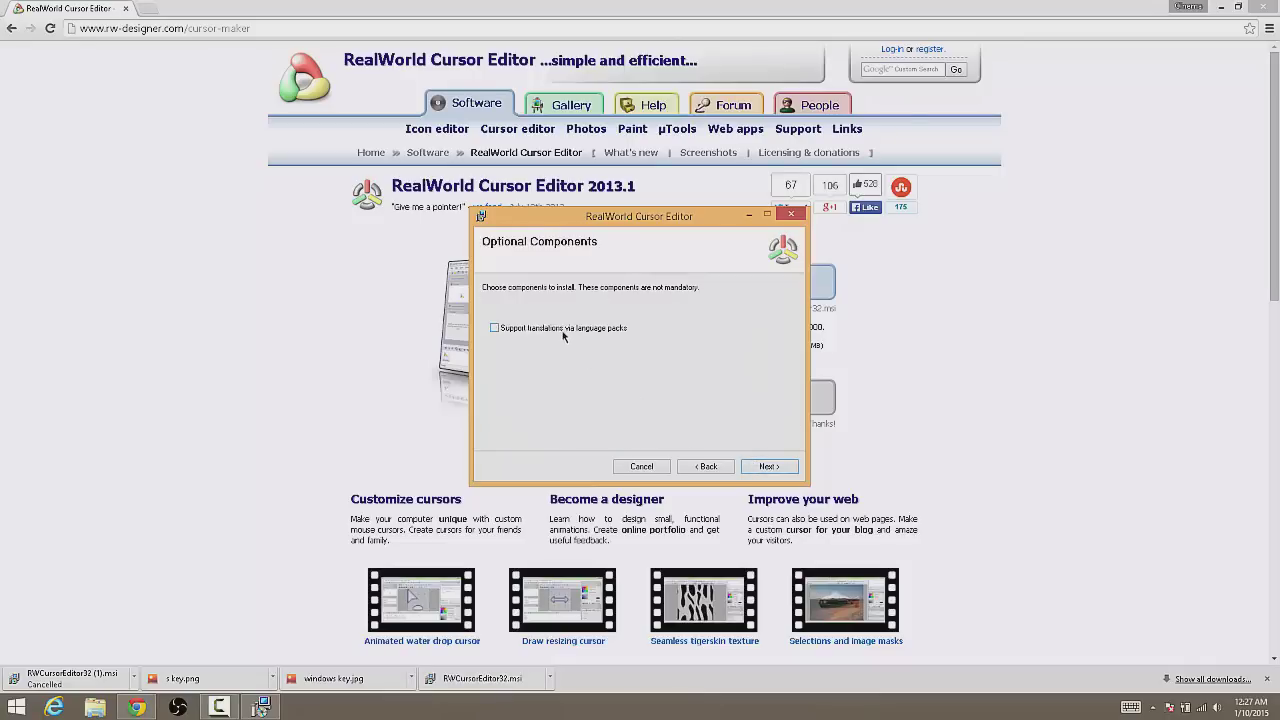
pyautogui.click(766, 467)
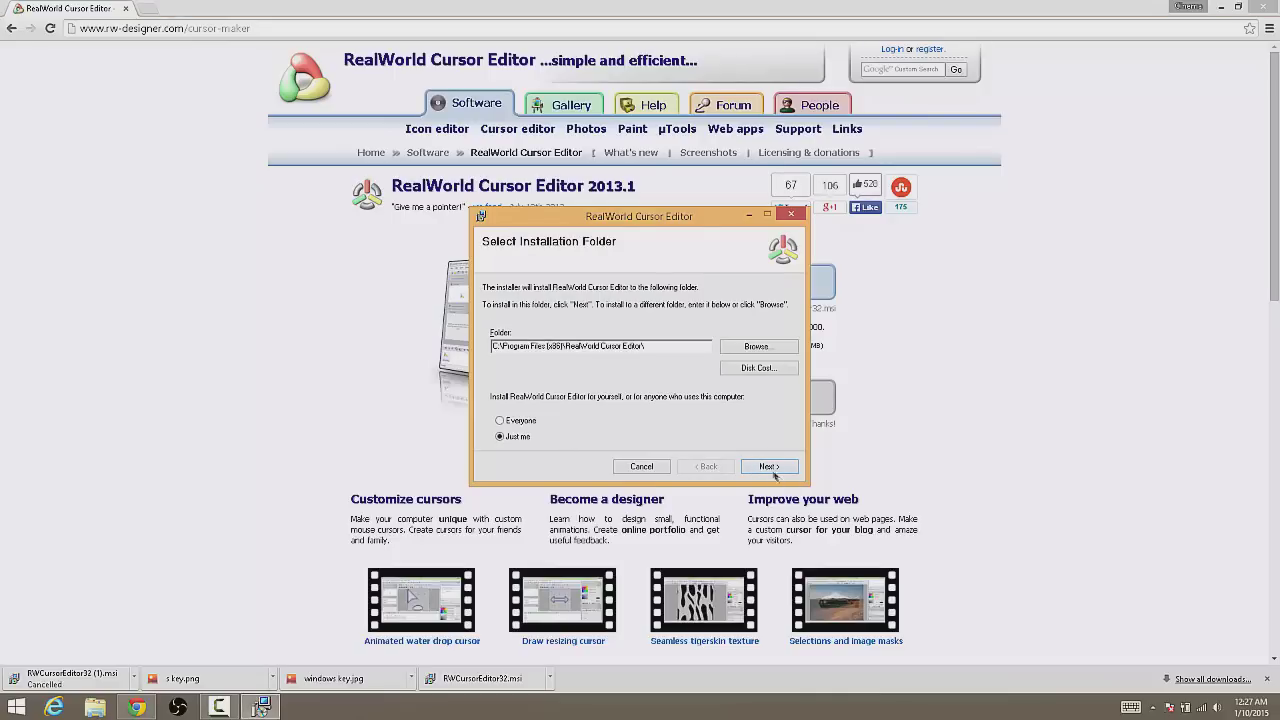
pyautogui.click(768, 467)
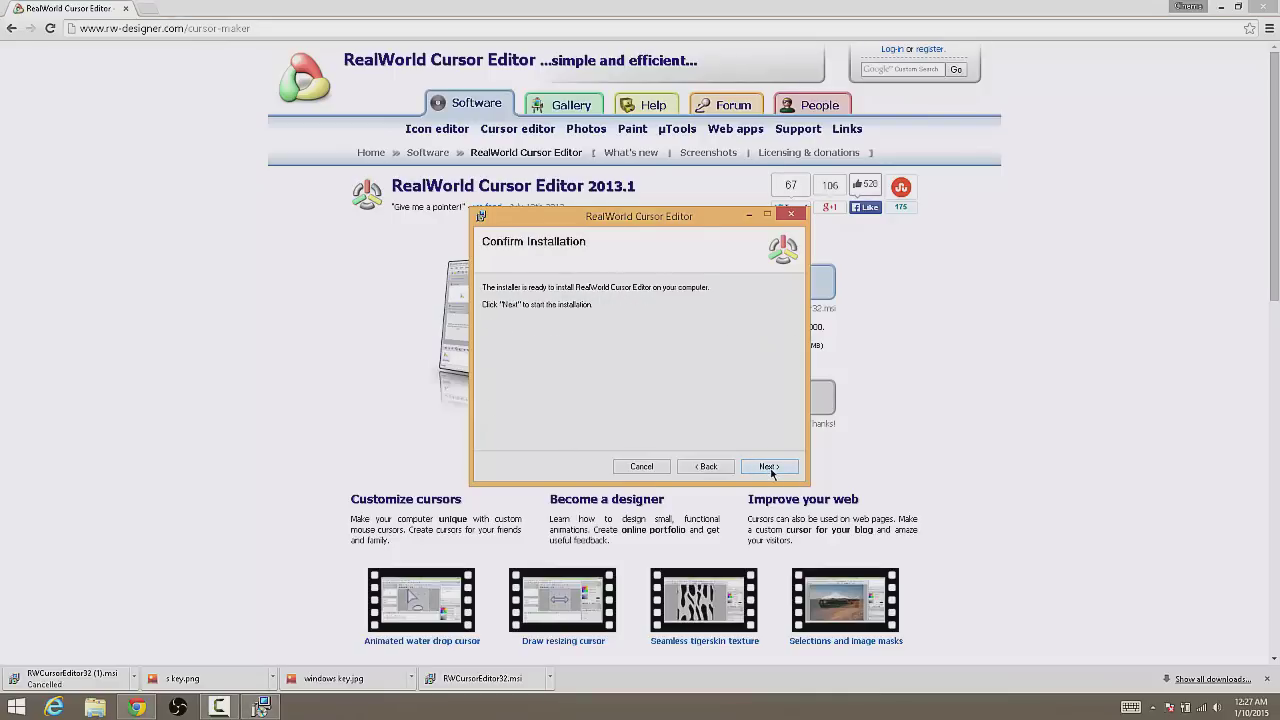
pyautogui.click(769, 467)
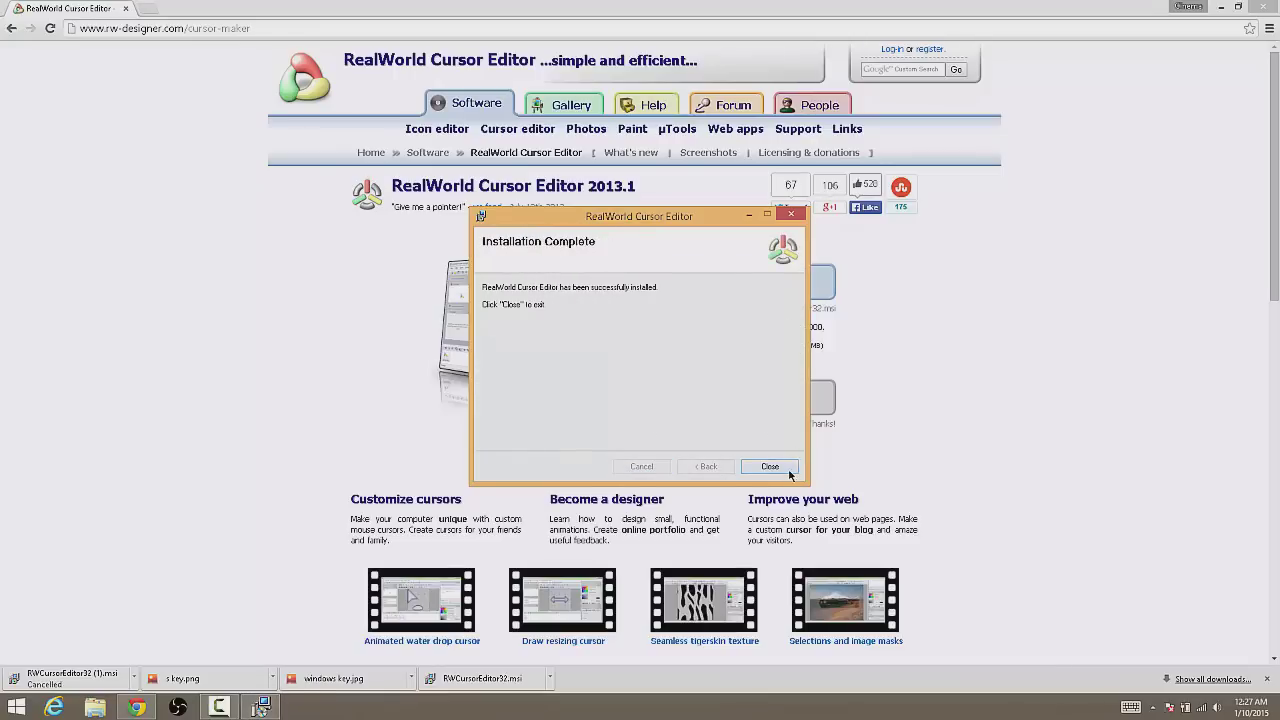
pyautogui.click(784, 470)
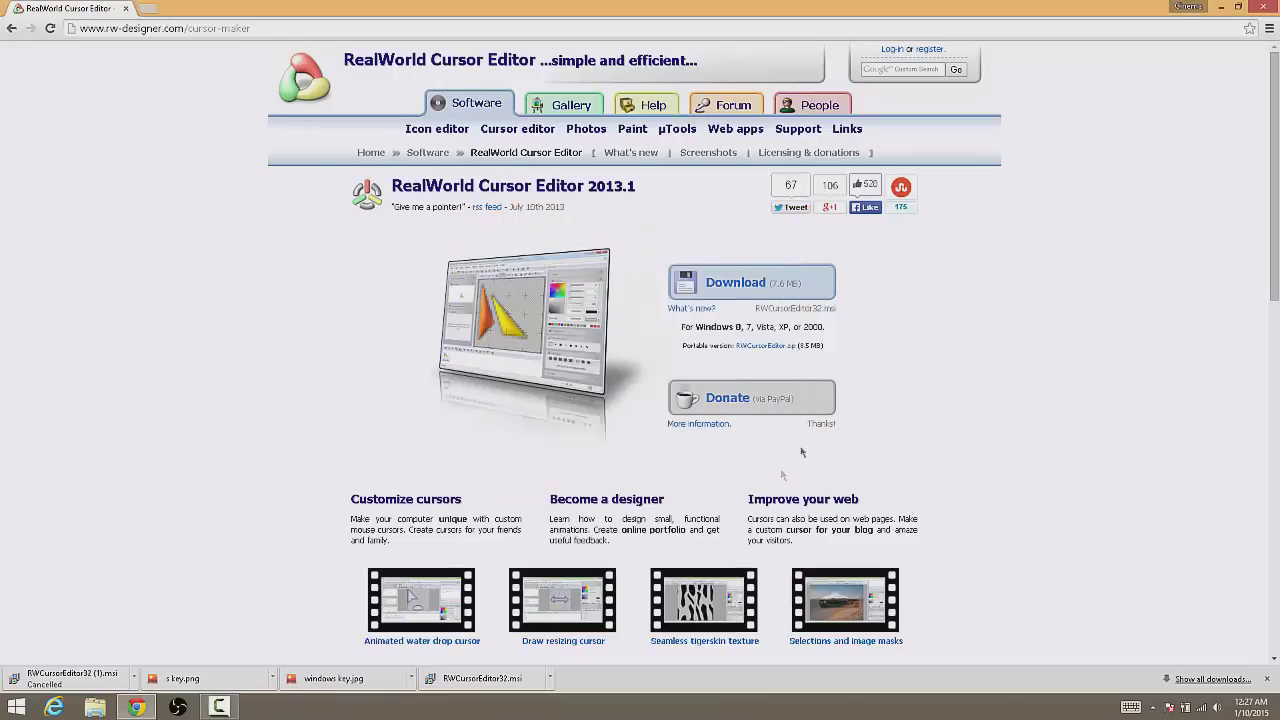
# Close the browser, move the RealWorld Cursor Editor shortcut to the open area of the desktop, and launch the program from it
pyautogui.click(1261, 8)
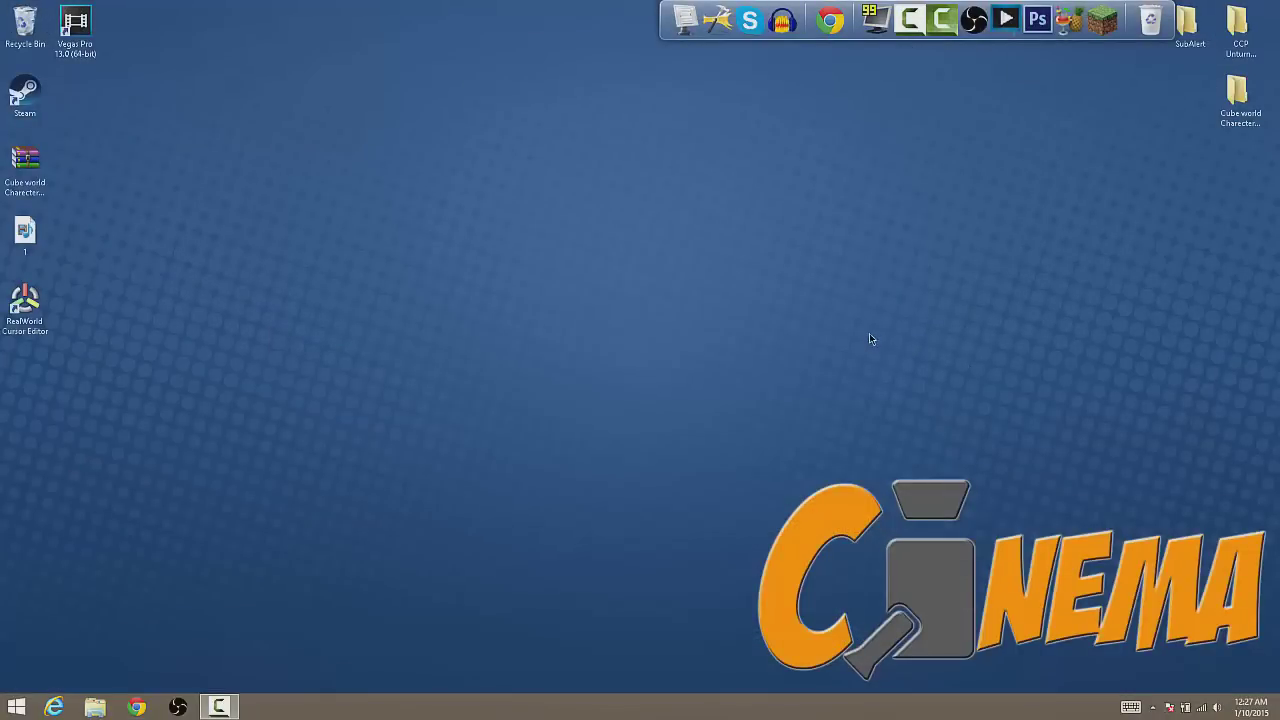
pyautogui.moveTo(25, 300); pyautogui.dragTo(593, 92)
pyautogui.click(483, 450)
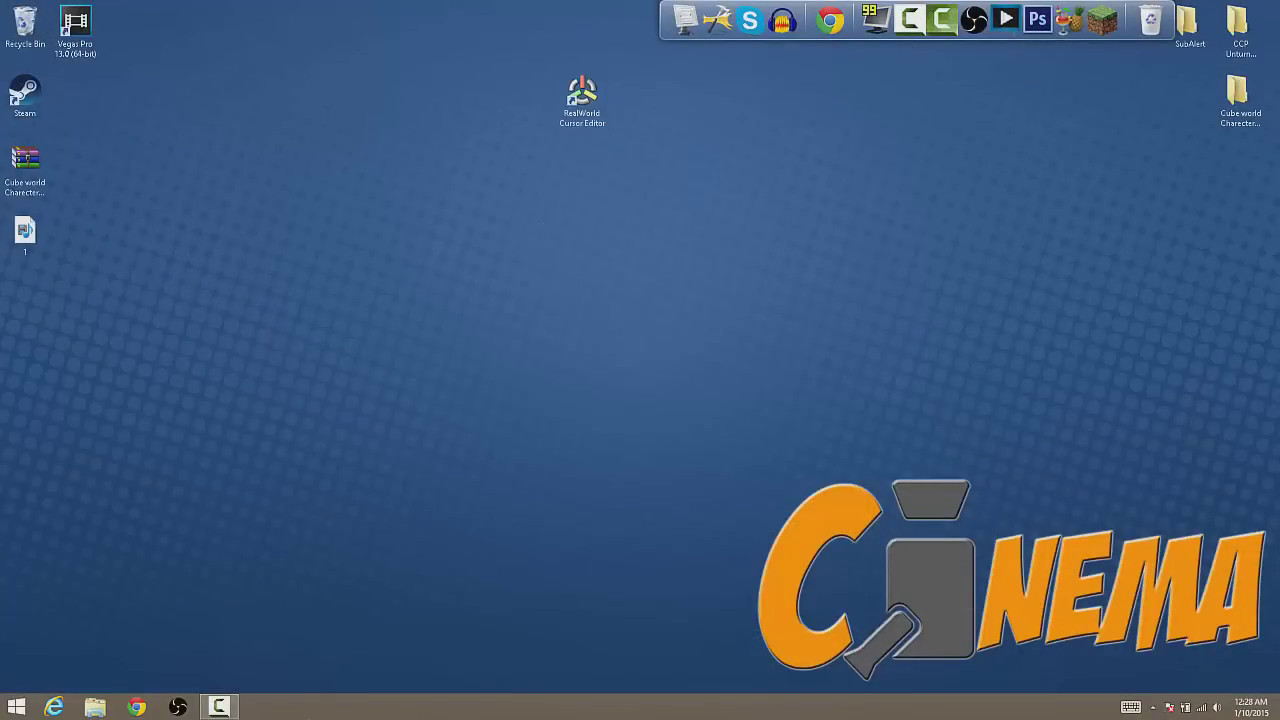
pyautogui.moveTo(595, 100); pyautogui.dragTo(646, 170)
pyautogui.doubleClick(633, 168)
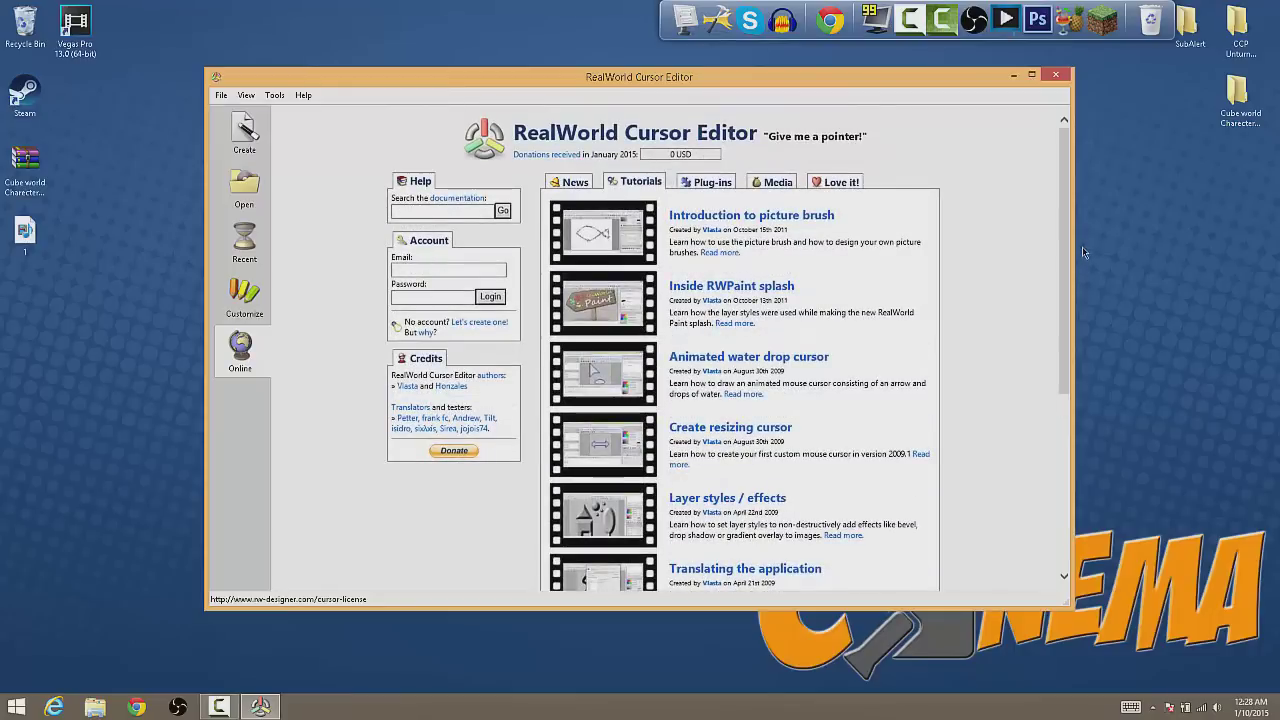
pyautogui.scroll(-2, 1075, 248)
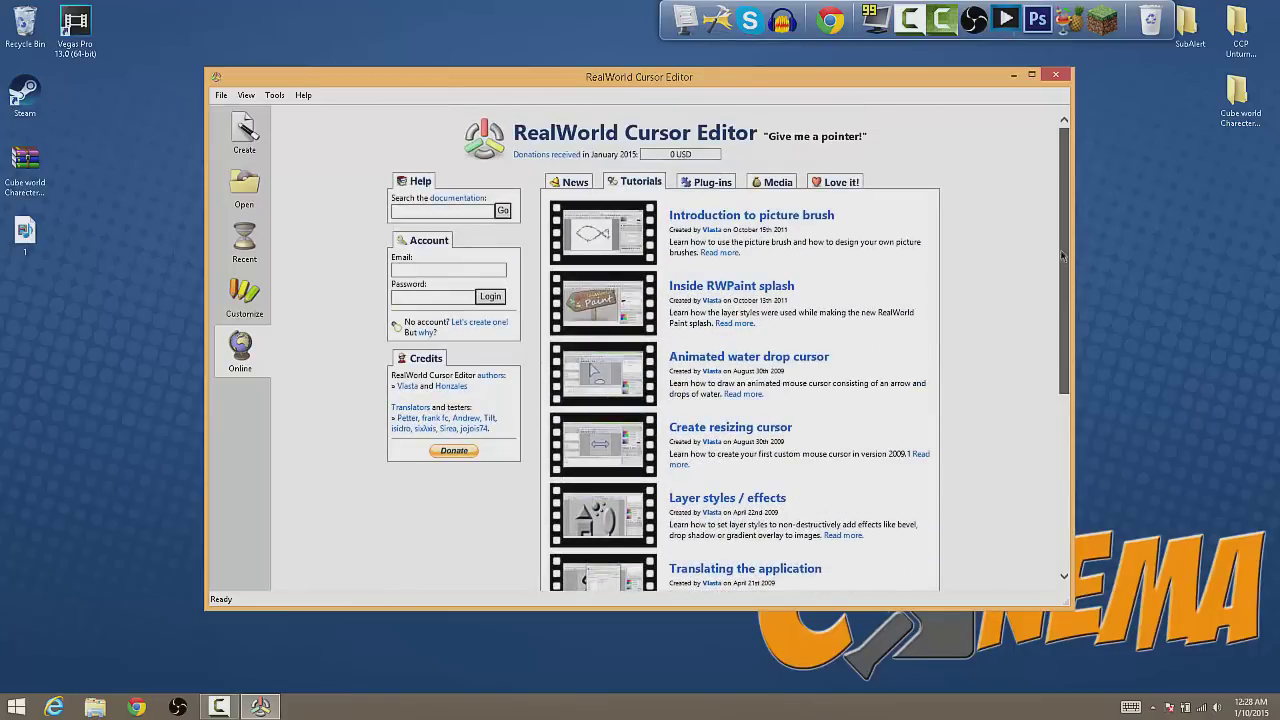
pyautogui.moveTo(1063, 256); pyautogui.dragTo(1064, 274)
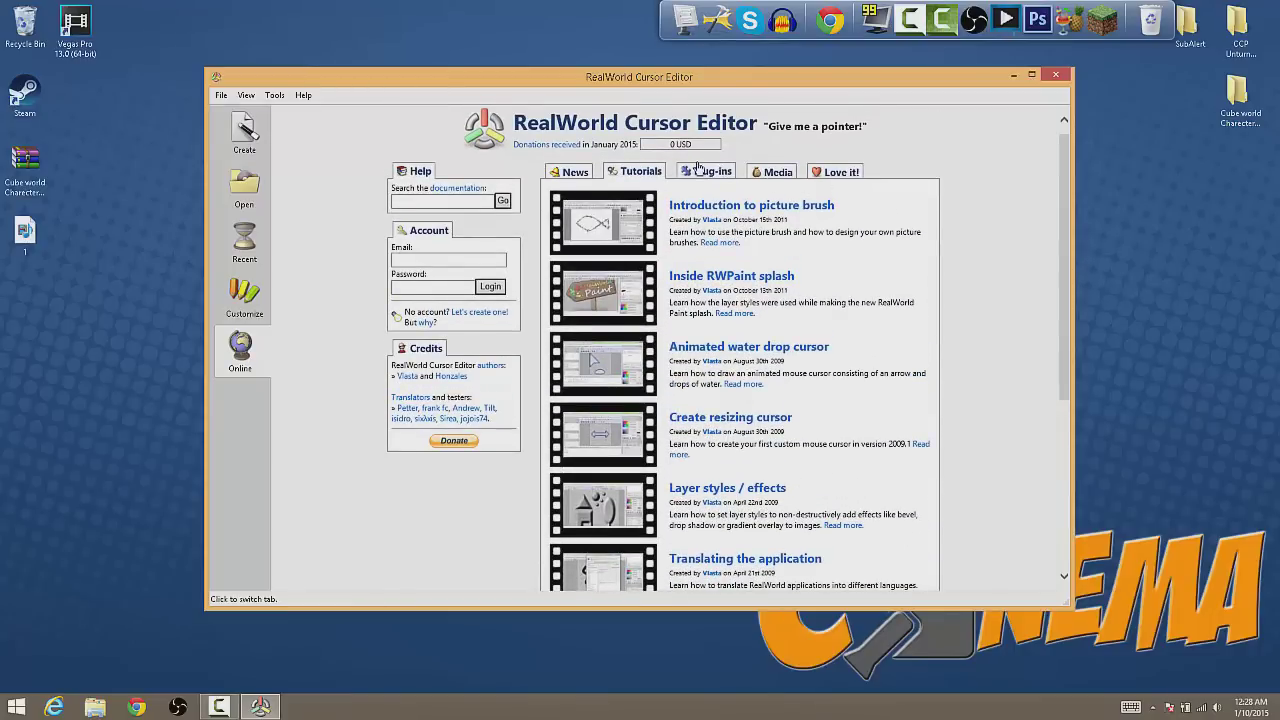
pyautogui.click(712, 168)
pyautogui.click(776, 184)
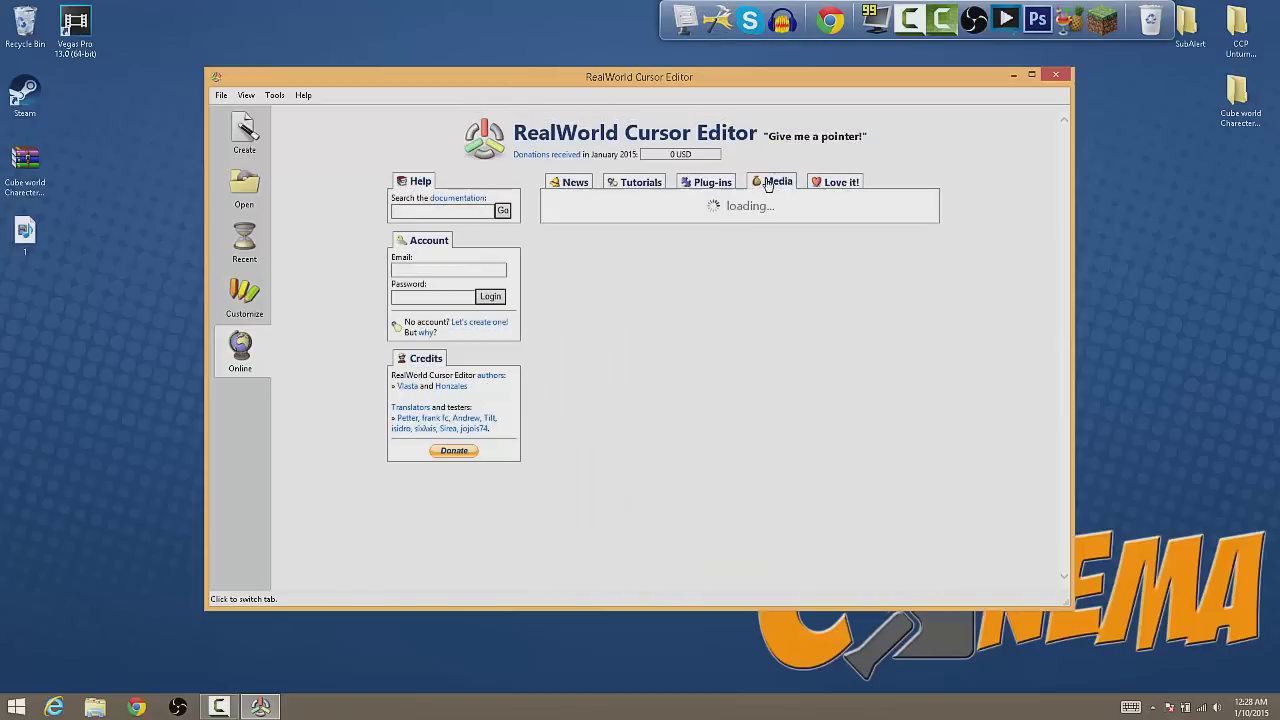
pyautogui.click(636, 182)
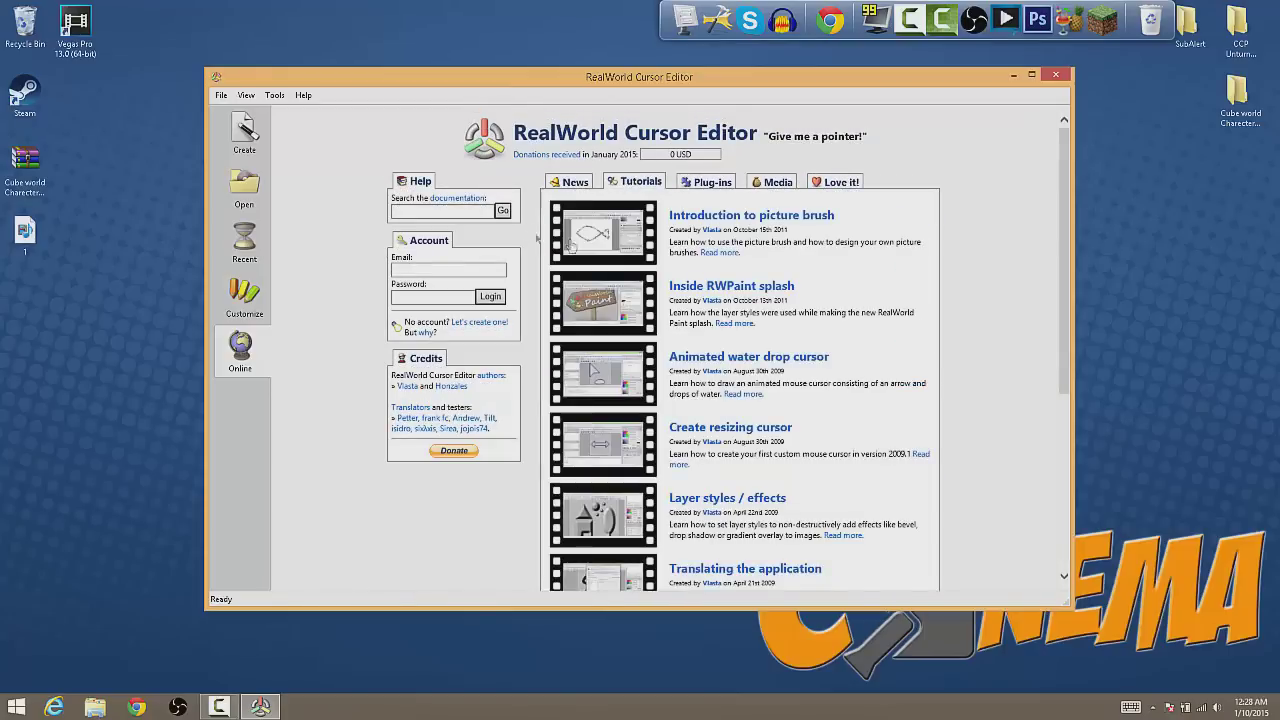
# Create a new mouse cursor with canvas size 32 and 32-bit smooth-edge color depth
pyautogui.click(248, 140)
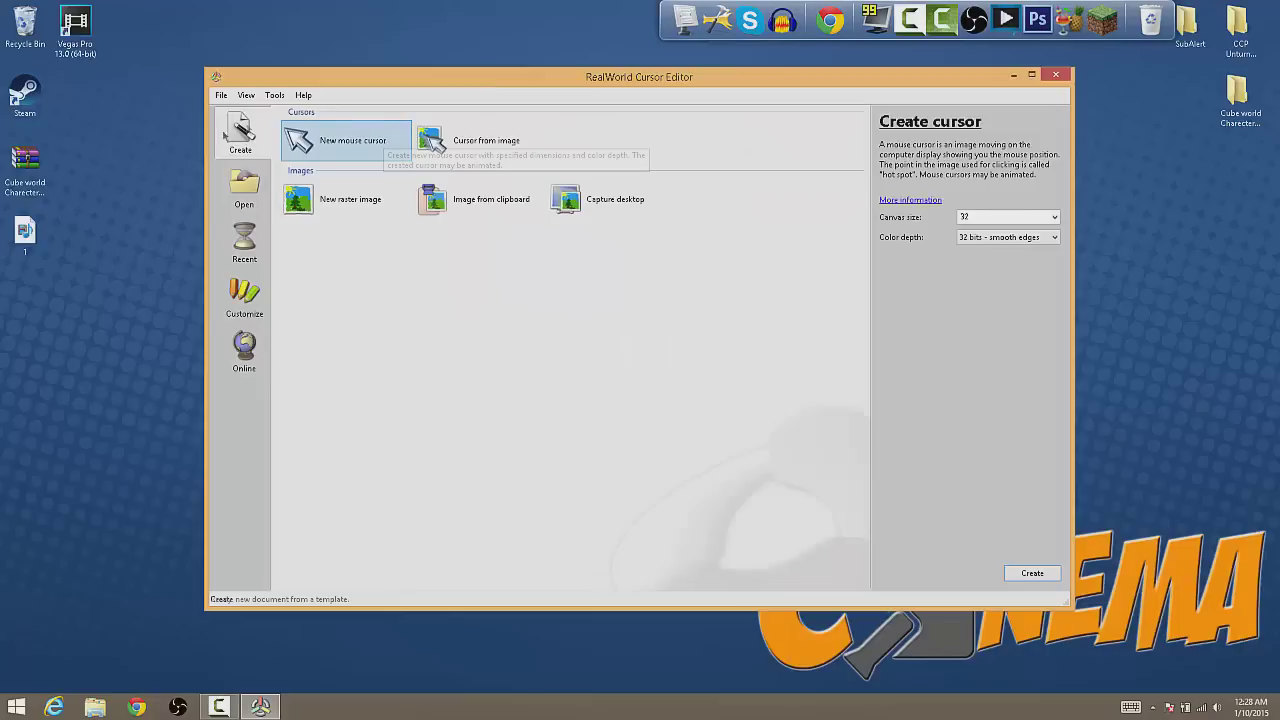
pyautogui.doubleClick(352, 141)
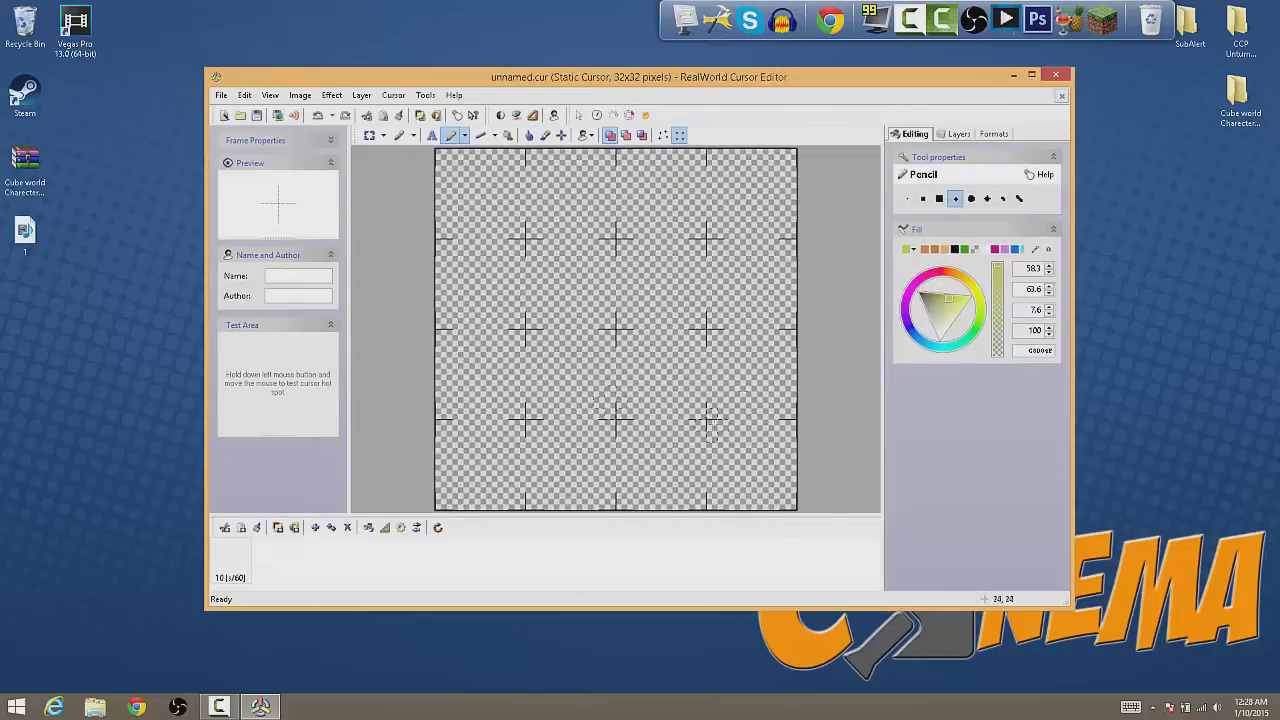
# Draw a freehand yellow-green test shape on the canvas with the Pencil, and undo it
pyautogui.scroll(-1, 586, 356)
pyautogui.scroll(1, 586, 350)
pyautogui.scroll(-1, 588, 345)
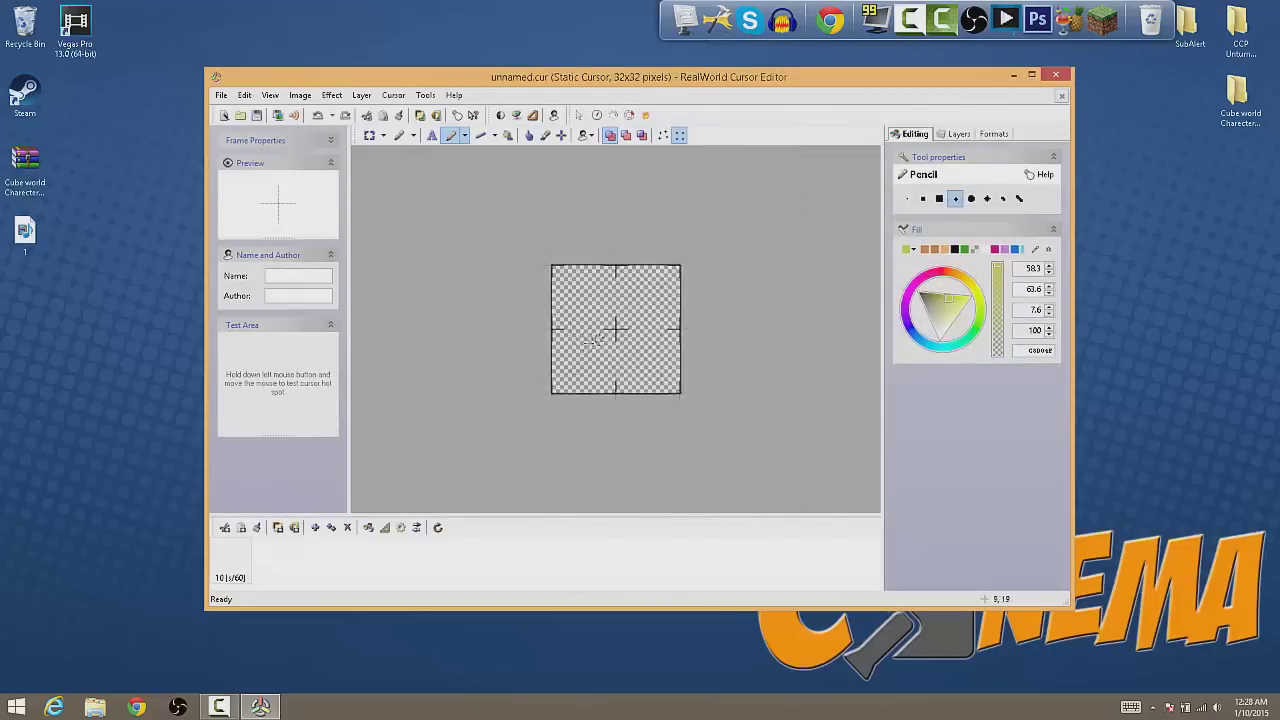
pyautogui.scroll(1, 589, 343)
pyautogui.moveTo(590, 342)
pyautogui.mouseDown()
pyautogui.moveTo(605, 275)
pyautogui.moveTo(612, 385)
pyautogui.moveTo(632, 380)
pyautogui.mouseUp()
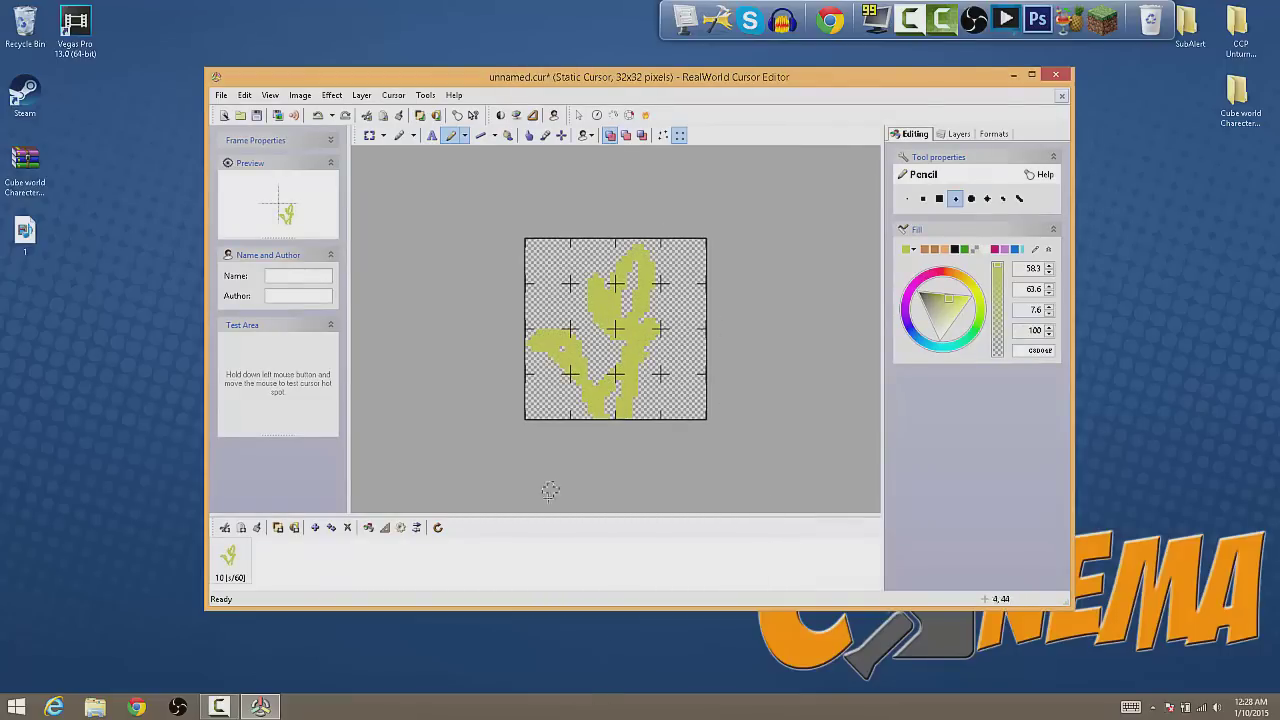
pyautogui.hotkey('ctrl', 'z')
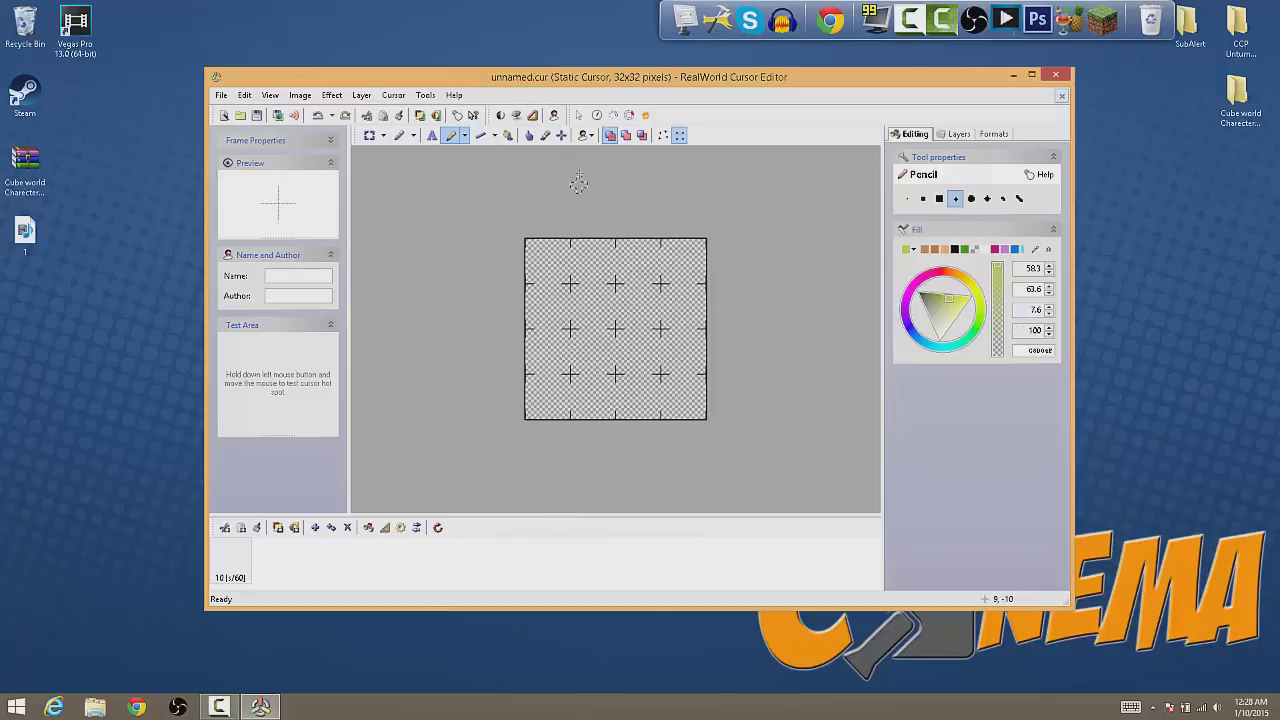
# Start an arrow shape for the cursor with direction Up-left, head size 41 and tail size 59
pyautogui.click(580, 117)
pyautogui.click(700, 214)
pyautogui.click(703, 237)
pyautogui.click(706, 216)
pyautogui.click(703, 247)
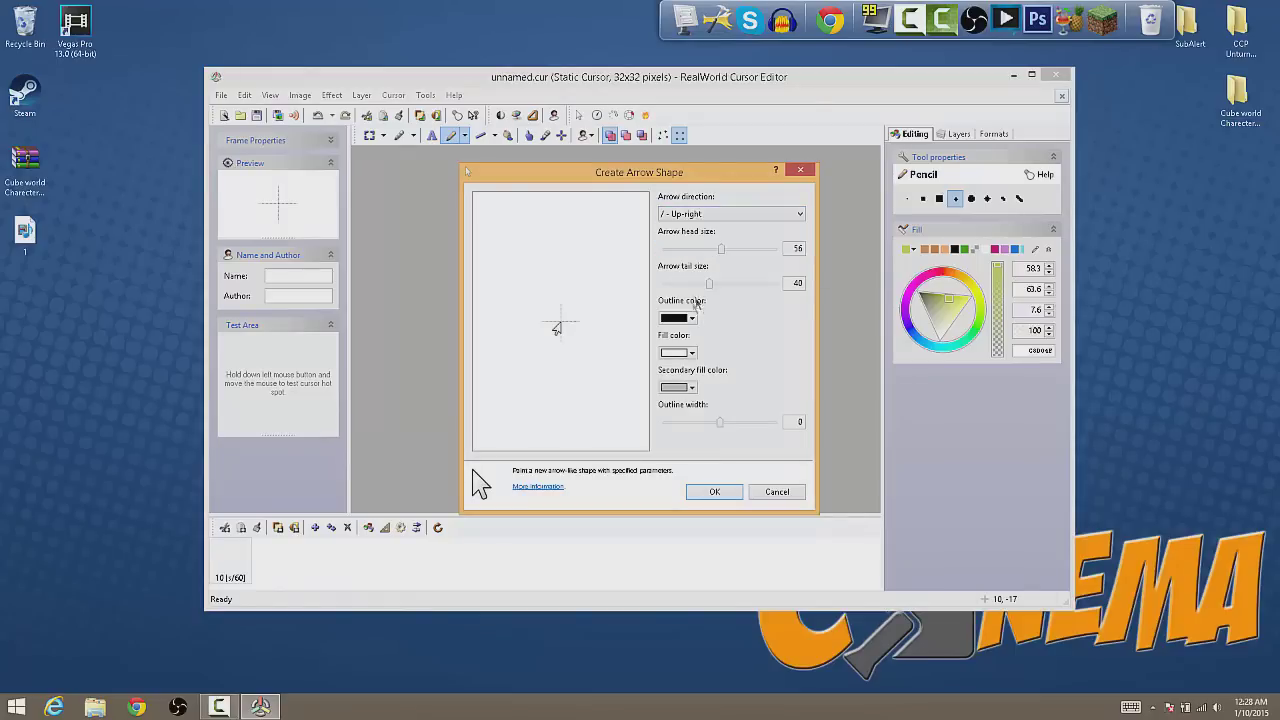
pyautogui.click(704, 215)
pyautogui.click(705, 228)
pyautogui.moveTo(719, 254); pyautogui.dragTo(729, 298)
# Give the arrow a dark gray outline and an orange fill, adjust its outline width, and add it to the canvas
pyautogui.click(686, 320)
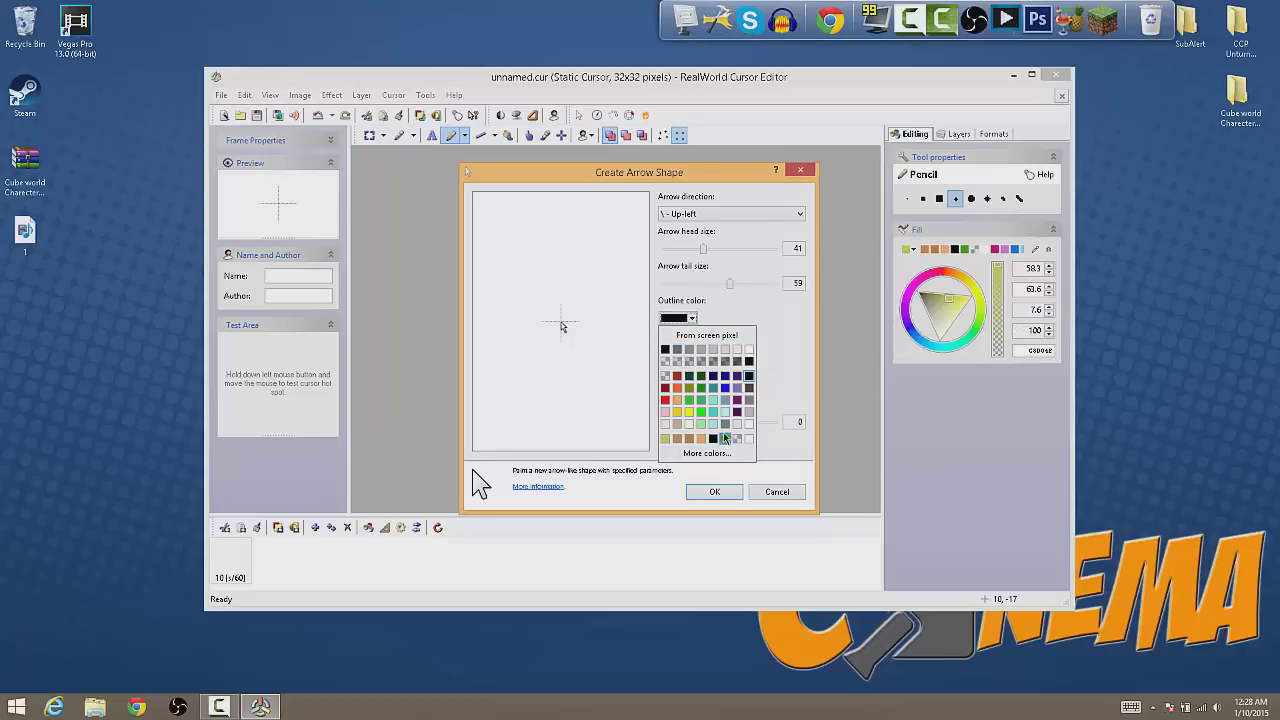
pyautogui.click(677, 350)
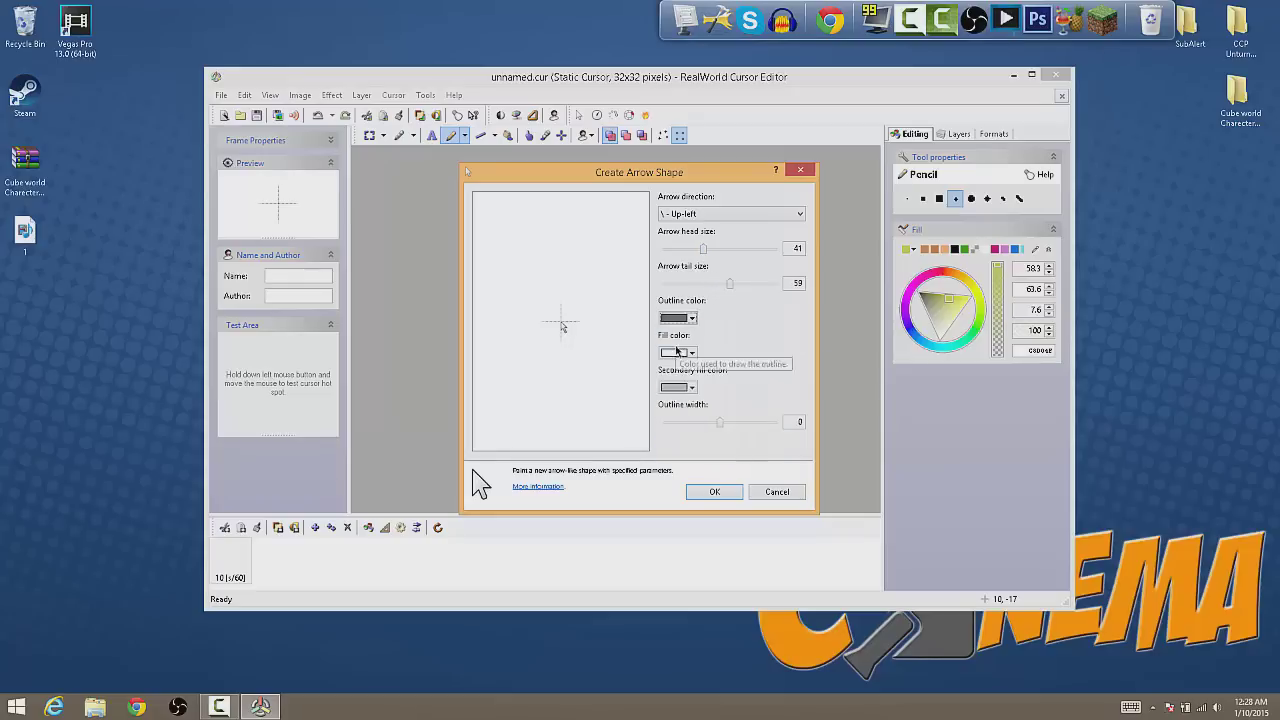
pyautogui.click(692, 354)
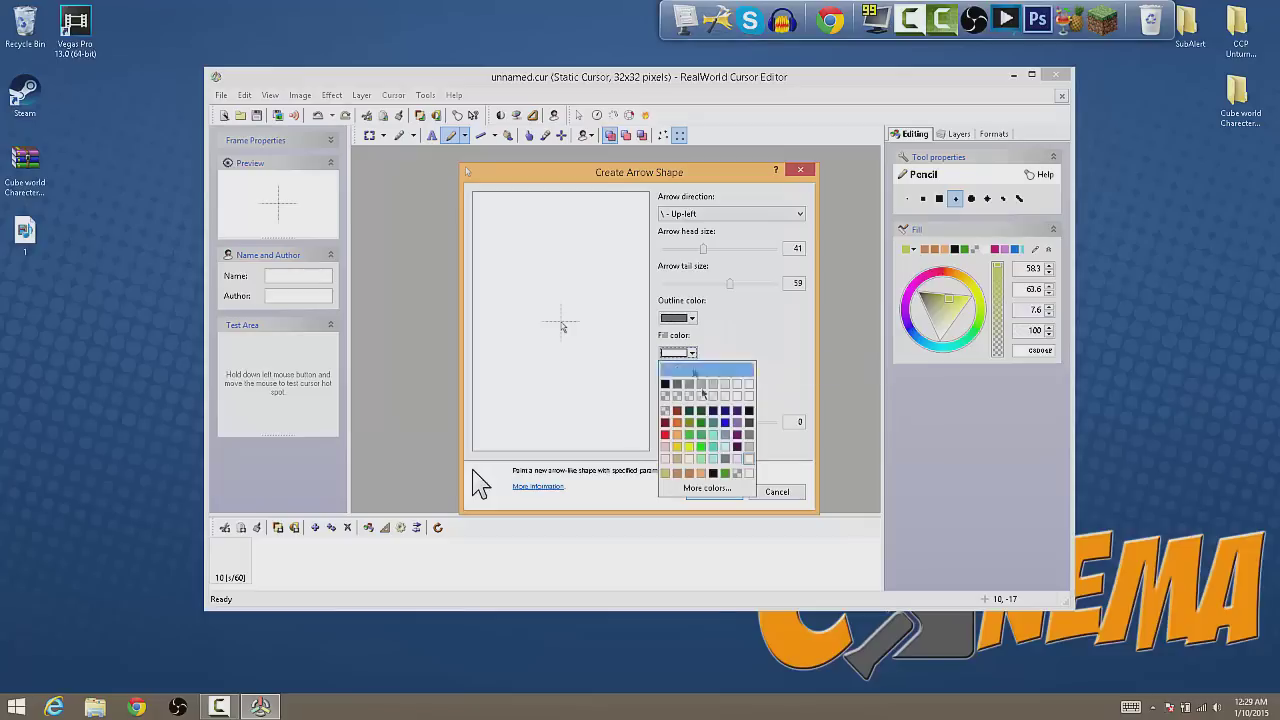
pyautogui.click(679, 431)
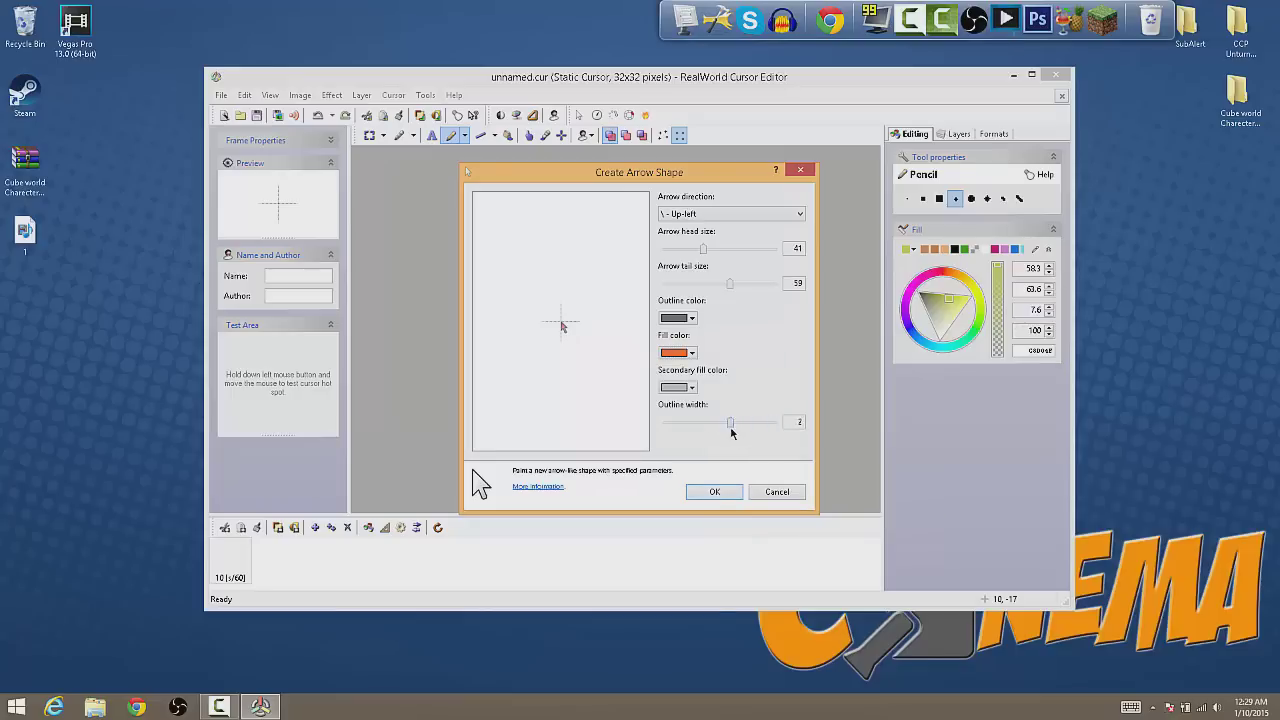
pyautogui.moveTo(720, 424)
pyautogui.mouseDown()
pyautogui.moveTo(690, 426)
pyautogui.moveTo(704, 426)
pyautogui.mouseUp()
pyautogui.click(728, 491)
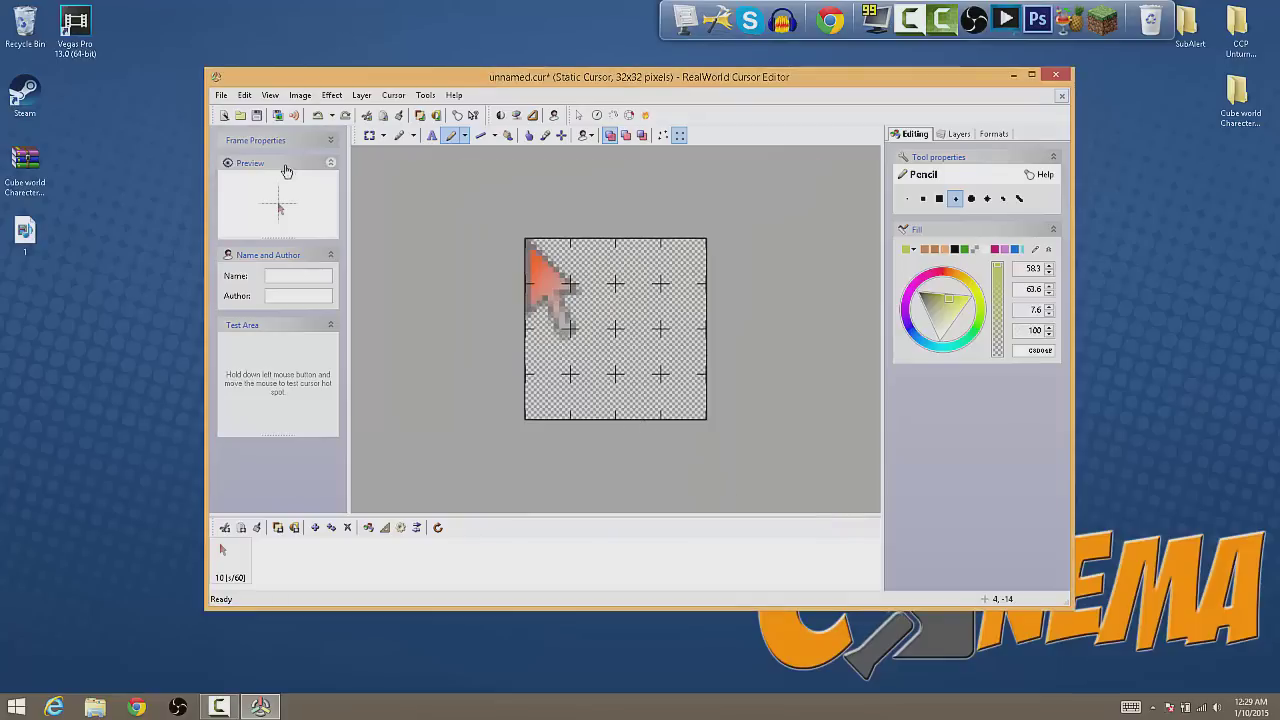
# Draw yellow-green pixels inside the arrow with the smallest pencil tip, and undo them
pyautogui.scroll(1, 590, 315)
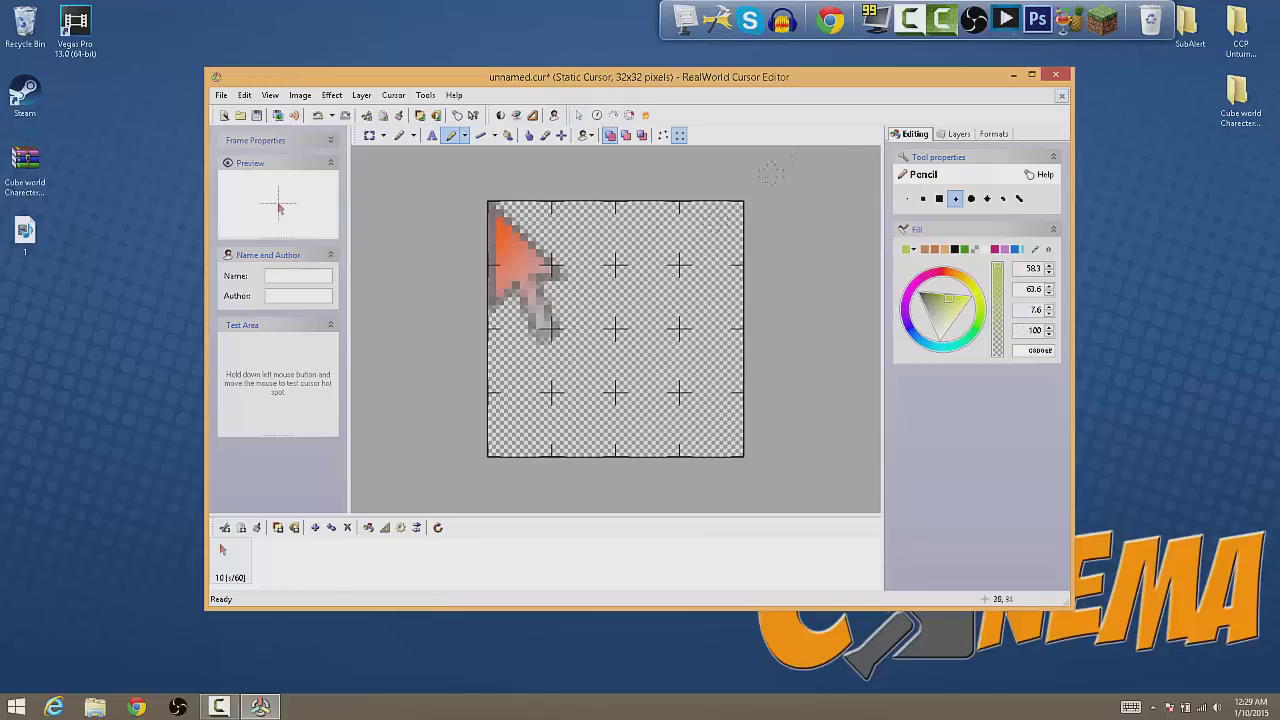
pyautogui.click(908, 201)
pyautogui.moveTo(516, 262); pyautogui.dragTo(540, 286)
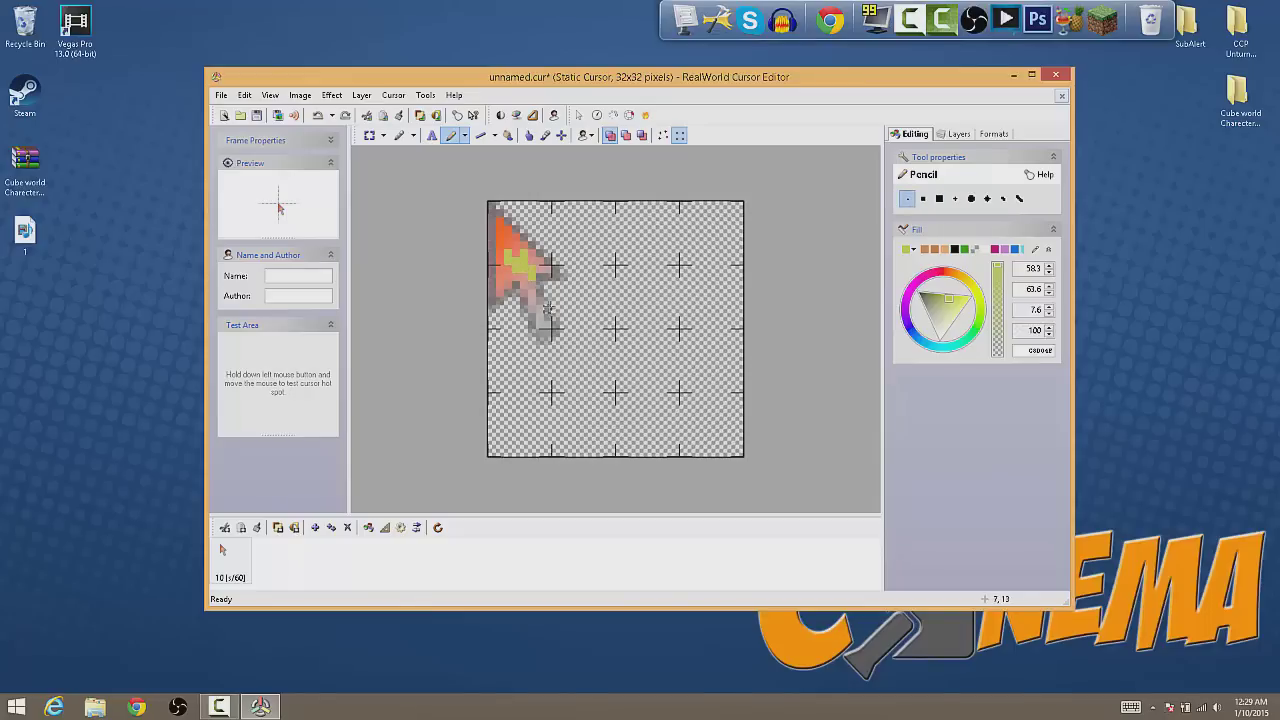
pyautogui.hotkey('ctrl', 'z')
# Start saving the cursor under a new name as a static cursor file and go to the Pictures folder
pyautogui.click(227, 95)
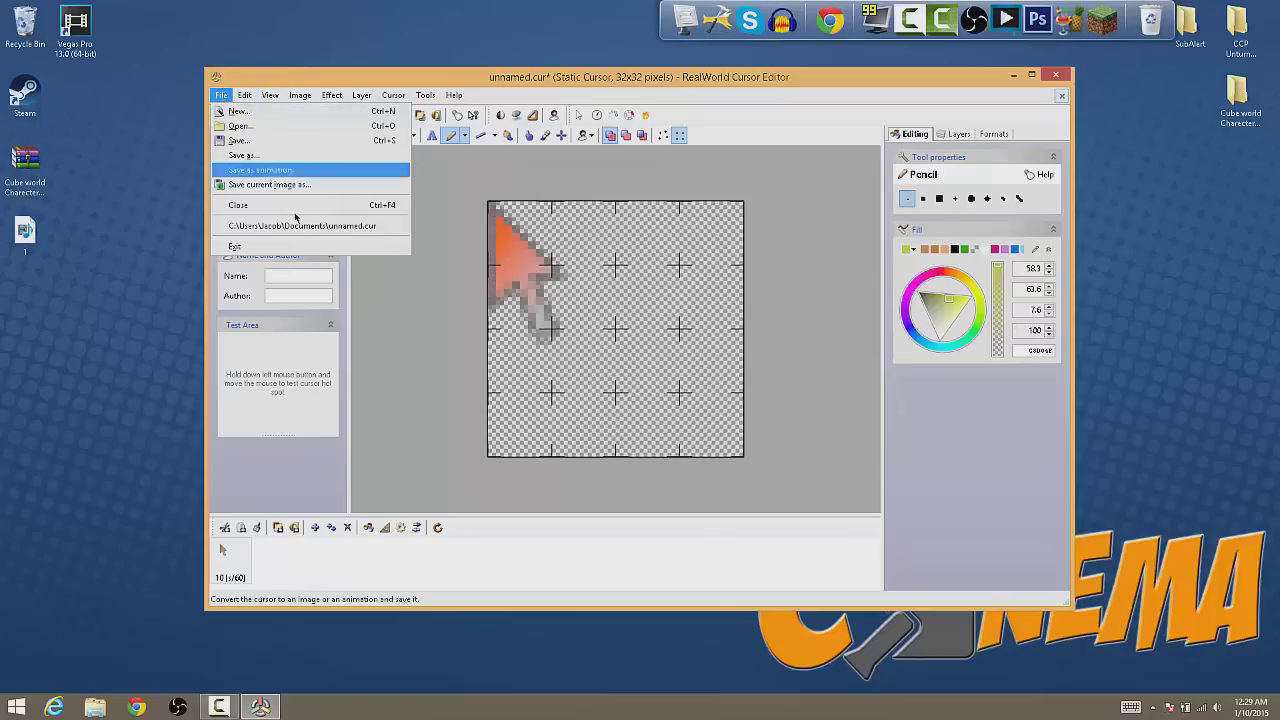
pyautogui.click(297, 160)
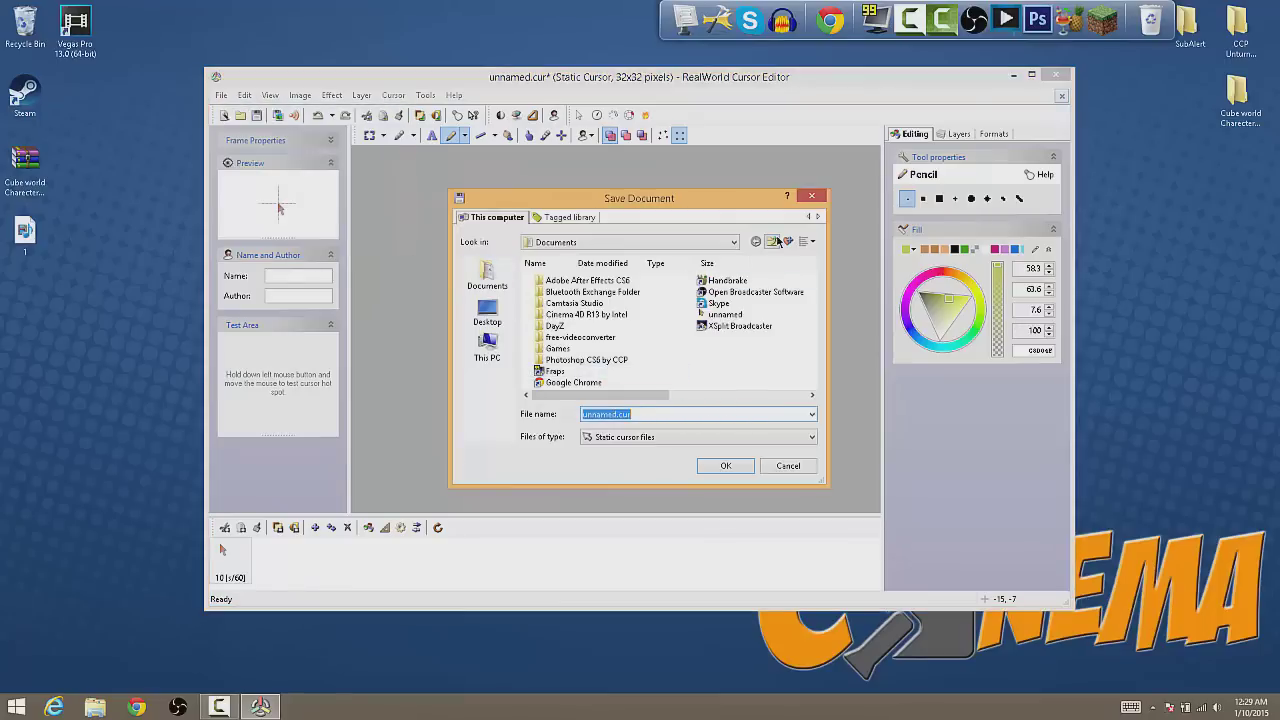
pyautogui.rightClick(739, 372)
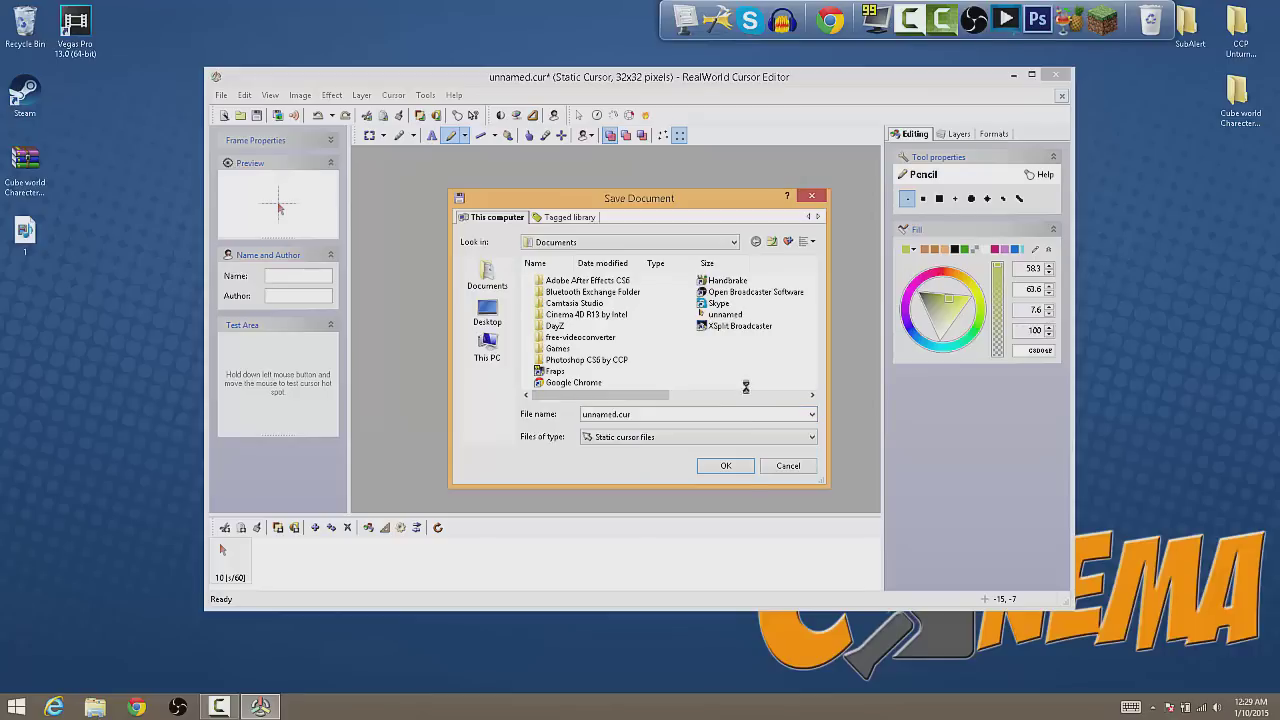
pyautogui.click(765, 370)
pyautogui.click(771, 244)
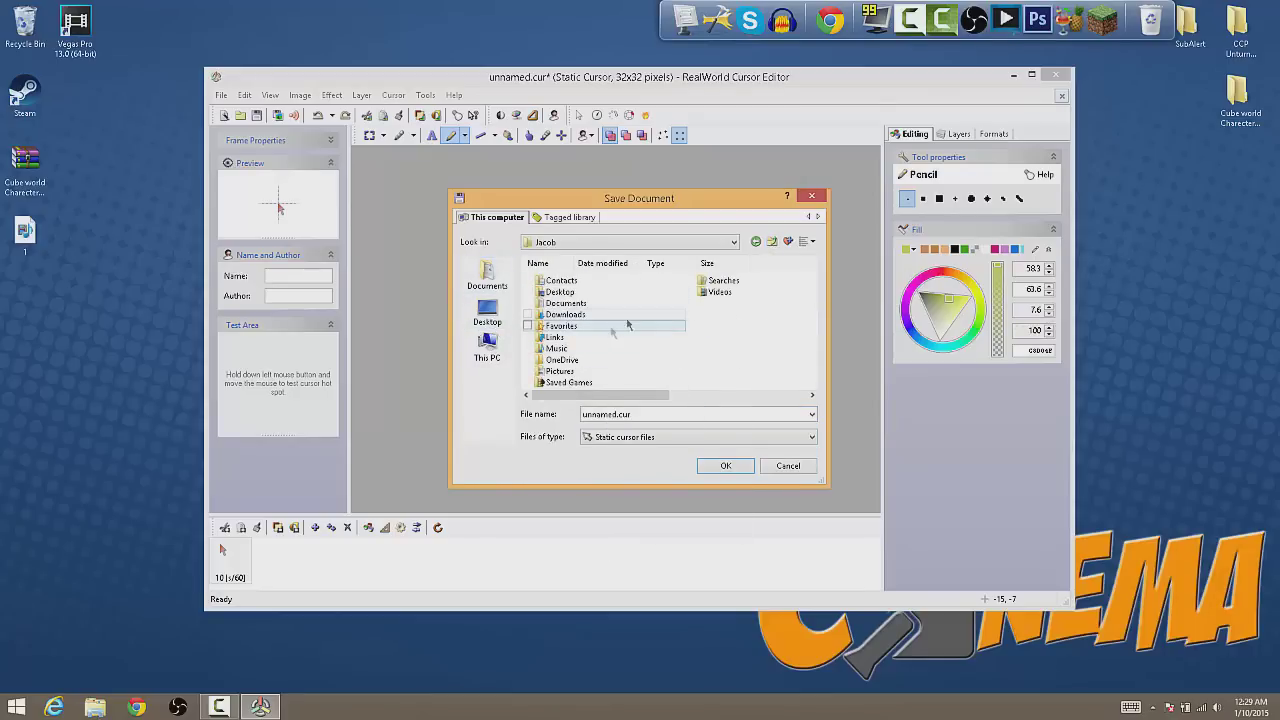
pyautogui.doubleClick(599, 372)
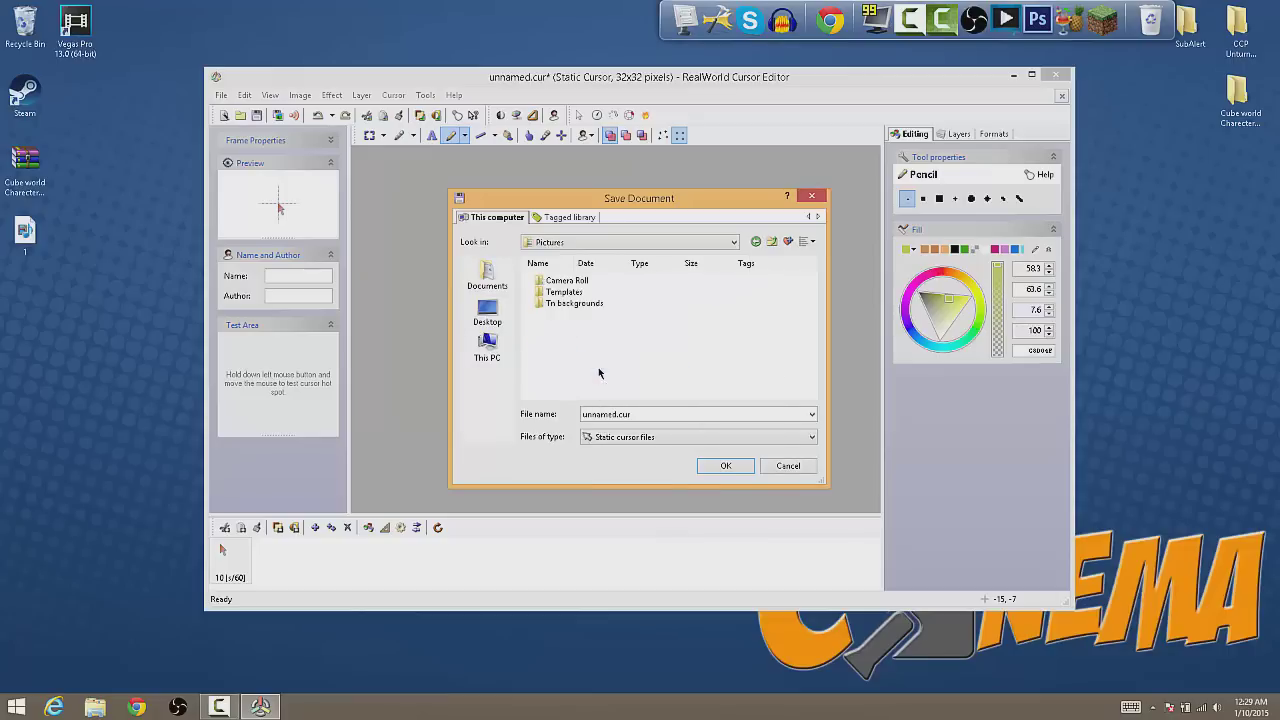
# Create a folder named CCP Mouse inside Pictures and open it as the save location
pyautogui.rightClick(596, 340)
pyautogui.moveTo(560, 480)
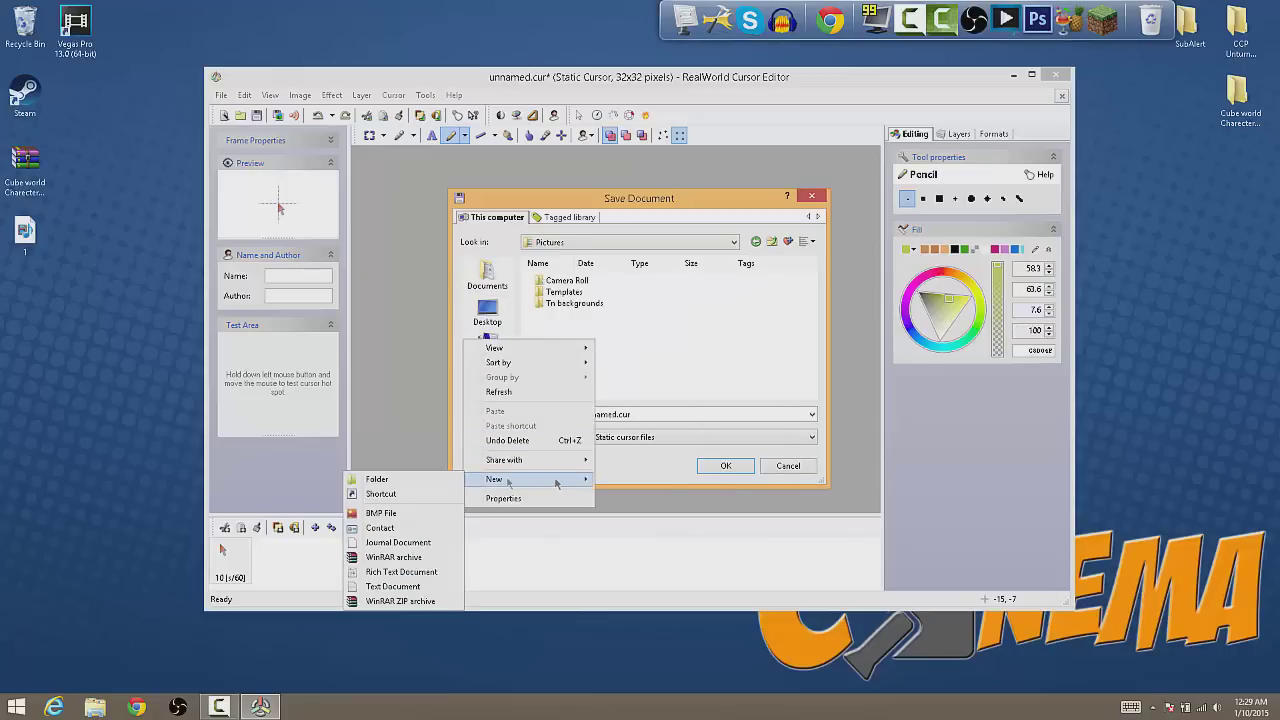
pyautogui.click(440, 479)
pyautogui.write('CCP MO')
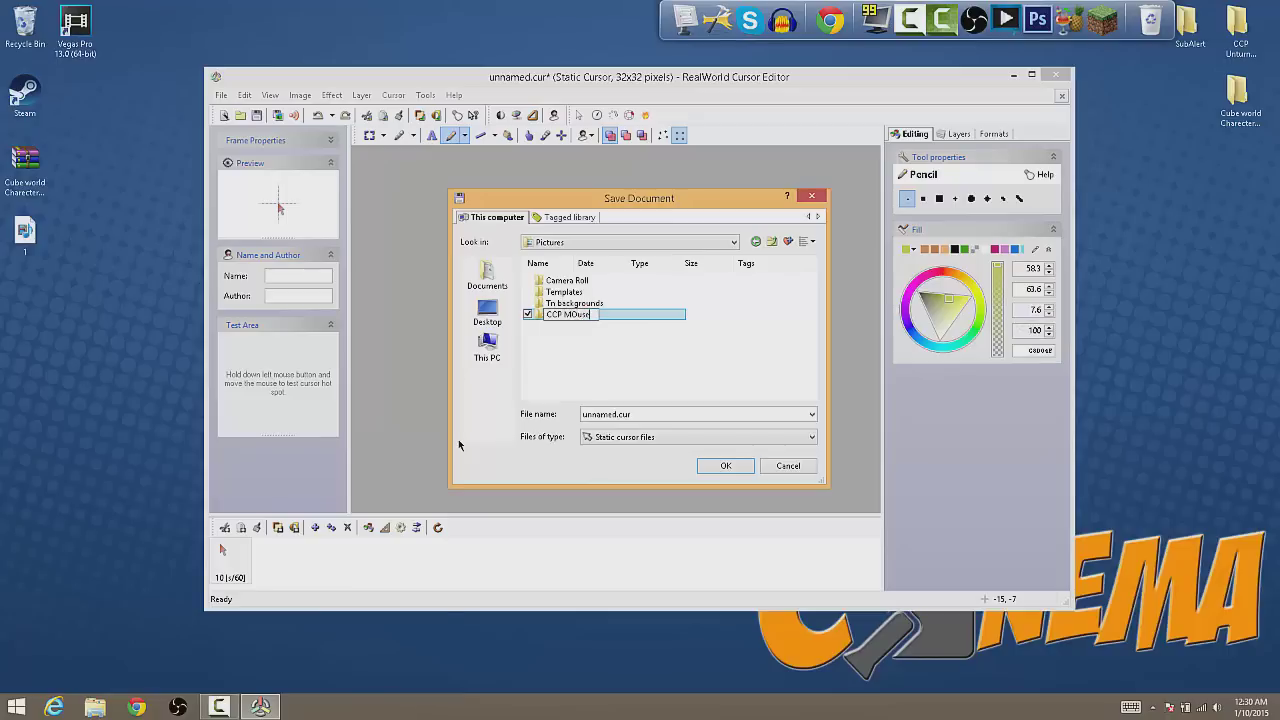
pyautogui.press('BackSpace')
pyautogui.write('ouse')
pyautogui.press('Return')
pyautogui.doubleClick(571, 315)
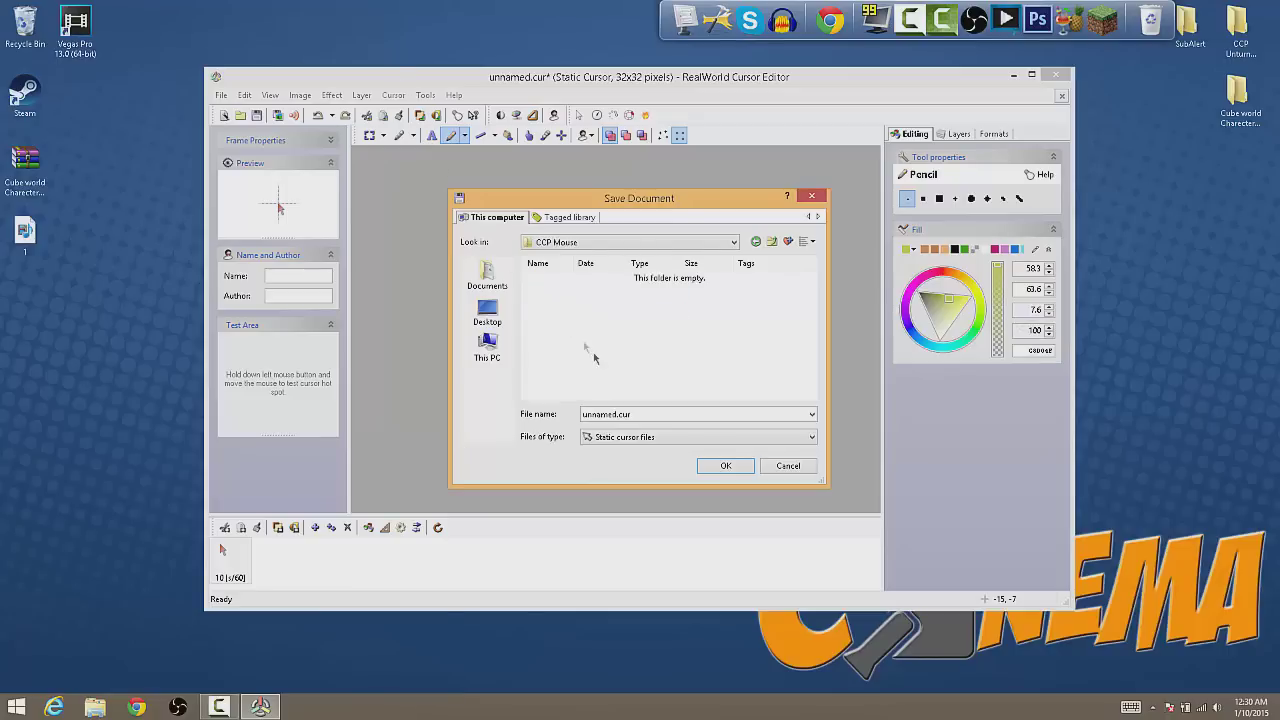
# Name the file Normal.cur and save the cursor in the CCP Mouse folder
pyautogui.doubleClick(616, 412)
pyautogui.moveTo(584, 419); pyautogui.dragTo(619, 419)
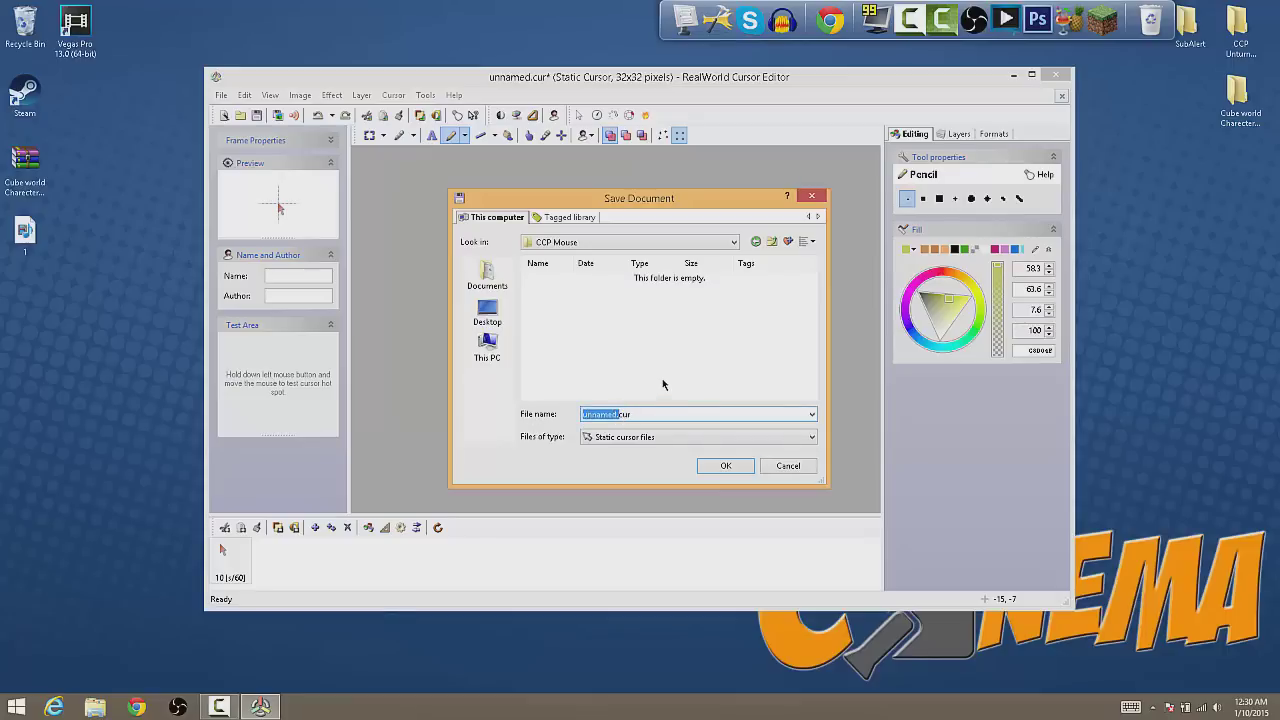
pyautogui.click(584, 414)
pyautogui.moveTo(585, 414); pyautogui.dragTo(613, 414)
pyautogui.click(614, 414)
pyautogui.moveTo(615, 414); pyautogui.dragTo(556, 410)
pyautogui.click(722, 466)
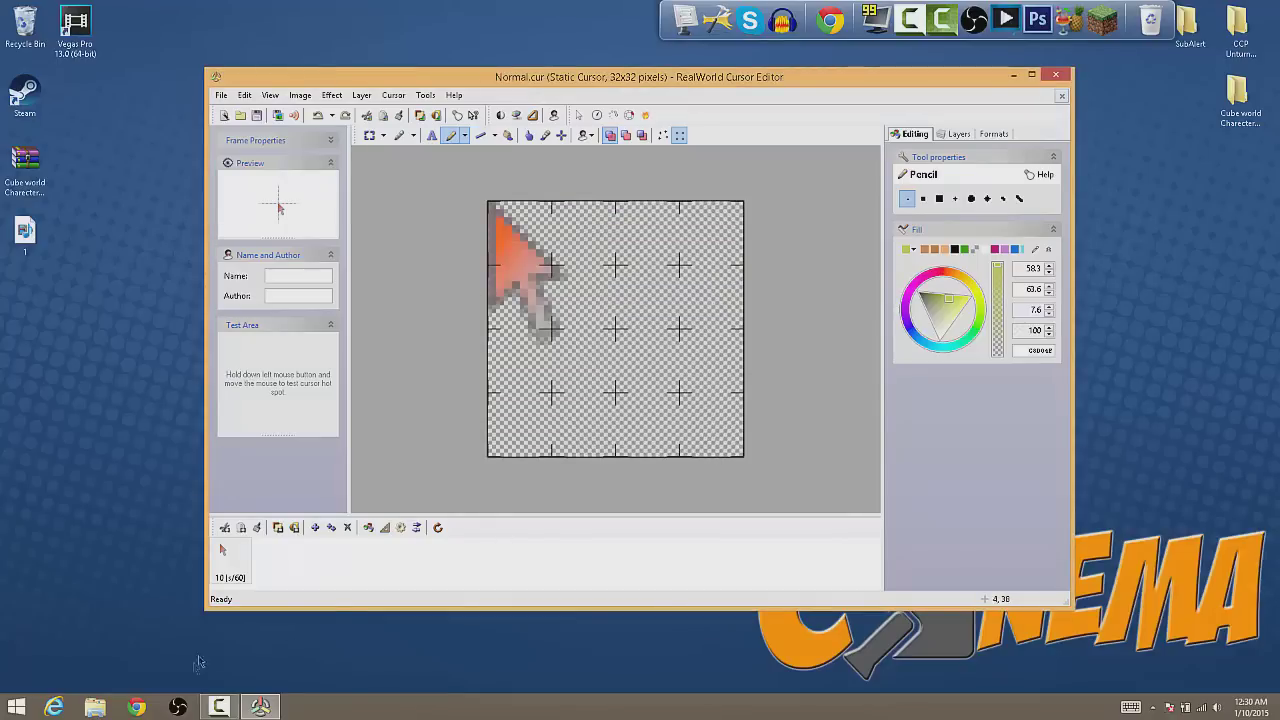
# Switch to the Windows mouse pointer settings and choose the Windows Black (extra large) scheme
pyautogui.press('super+s')
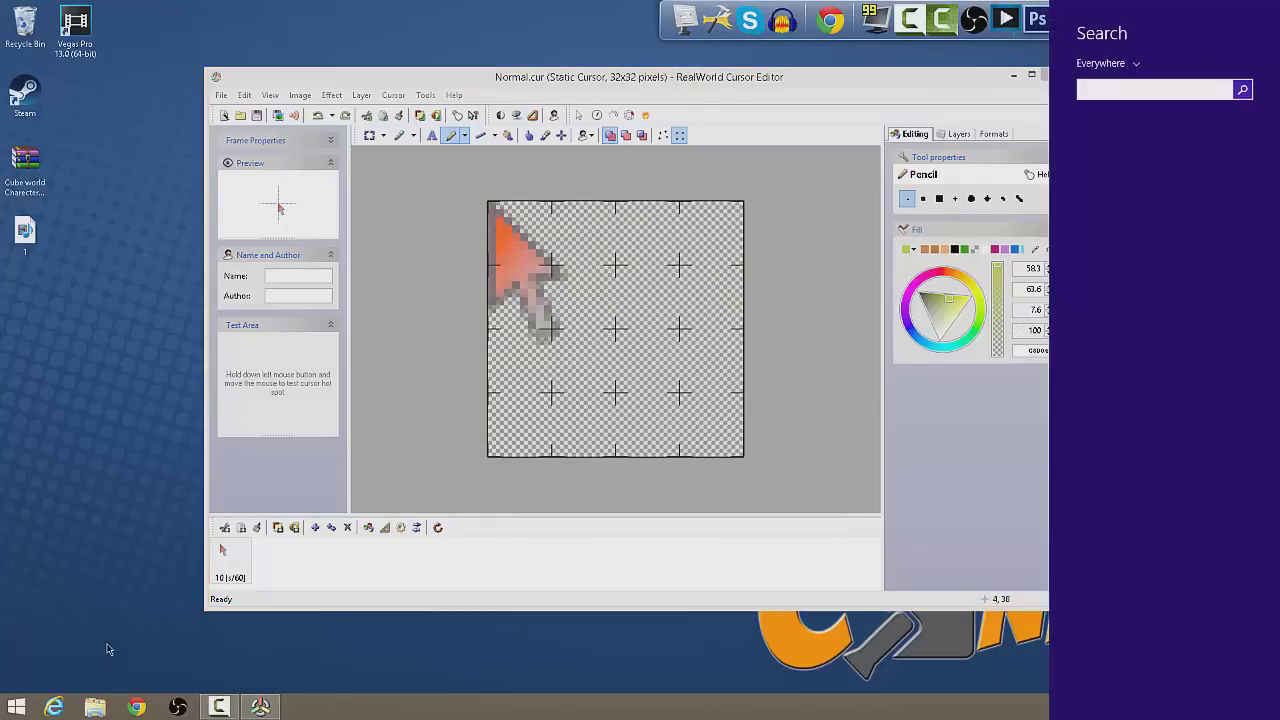
pyautogui.write('mouse and Keyboard Center')
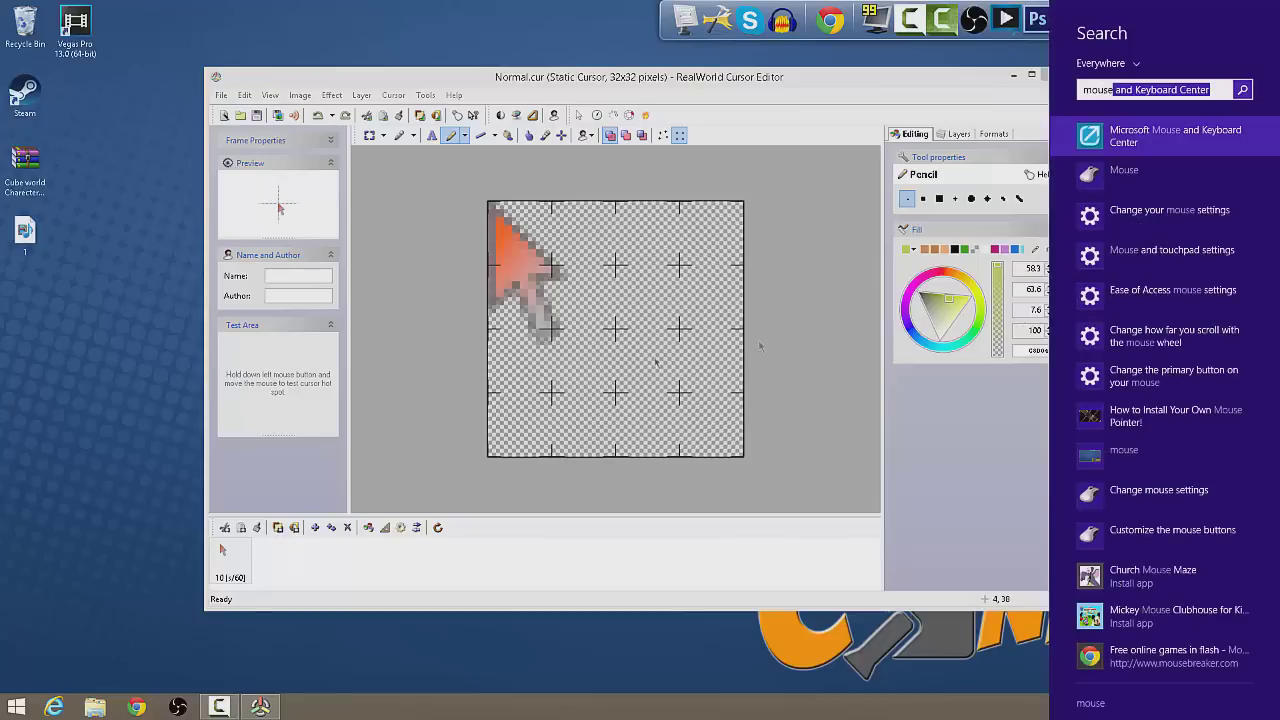
pyautogui.click(1142, 181)
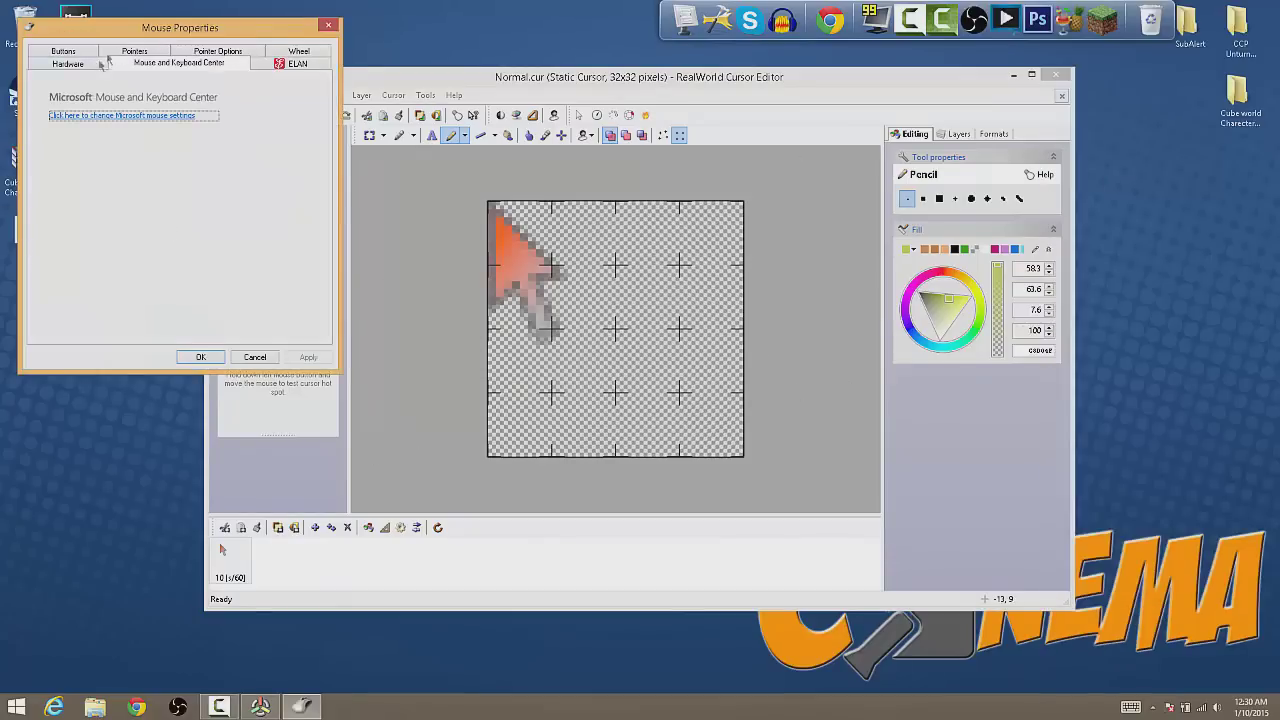
pyautogui.click(132, 51)
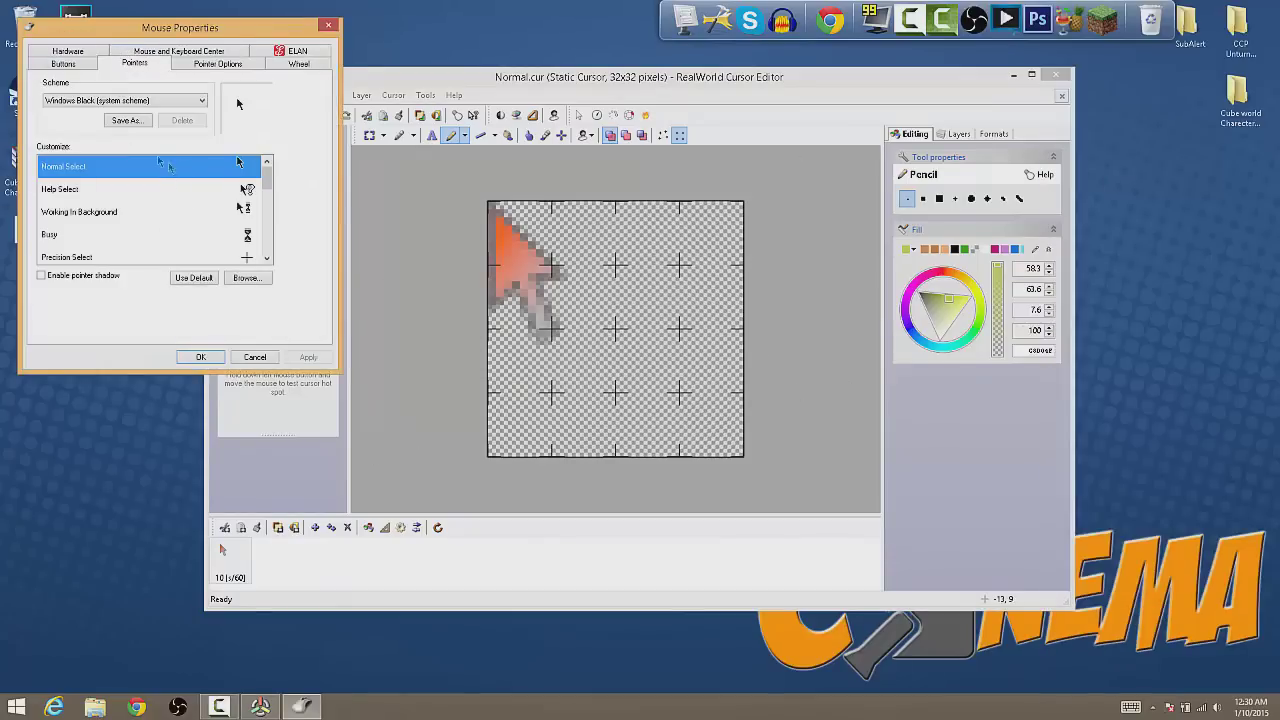
pyautogui.click(125, 100)
pyautogui.click(136, 151)
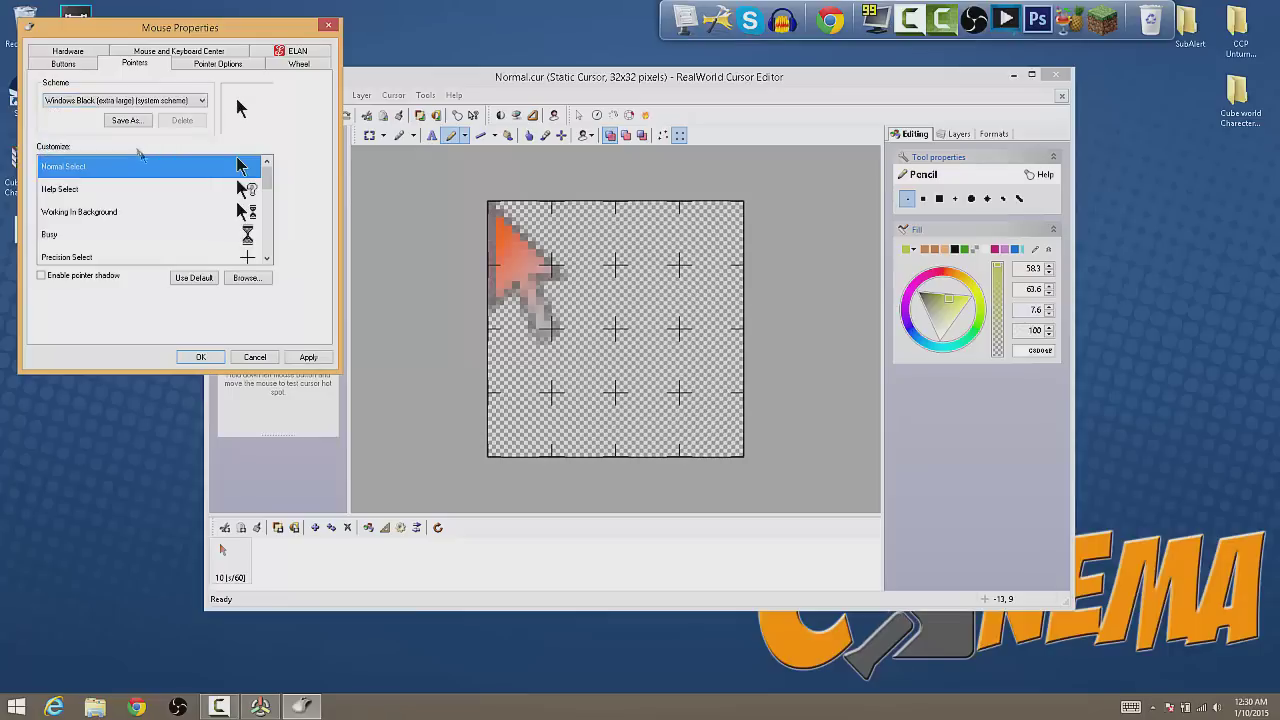
# Assign the Normal cursor file from the CCP Mouse folder in Pictures to Normal Select and apply it
pyautogui.click(241, 278)
pyautogui.click(60, 182)
pyautogui.doubleClick(180, 147)
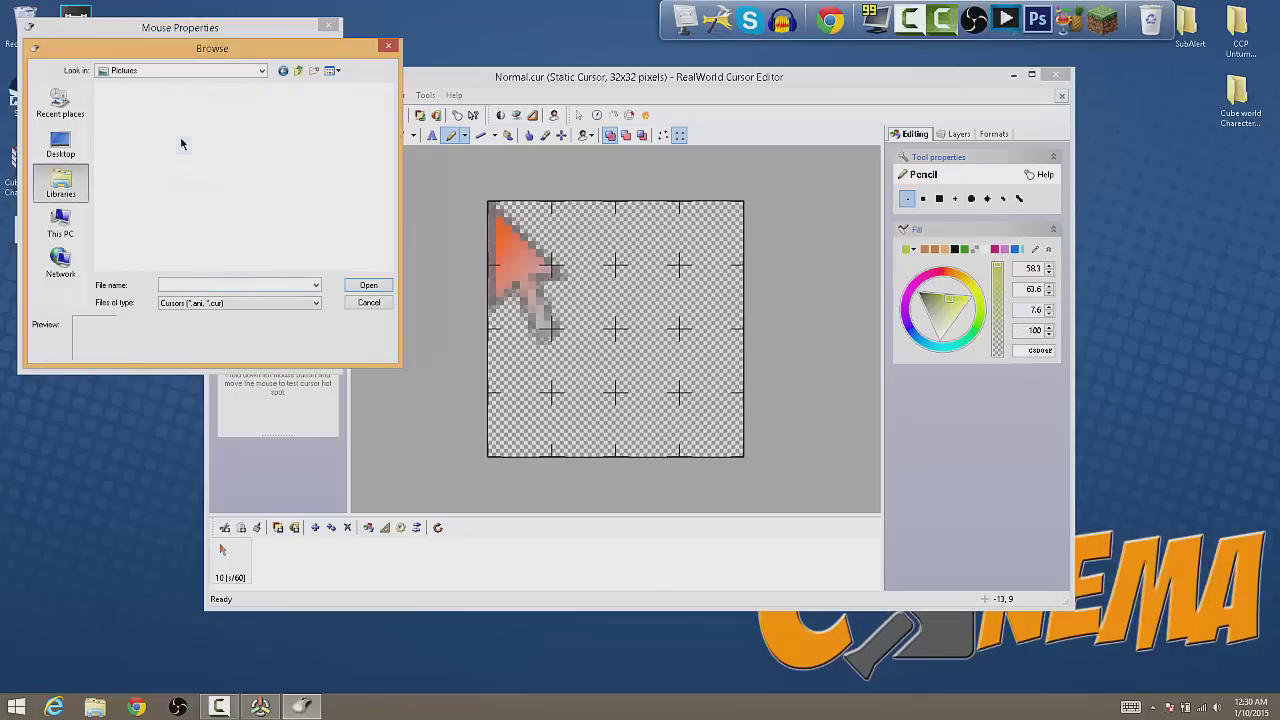
pyautogui.doubleClick(221, 148)
pyautogui.doubleClick(146, 136)
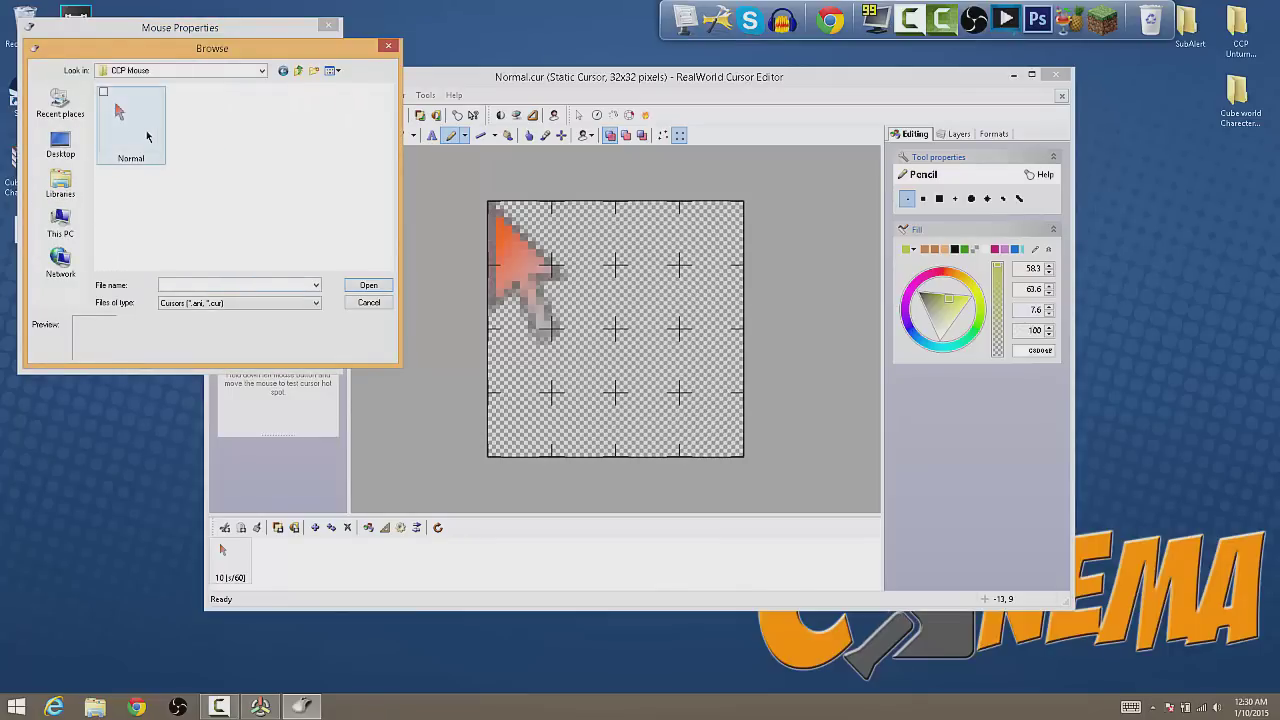
pyautogui.click(309, 358)
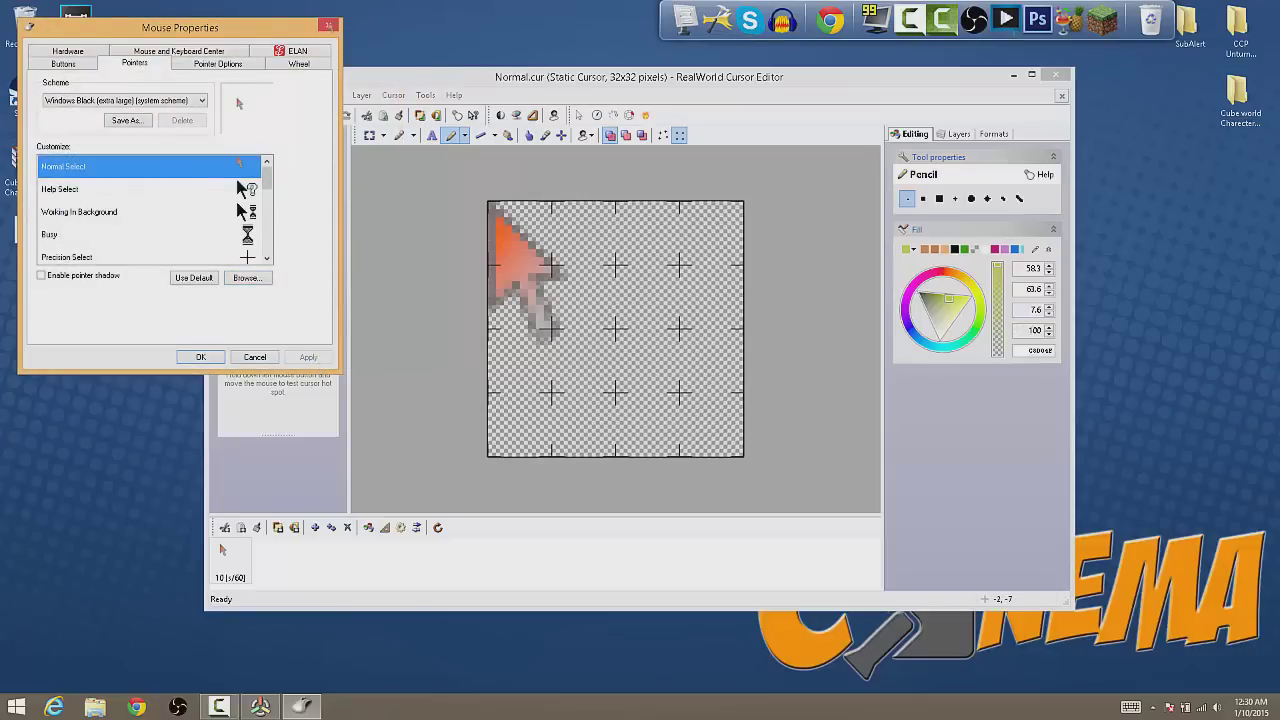
# Return to RealWorld Cursor Editor, stretch the arrow slightly larger with the selection transformation, and save the cursor
pyautogui.click(1055, 74)
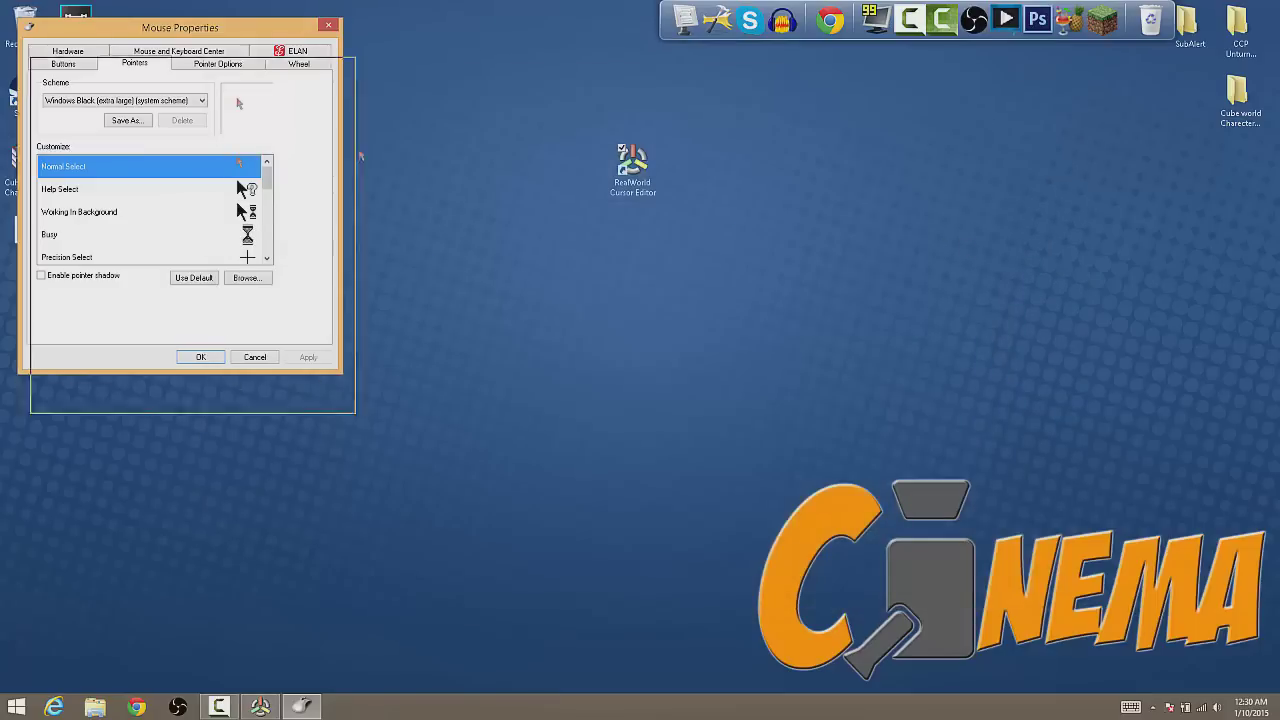
pyautogui.moveTo(1234, 684); pyautogui.dragTo(1234, 684)
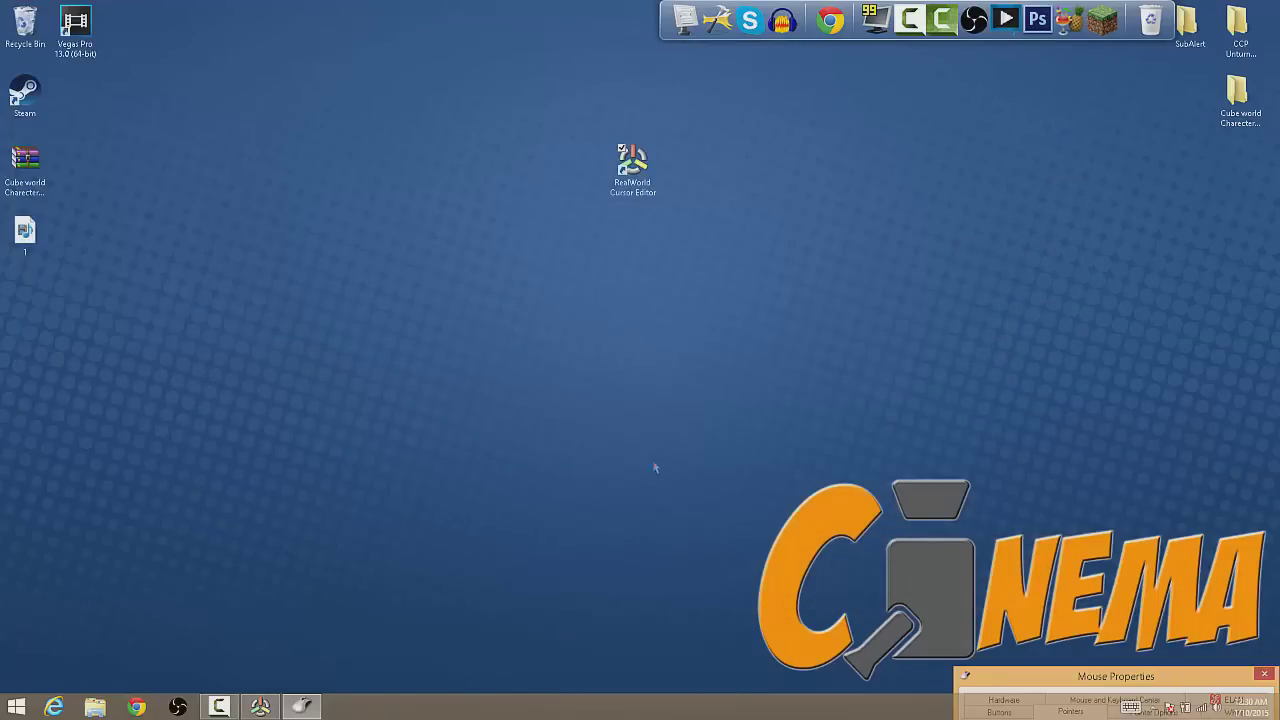
pyautogui.click(260, 706)
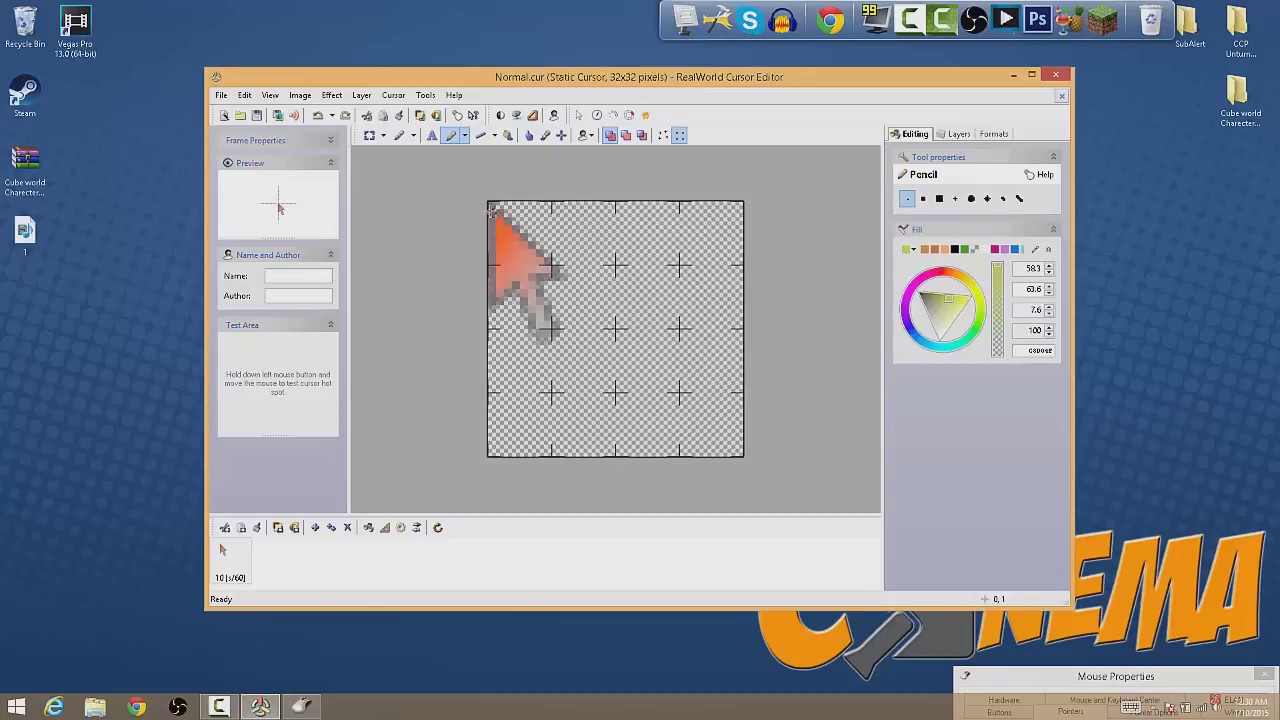
pyautogui.click(369, 135)
pyautogui.moveTo(455, 186); pyautogui.dragTo(643, 465)
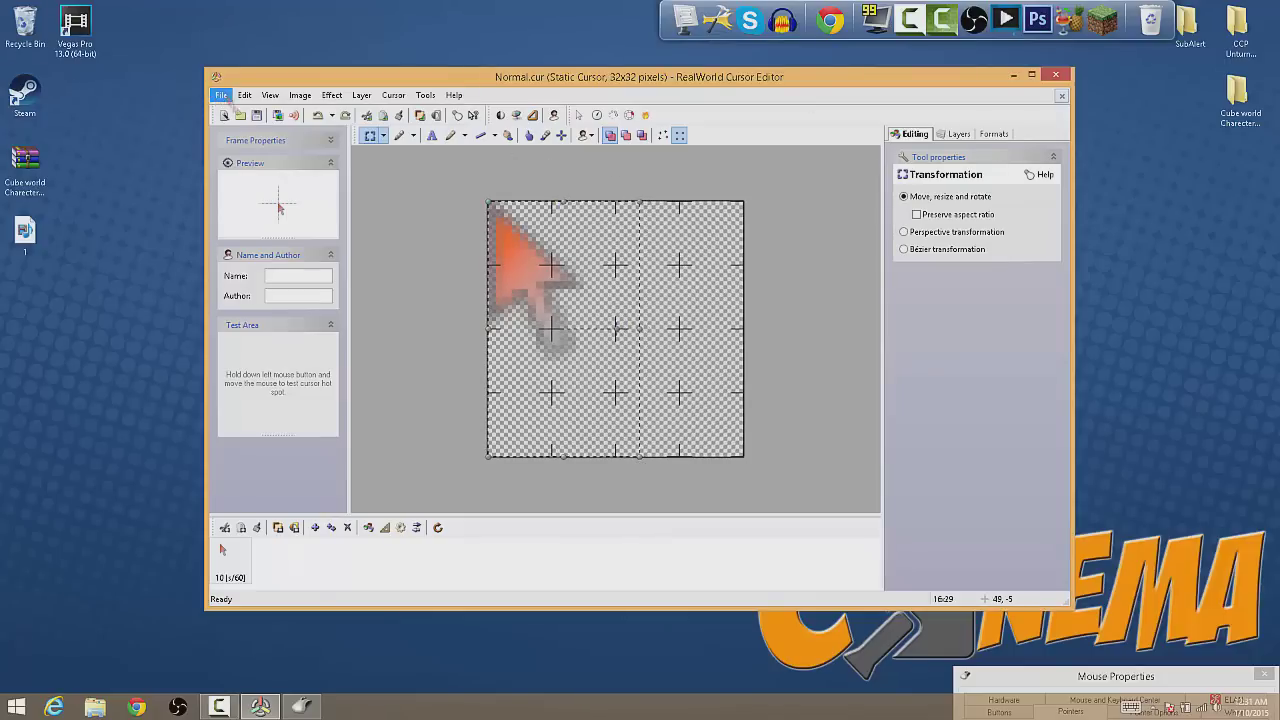
pyautogui.click(256, 116)
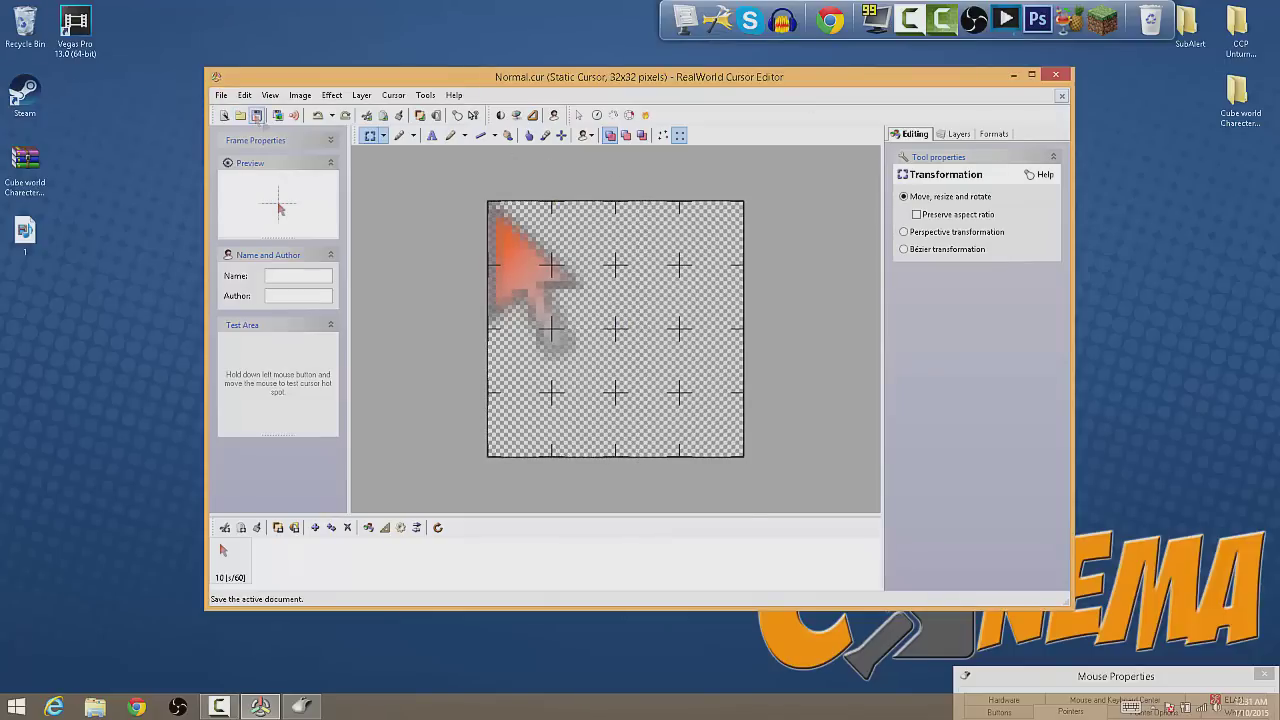
# Reload the saved Normal cursor file for Normal Select in Mouse Properties, apply it and close the dialog
pyautogui.click(1150, 676)
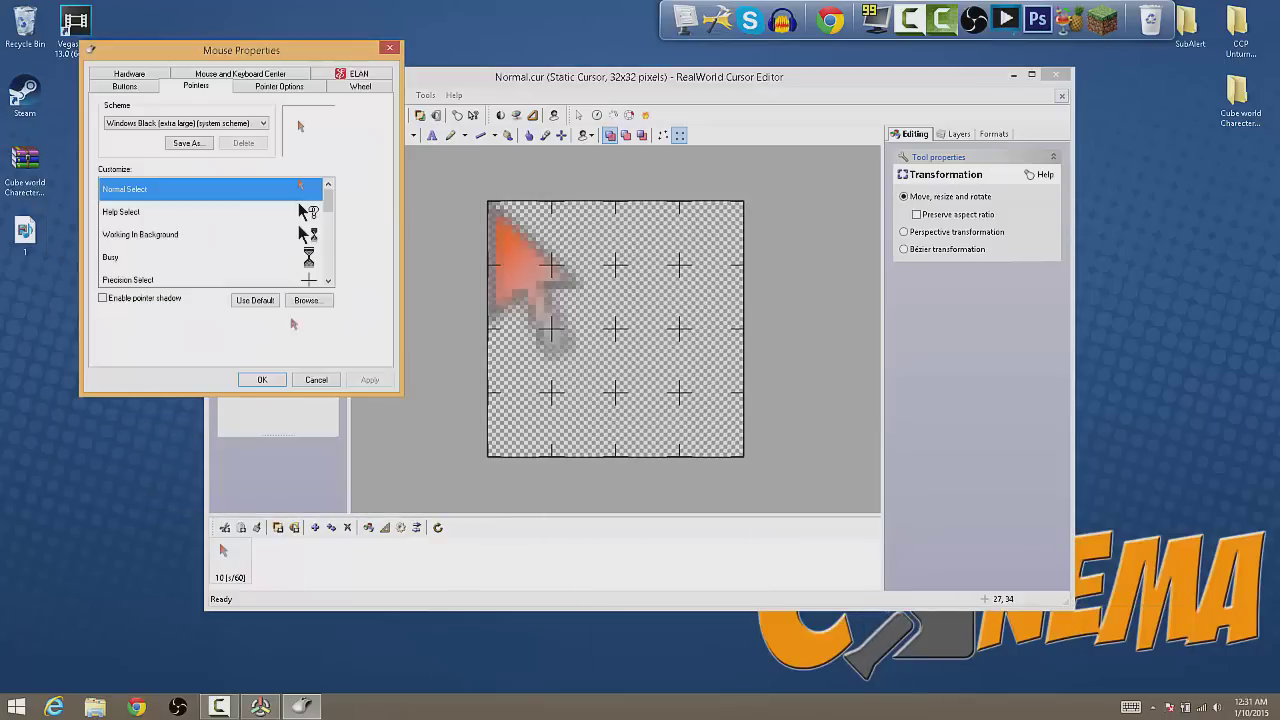
pyautogui.click(320, 302)
pyautogui.doubleClick(177, 157)
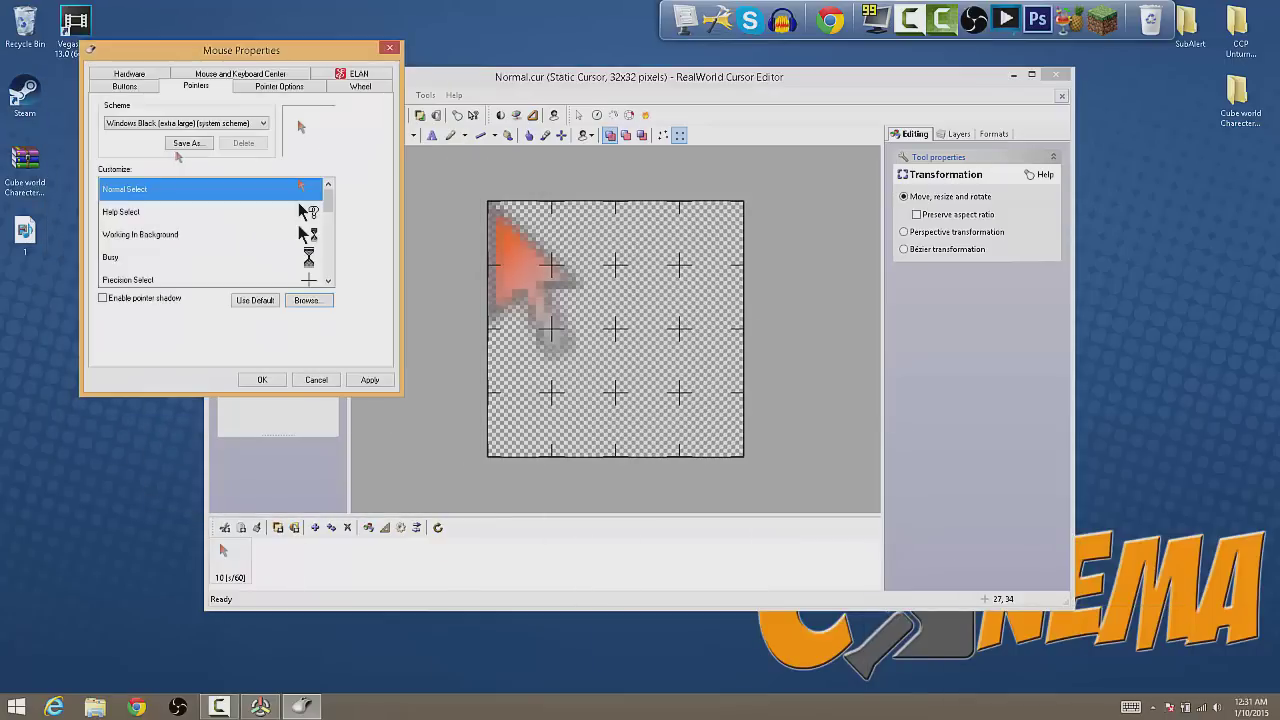
pyautogui.click(384, 382)
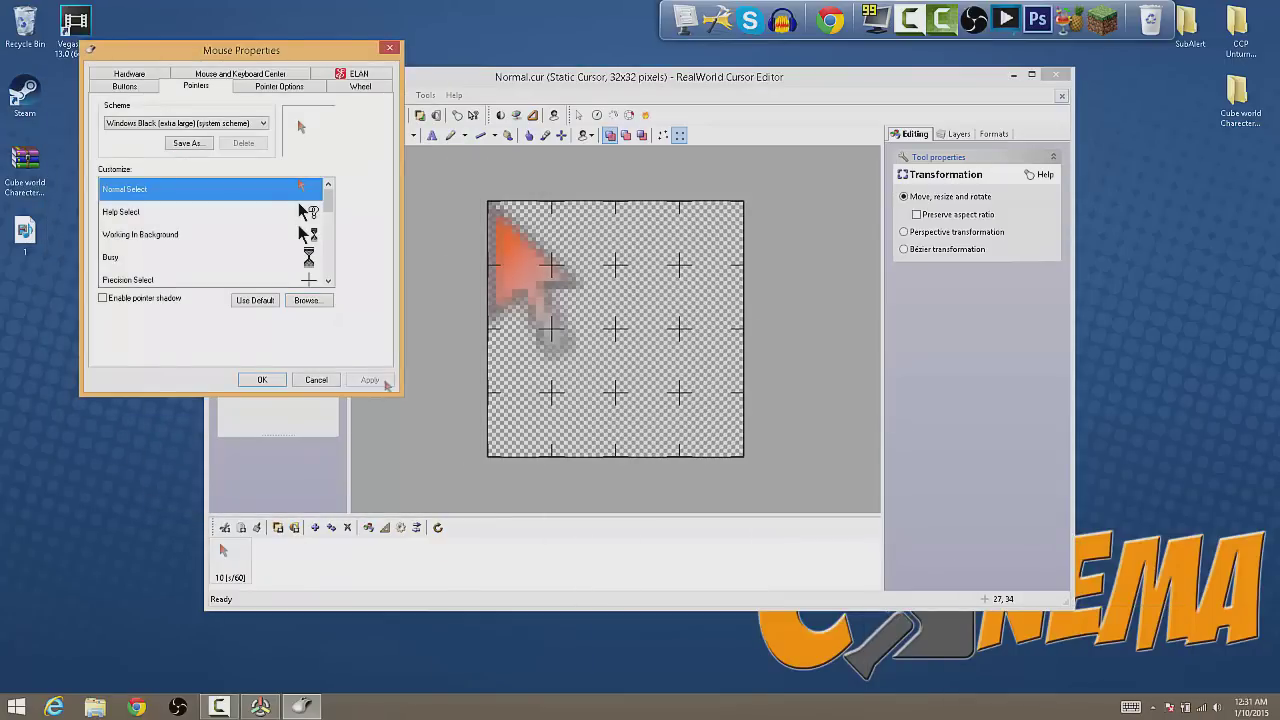
pyautogui.click(263, 381)
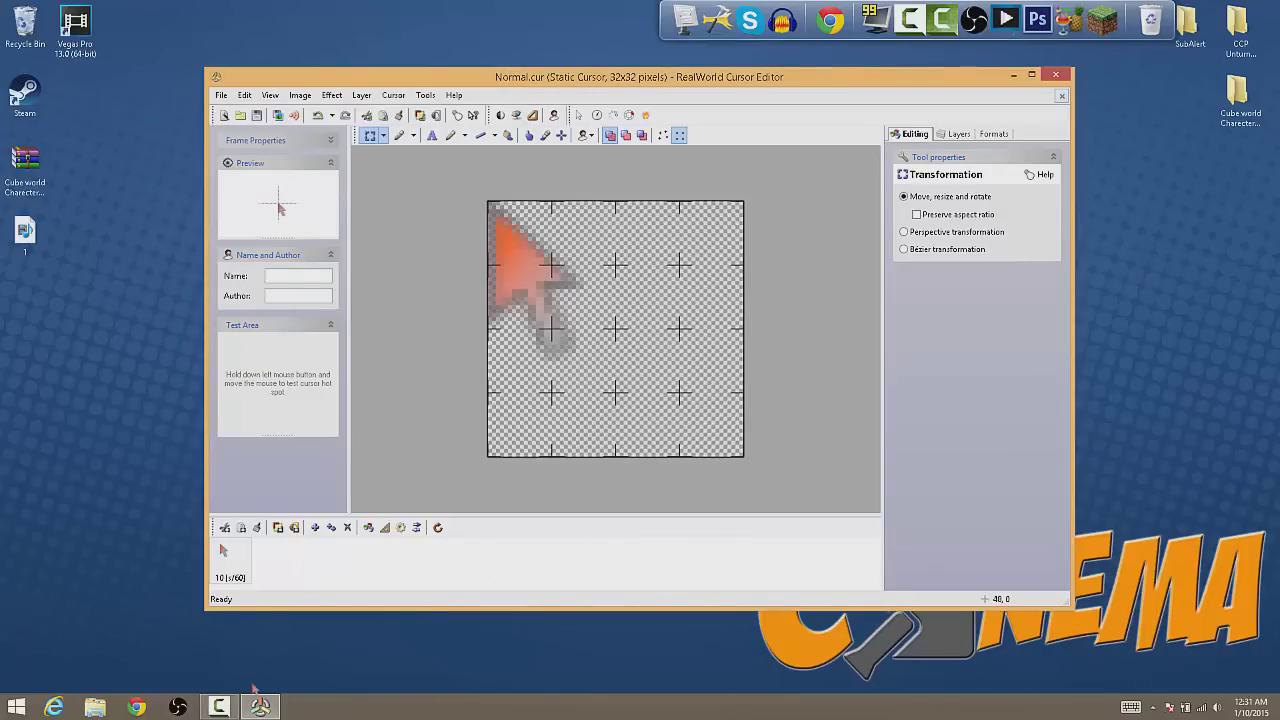
# Reopen the Windows mouse pointer settings, look through the pointer list and set the scheme to (None)
pyautogui.press('super+s')
pyautogui.write('mou')
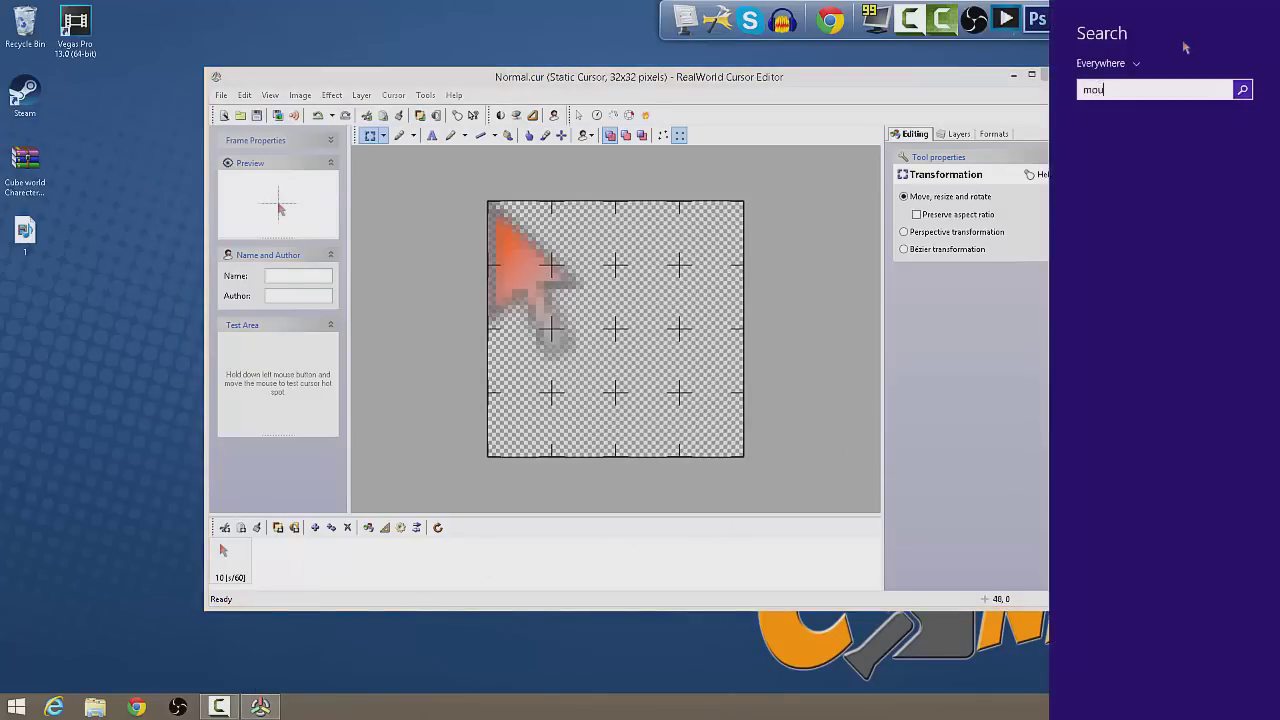
pyautogui.write('se')
pyautogui.press('Return')
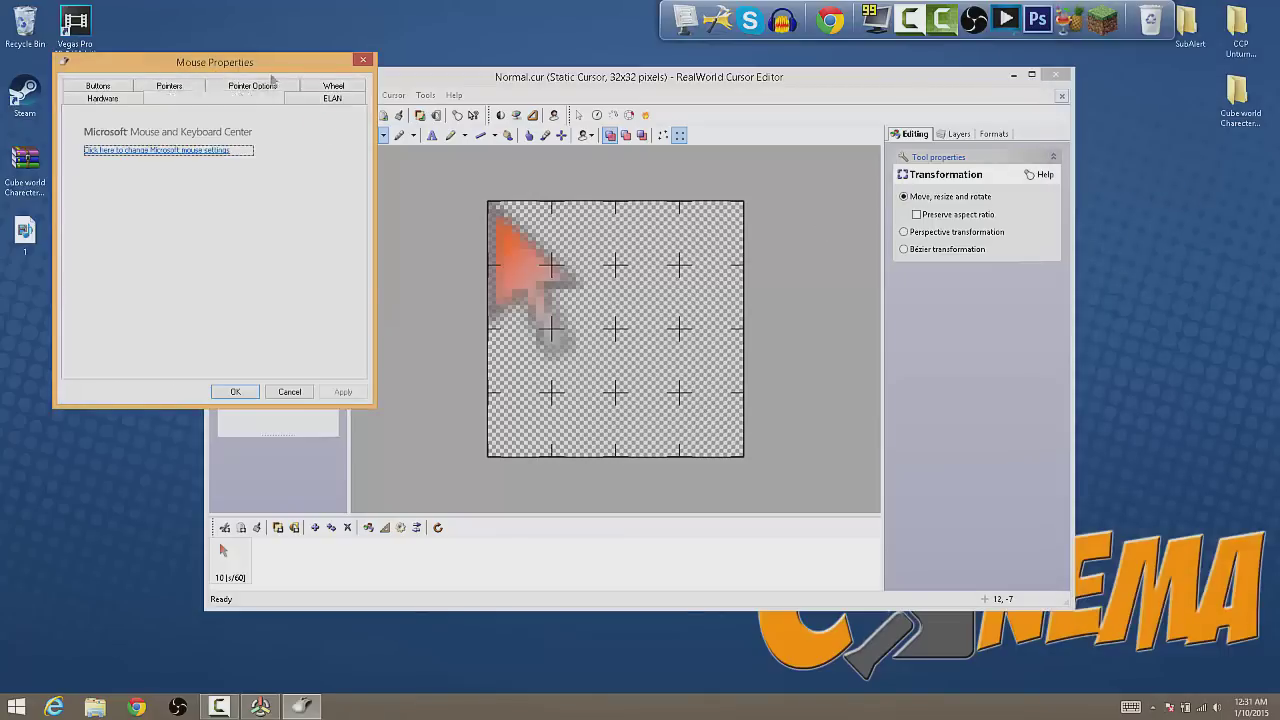
pyautogui.click(170, 86)
pyautogui.moveTo(305, 229)
pyautogui.mouseDown()
pyautogui.moveTo(308, 295)
pyautogui.moveTo(306, 204)
pyautogui.mouseUp()
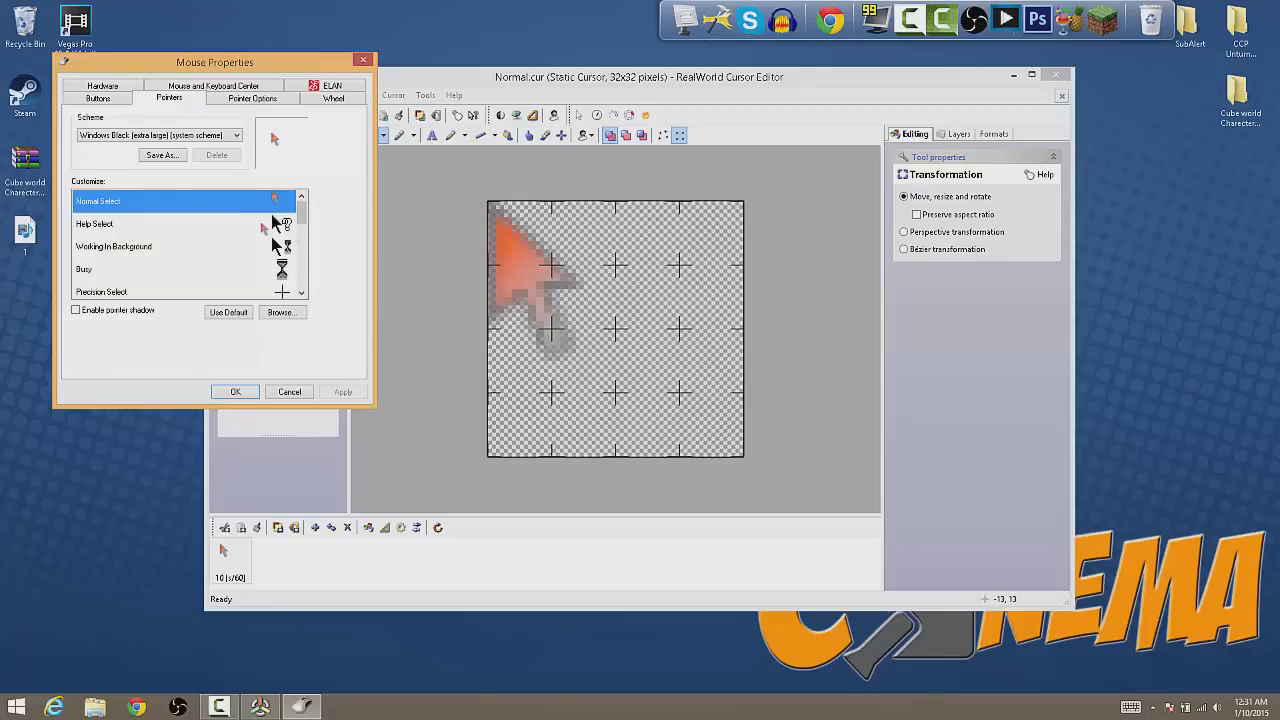
pyautogui.click(160, 135)
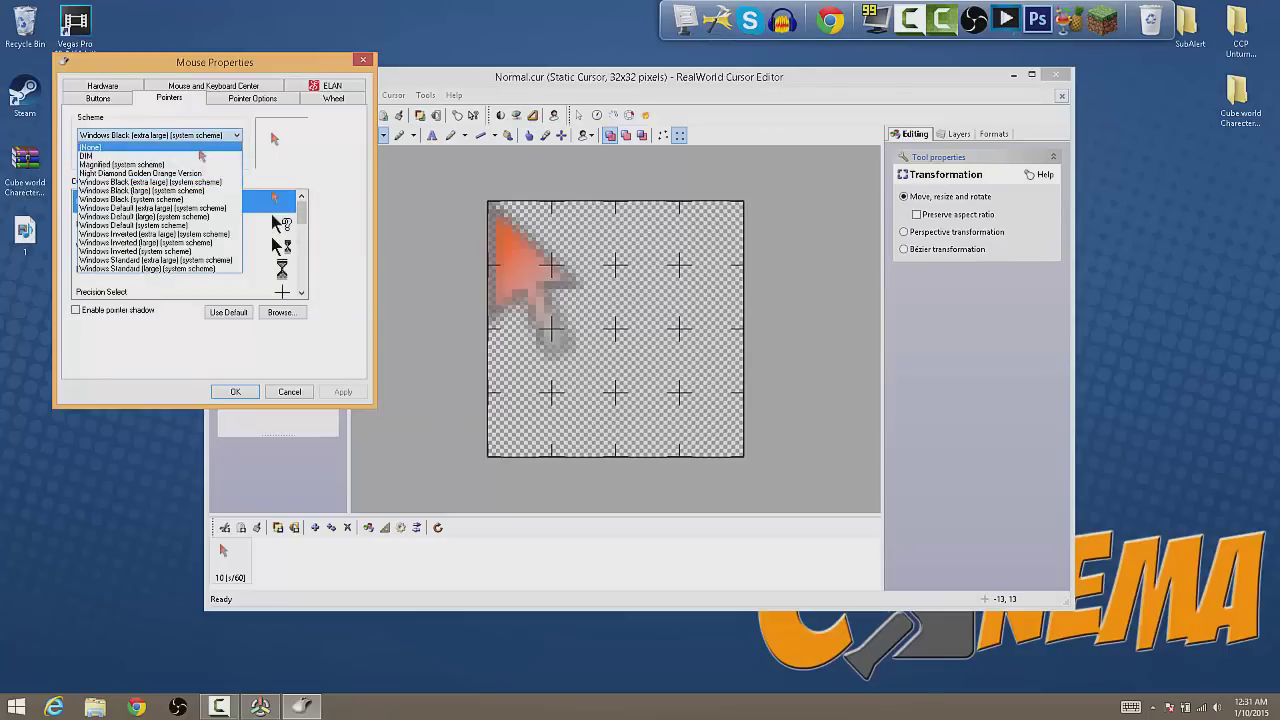
pyautogui.click(150, 146)
pyautogui.click(280, 312)
pyautogui.press('Escape')
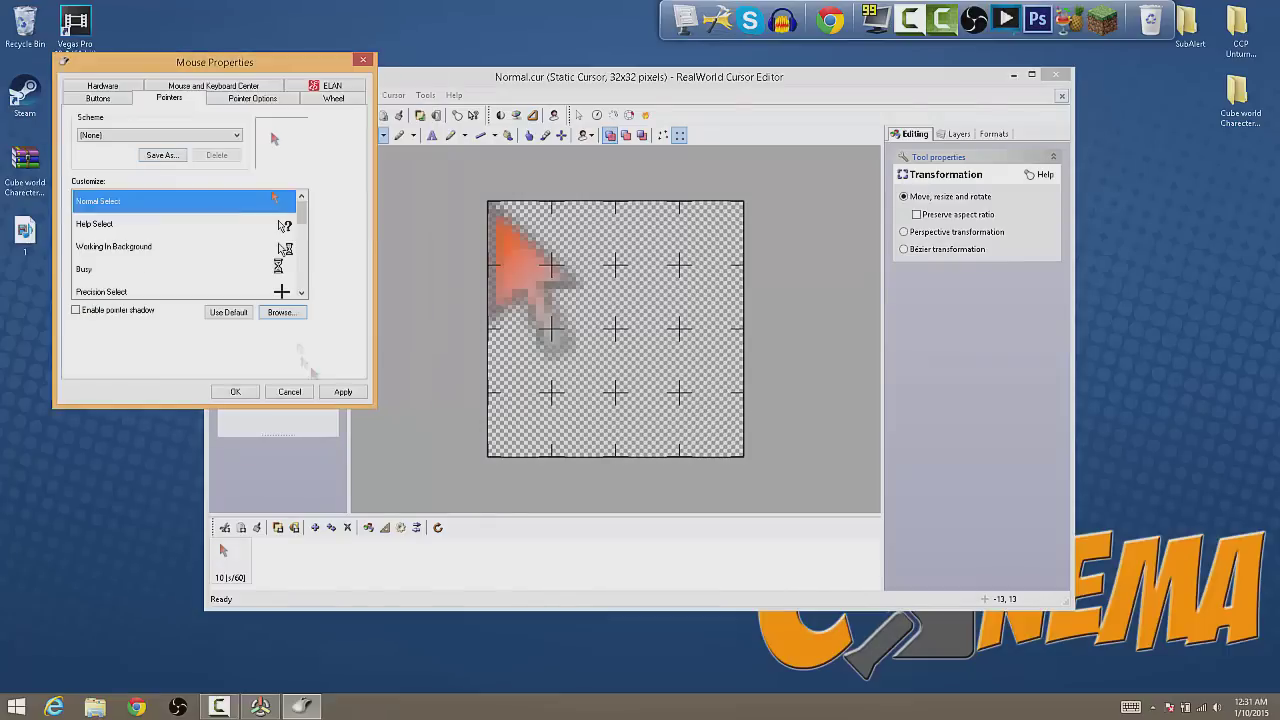
# Close and reopen the mouse pointer settings, selecting the (None) scheme again
pyautogui.press('Escape')
pyautogui.press('super')
pyautogui.write('mouse')
pyautogui.press('Return')
pyautogui.click(160, 152)
pyautogui.click(160, 166)
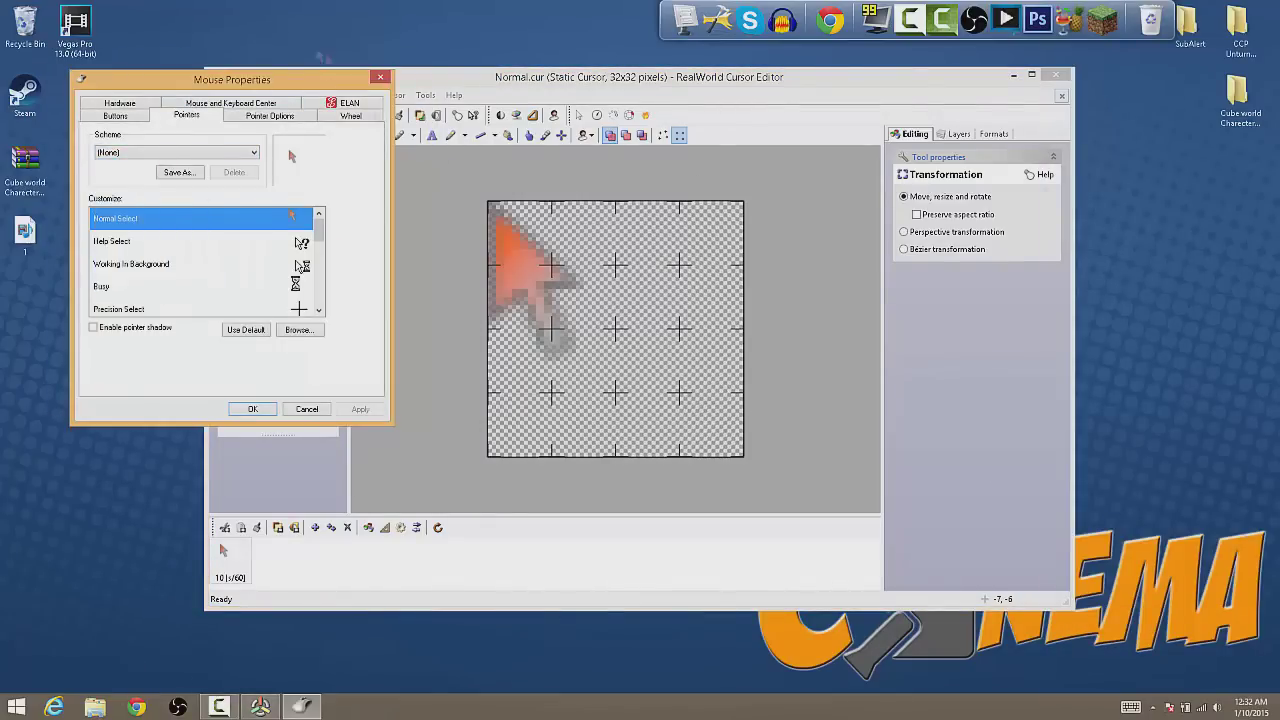
# Return to RealWorld Cursor Editor and add animated dots to the arrow with animation smoothness 3 and shape size about 68
pyautogui.click(300, 450)
pyautogui.click(450, 135)
pyautogui.click(948, 310)
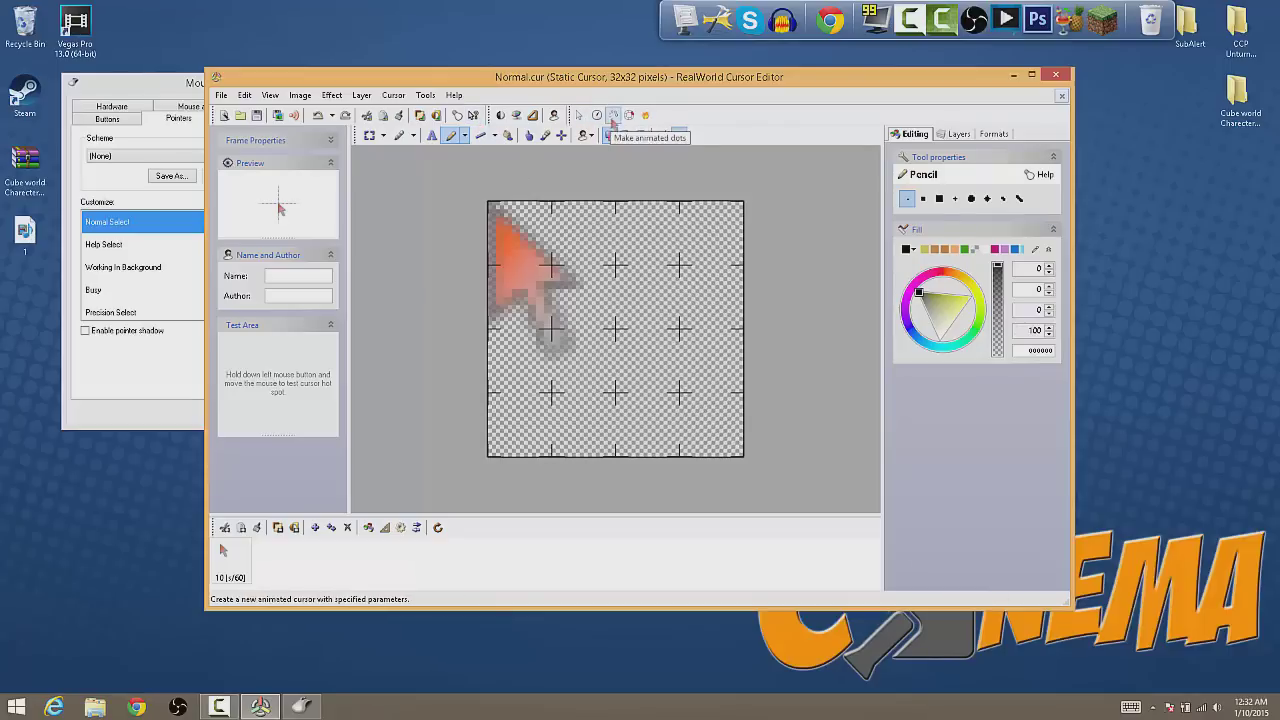
pyautogui.click(614, 116)
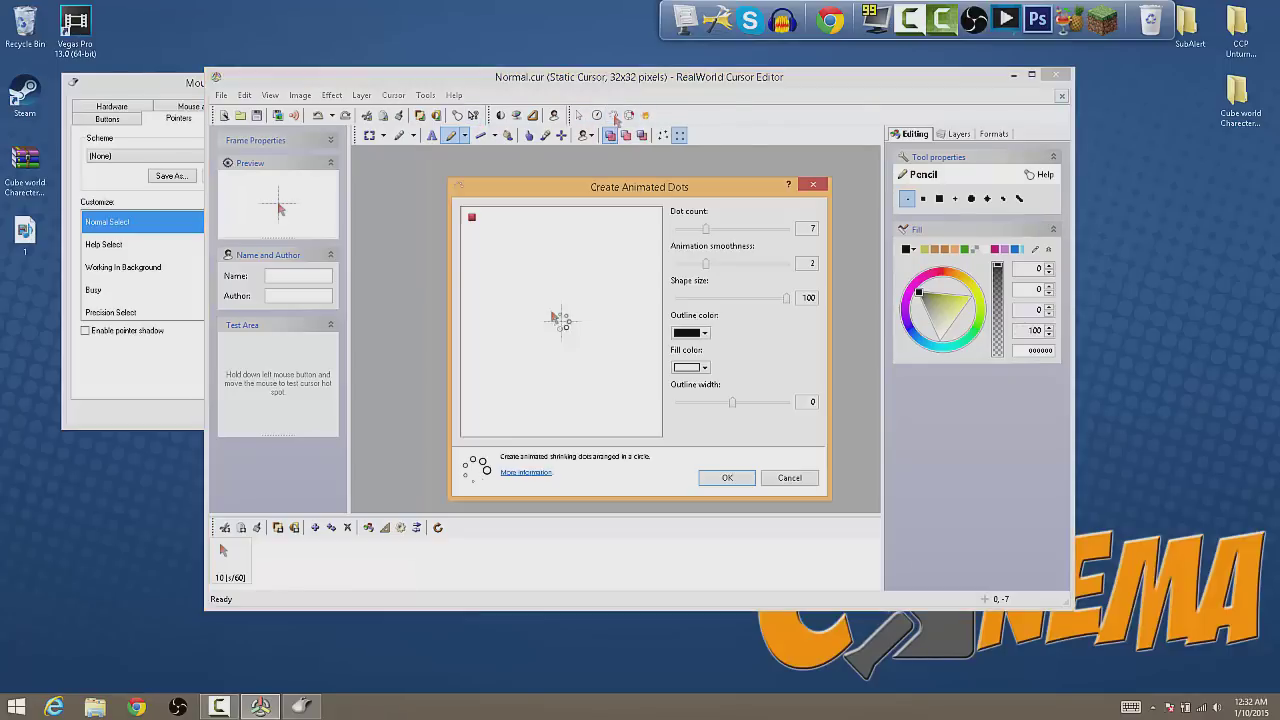
pyautogui.click(90, 124)
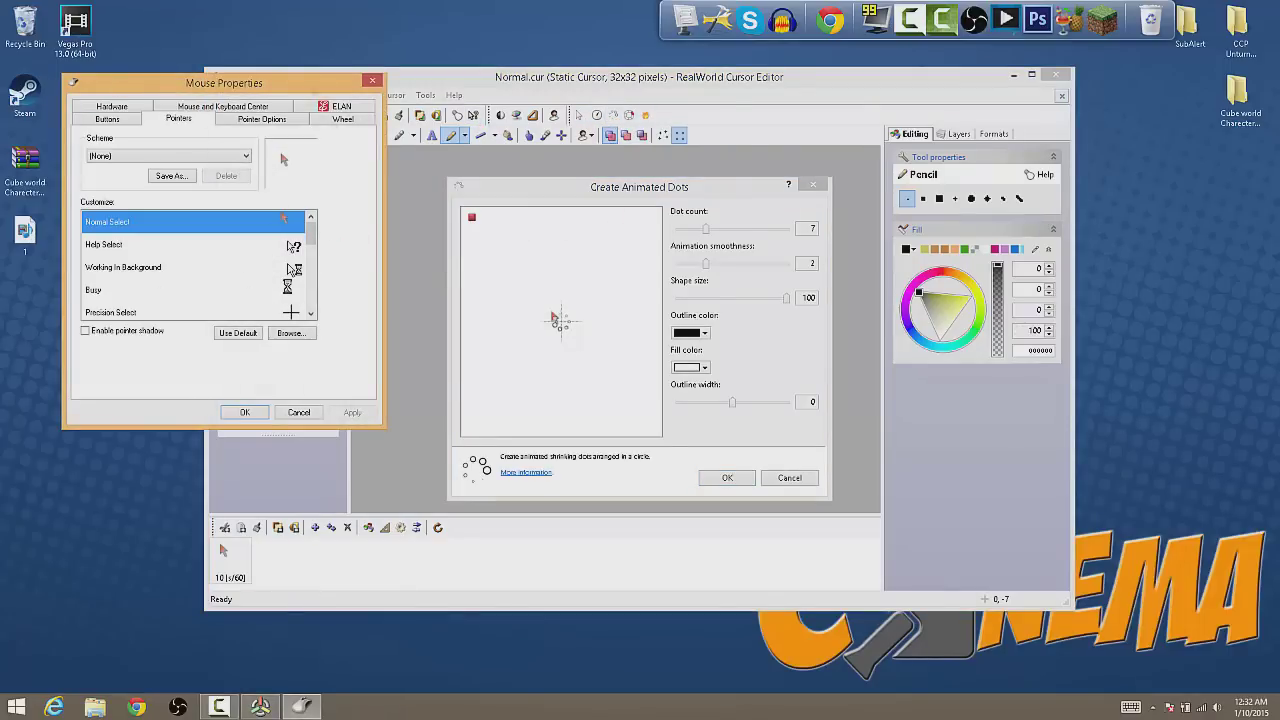
pyautogui.moveTo(705, 263); pyautogui.dragTo(705, 228)
pyautogui.moveTo(786, 298); pyautogui.dragTo(751, 299)
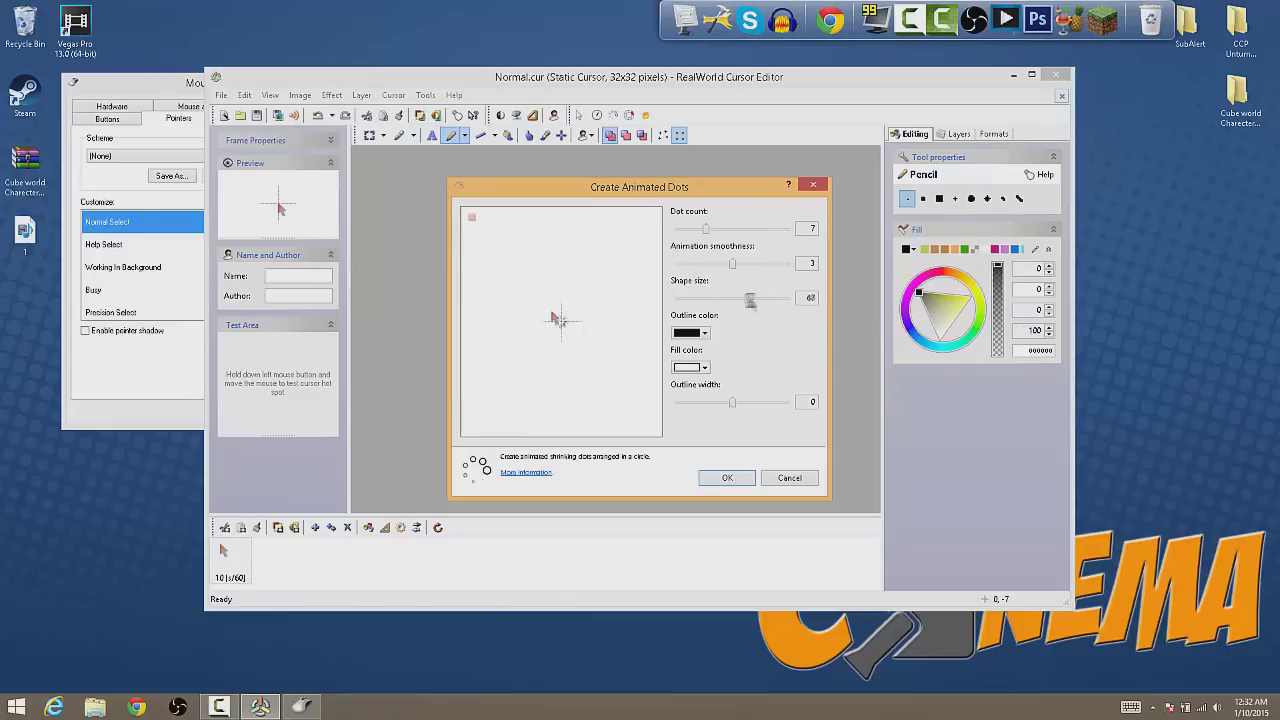
pyautogui.click(727, 477)
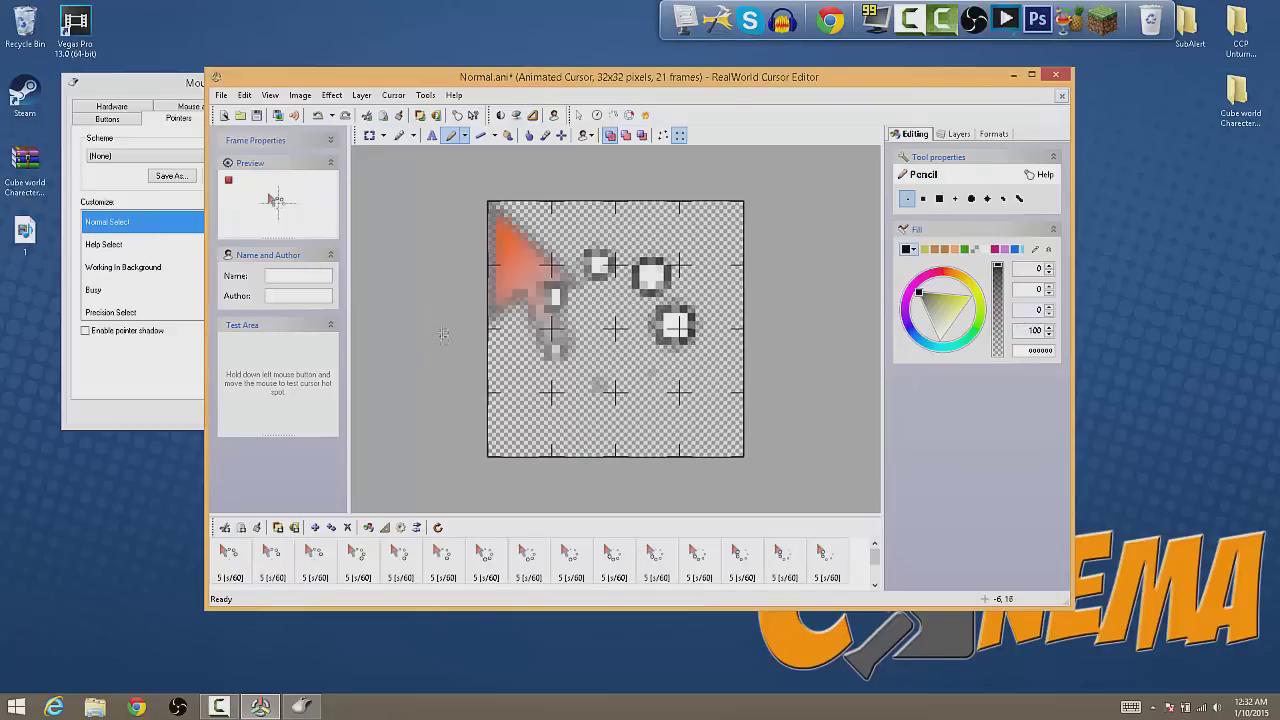
# Save the cursor as an animated cursor file named Working in Background in the CCP Mouse folder
pyautogui.click(221, 95)
pyautogui.click(245, 147)
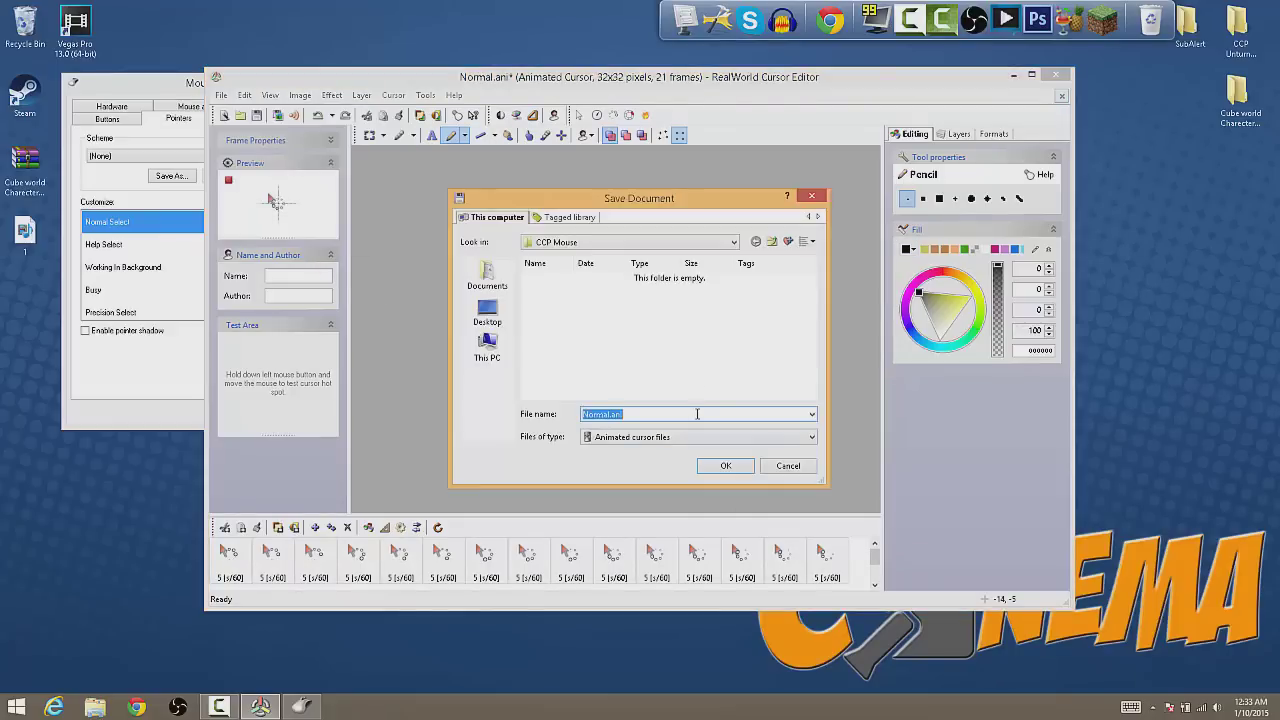
pyautogui.moveTo(608, 416); pyautogui.dragTo(559, 412)
pyautogui.press('BackSpace')
pyautogui.write('Working in Background')
pyautogui.click(726, 466)
# Assign the saved animated cursor to Working In Background in Mouse Properties, return to RealWorld Cursor Editor and undo the animated dots
pyautogui.click(150, 267)
pyautogui.click(291, 333)
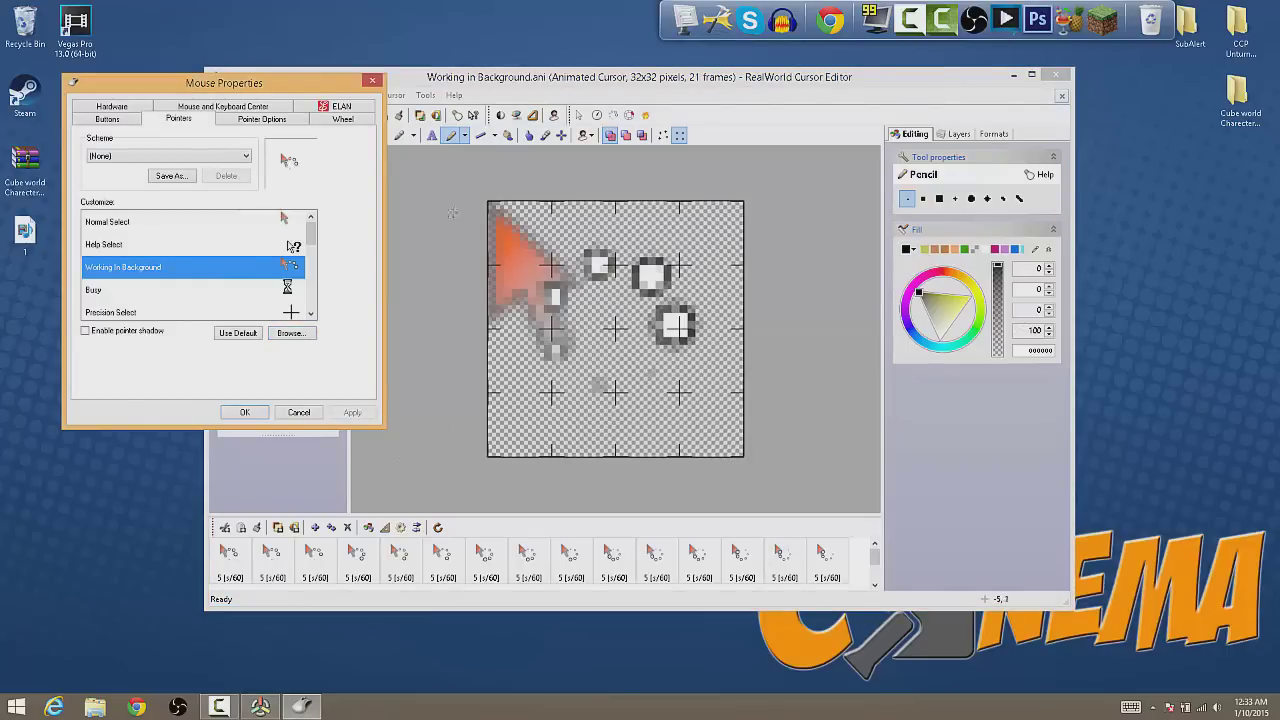
pyautogui.hotkey('alt', 'Tab')
pyautogui.hotkey('ctrl', 'z')
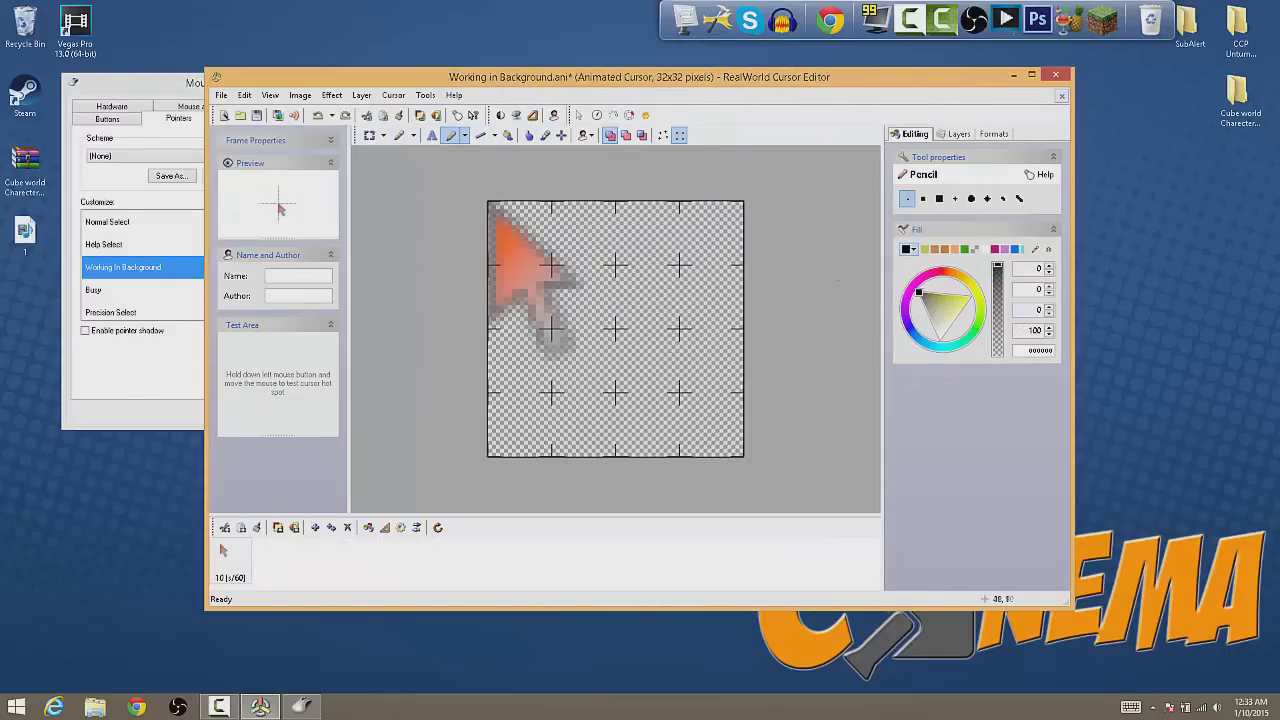
pyautogui.click(613, 115)
pyautogui.press('Escape')
pyautogui.doubleClick(128, 247)
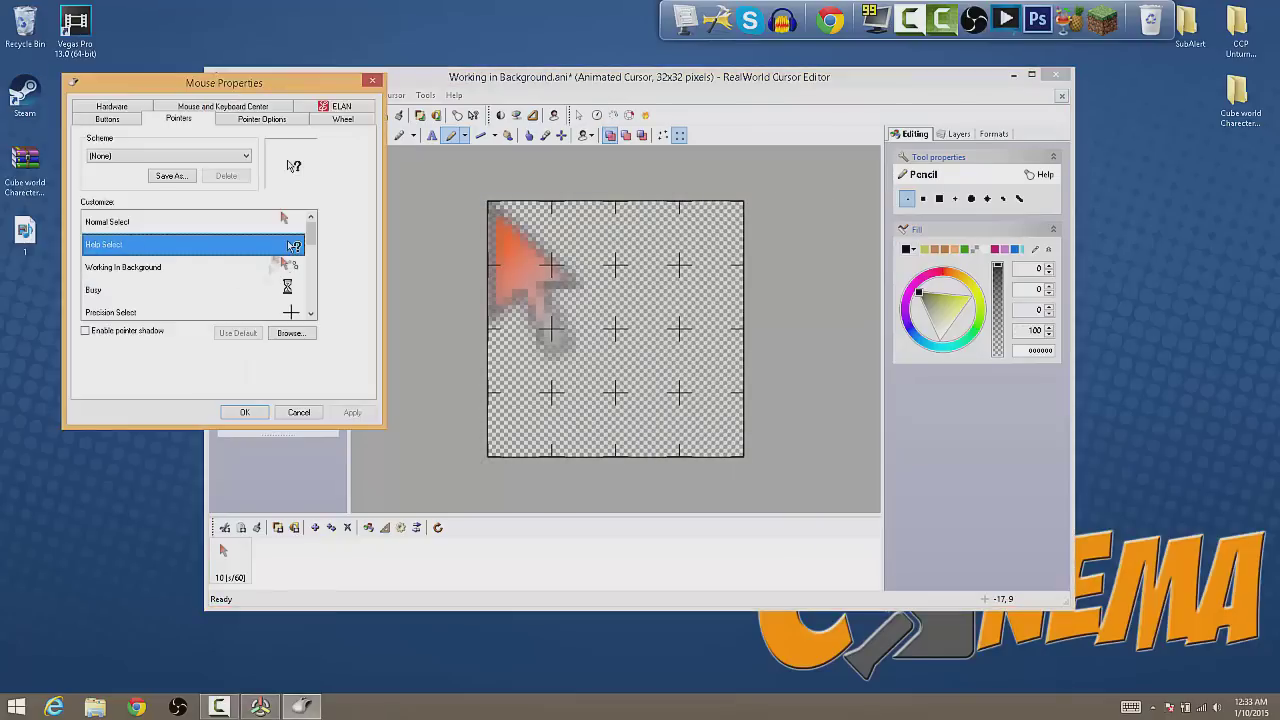
pyautogui.press('Escape')
pyautogui.scroll(-2, 287, 286)
pyautogui.press('Escape')
# Search Windows for mouse, reopen the pointer settings and assign the orange arrow cursor to Help Select
pyautogui.press('super+s')
pyautogui.write('mouse')
pyautogui.press('Return')
pyautogui.moveTo(289, 214); pyautogui.dragTo(286, 191)
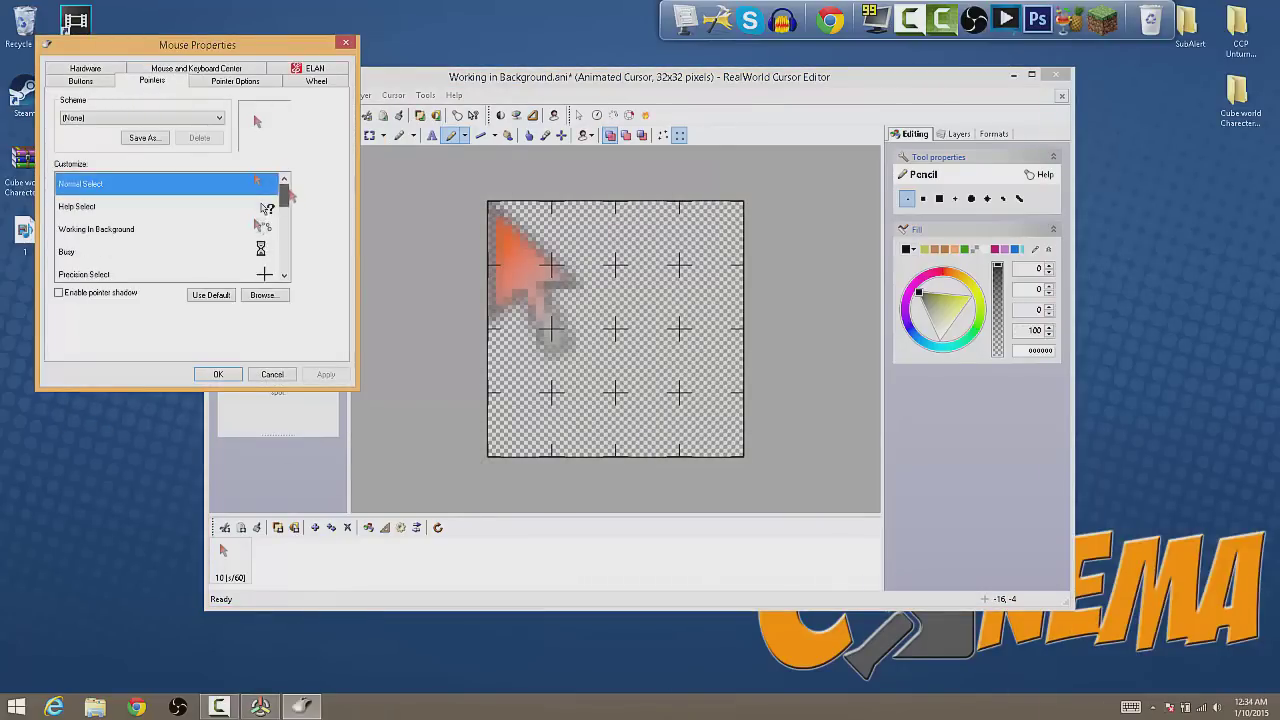
pyautogui.doubleClick(150, 229)
pyautogui.click(77, 200)
pyautogui.doubleClick(160, 140)
pyautogui.press('Escape')
# Select the Busy pointer, return to RealWorld Cursor Editor and create an animated spinning wheel with shape size 54 and an orange active color
pyautogui.click(128, 251)
pyautogui.hotkey('alt', 'Tab')
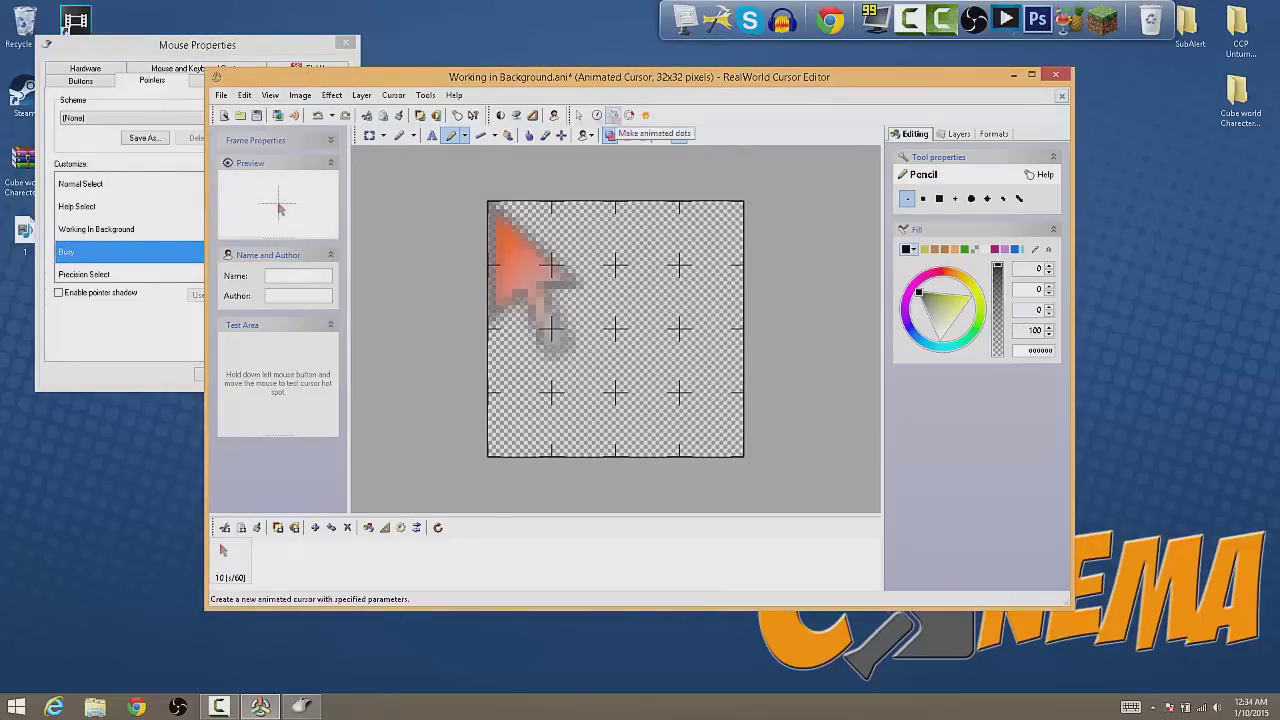
pyautogui.click(591, 136)
pyautogui.press('Escape')
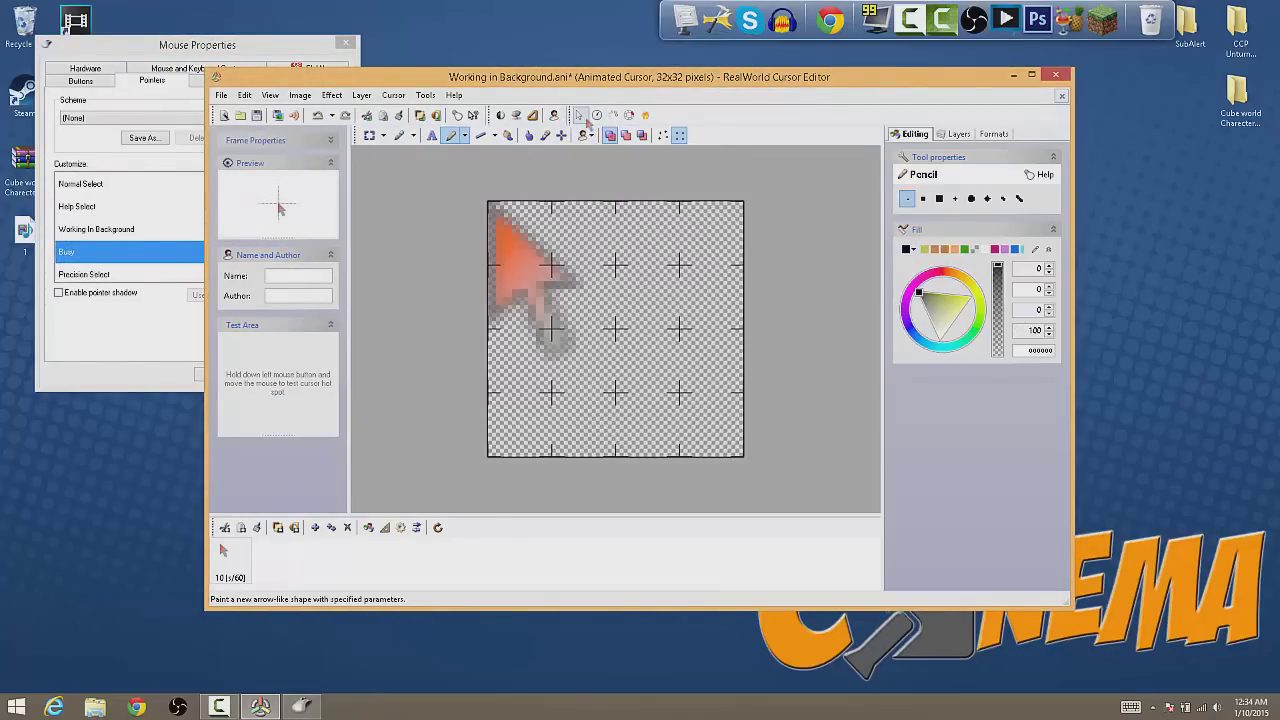
pyautogui.click(629, 115)
pyautogui.moveTo(787, 248); pyautogui.dragTo(731, 227)
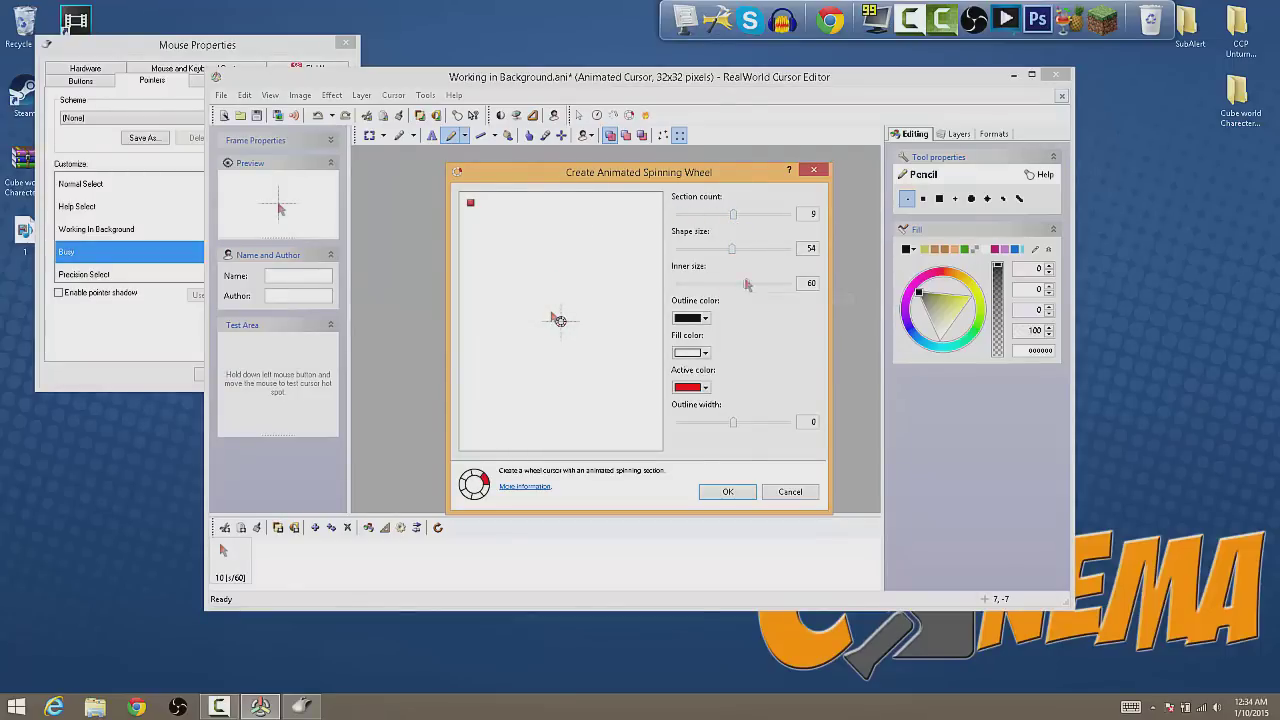
pyautogui.click(704, 387)
pyautogui.click(690, 476)
pyautogui.click(728, 491)
# Save the spinning wheel cursor as an animated cursor file named busy in the CCP Mouse folder
pyautogui.click(221, 95)
pyautogui.click(258, 158)
pyautogui.write('busy')
pyautogui.click(738, 466)
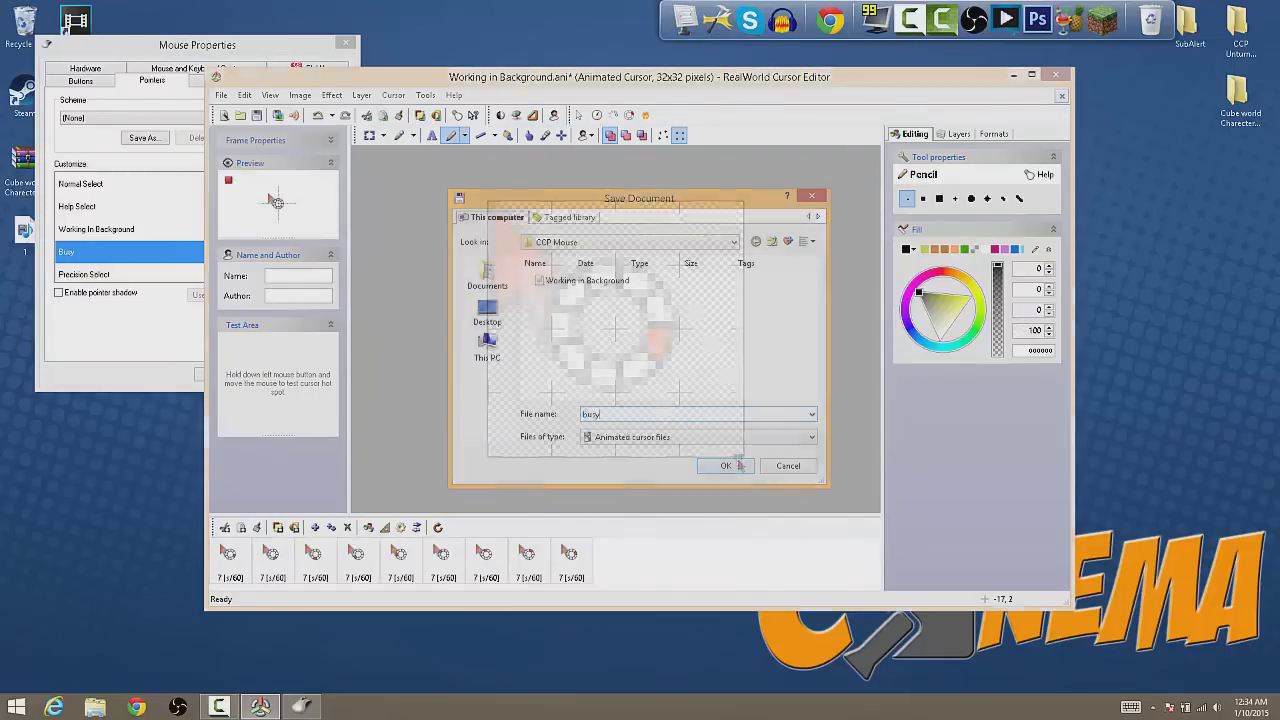
# Assign the busy cursor file to the Busy pointer in Mouse Properties, return to RealWorld Cursor Editor and undo the spinning wheel
pyautogui.click(130, 251)
pyautogui.scroll(-1, 170, 230)
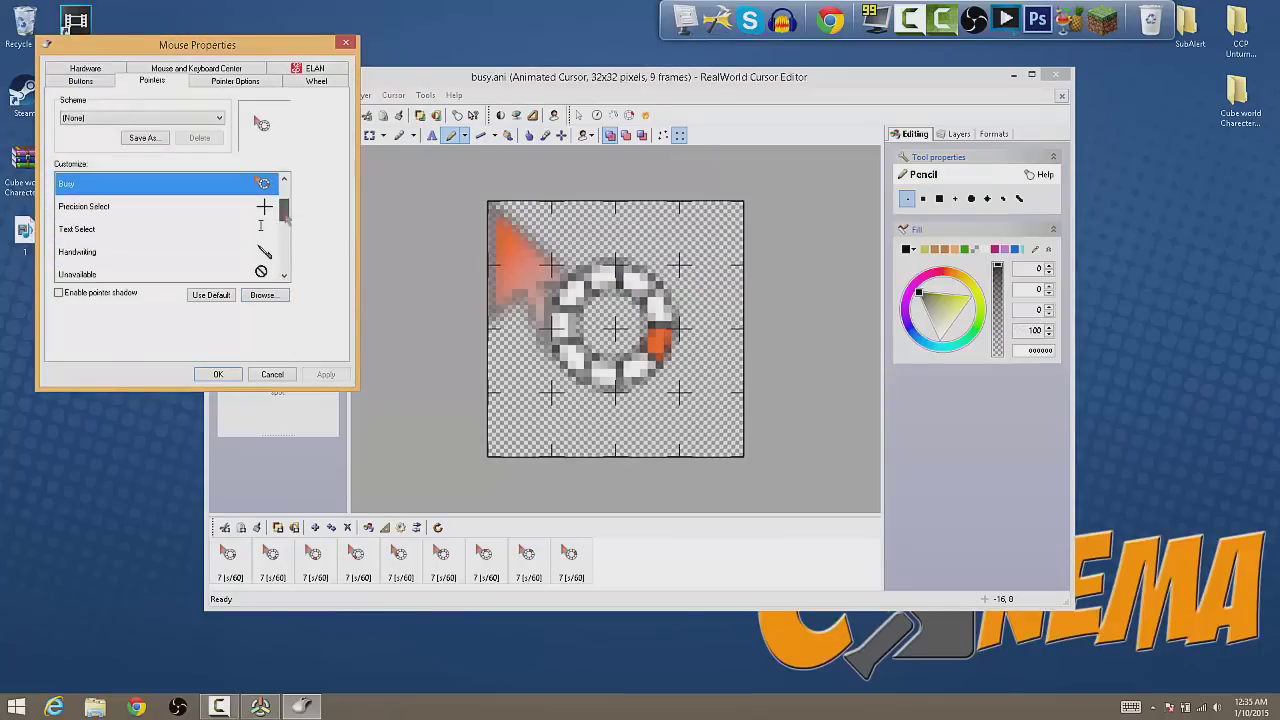
pyautogui.hotkey('alt', 'Tab')
pyautogui.hotkey('ctrl', 'z')
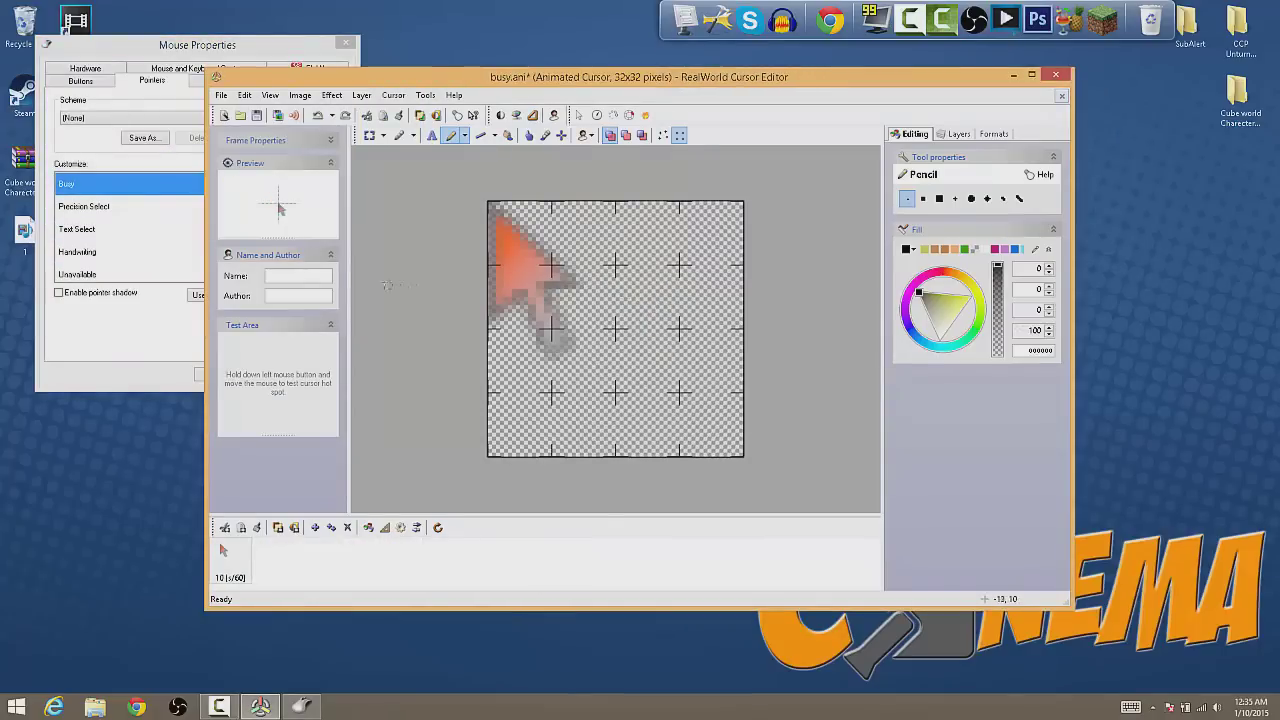
pyautogui.click(912, 250)
pyautogui.moveTo(520, 205)
pyautogui.mouseDown()
pyautogui.moveTo(490, 207)
pyautogui.moveTo(483, 237)
pyautogui.mouseUp()
pyautogui.hotkey('ctrl', 'z')
# Move the cursor editor window aside and examine the cursors assigned to each pointer in the Mouse Properties list
pyautogui.hotkey('alt', 'Tab')
pyautogui.scroll(-3, 170, 228)
pyautogui.scroll(4, 170, 228)
pyautogui.scroll(-3, 323, 358)
pyautogui.scroll(3, 323, 358)
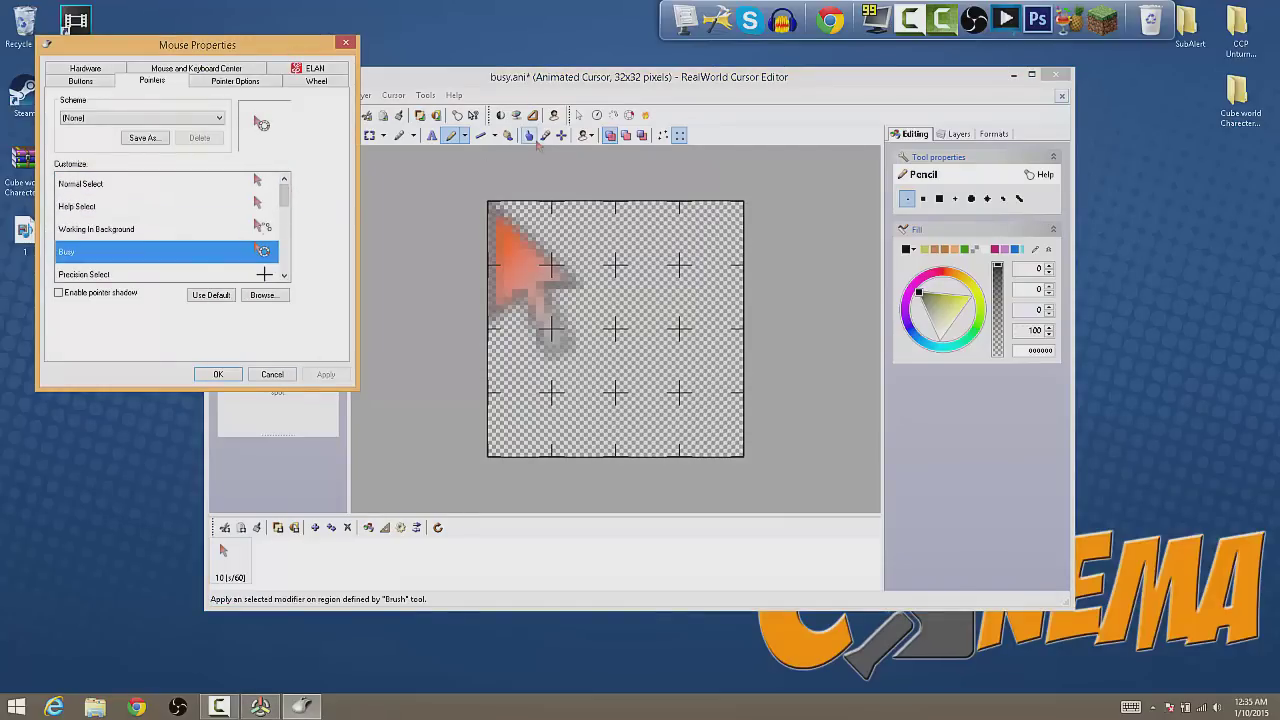
pyautogui.hotkey('alt', 'Tab')
pyautogui.hotkey('alt', 'Tab')
pyautogui.moveTo(433, 70); pyautogui.dragTo(573, 66)
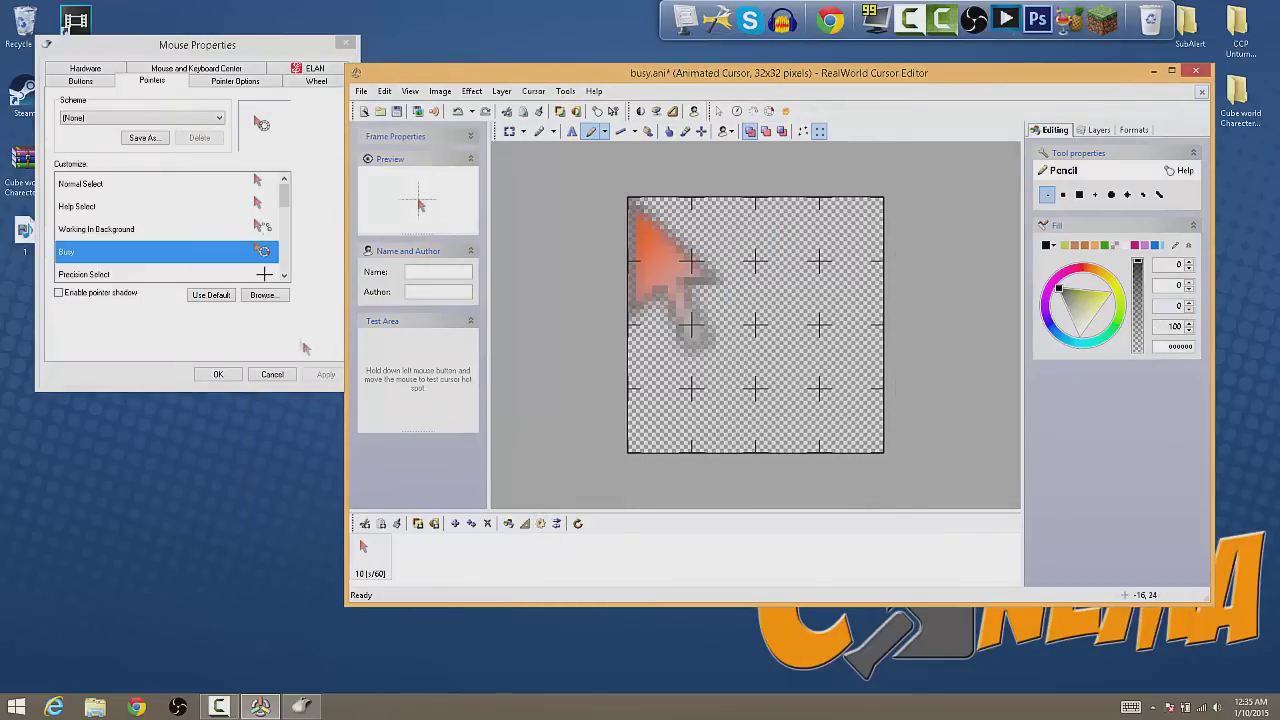
pyautogui.moveTo(286, 190)
pyautogui.mouseDown()
pyautogui.moveTo(286, 202)
pyautogui.moveTo(289, 186)
pyautogui.mouseUp()
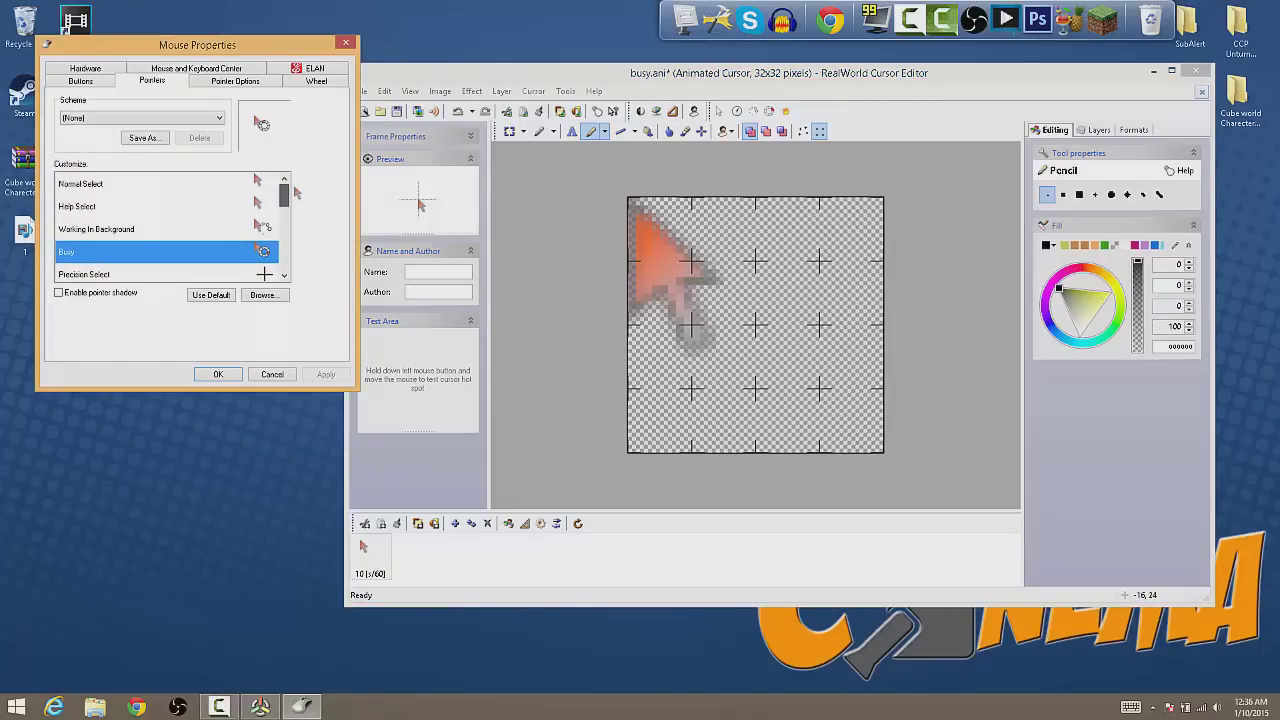
pyautogui.scroll(-4, 300, 195)
pyautogui.scroll(3, 316, 205)
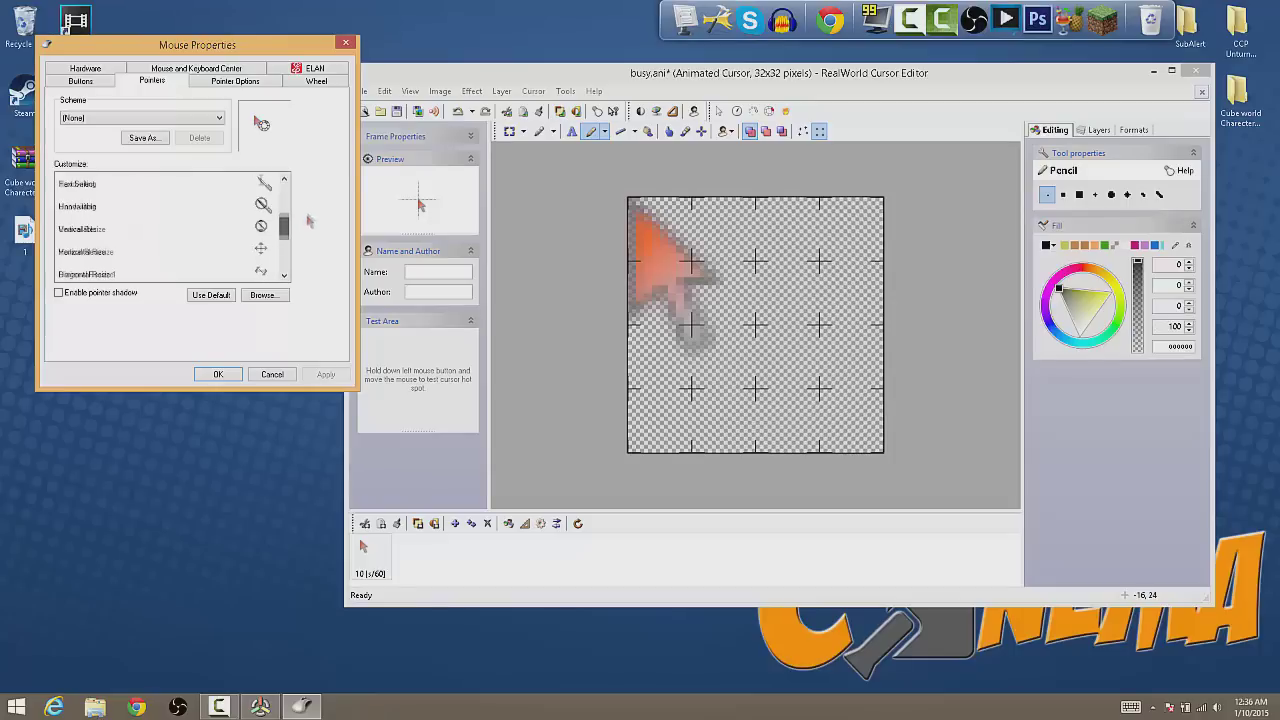
pyautogui.scroll(1, 320, 196)
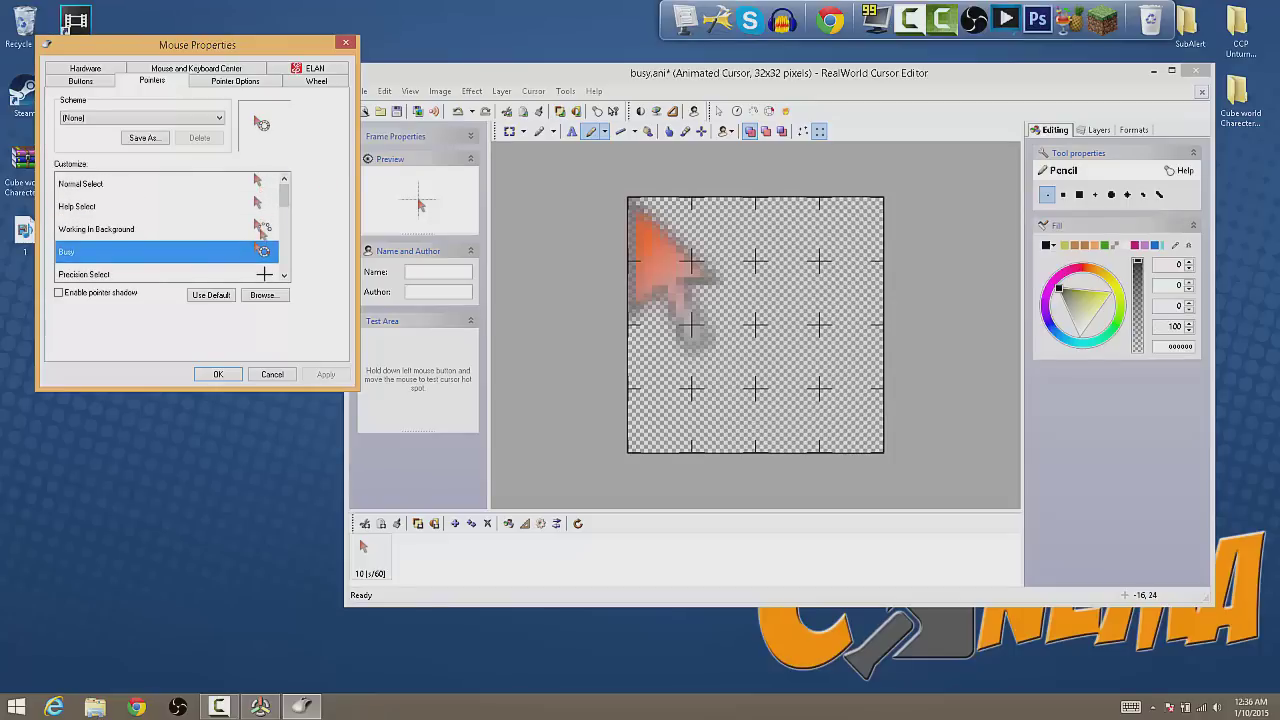
# Minimize RealWorld Cursor Editor and accept the pointer settings in Mouse Properties
pyautogui.click(1154, 71)
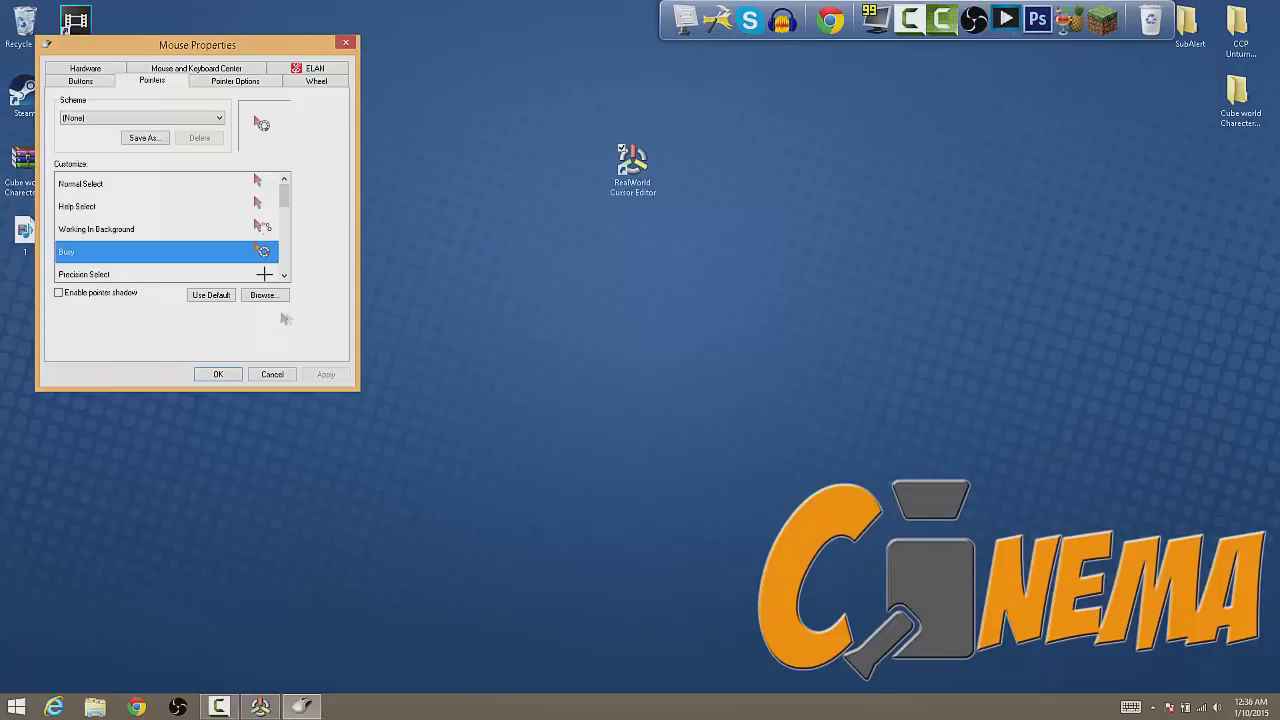
pyautogui.click(218, 376)
# Open Vegas Pro 13.0, dismiss the missing file prompt, play and pause the NEW INTRO project, and close the program
pyautogui.doubleClick(75, 25)
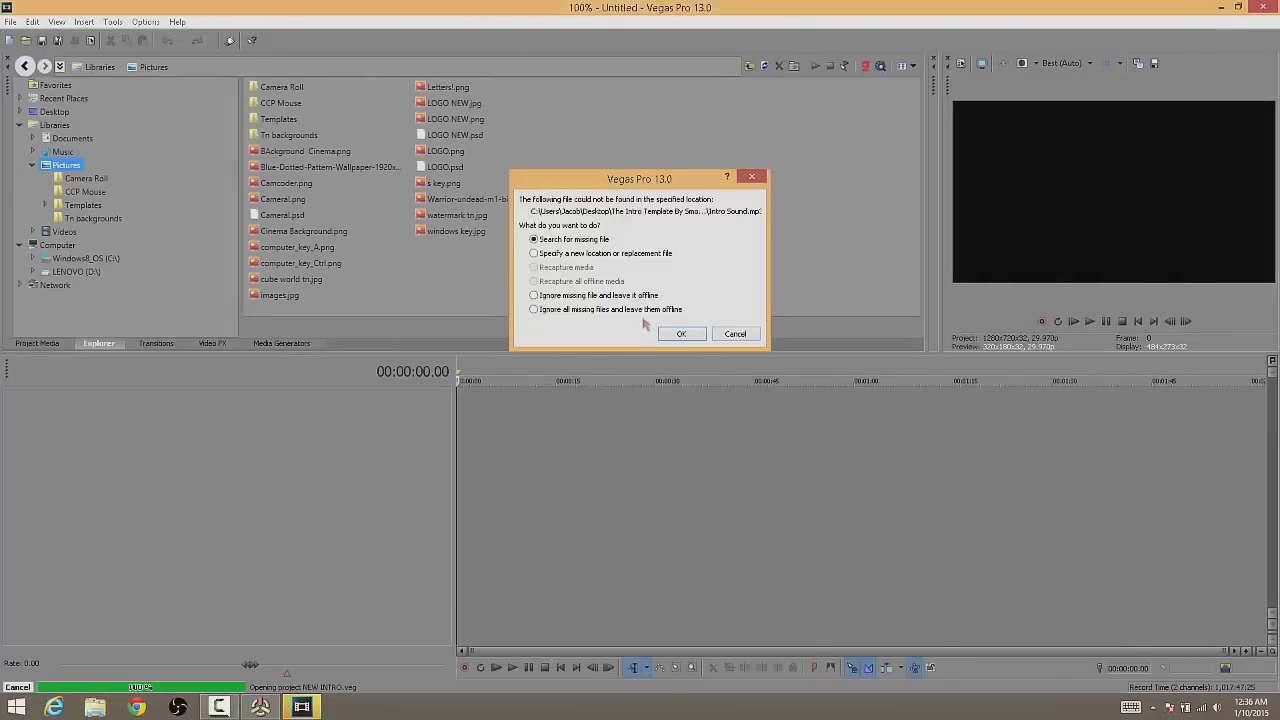
pyautogui.click(681, 335)
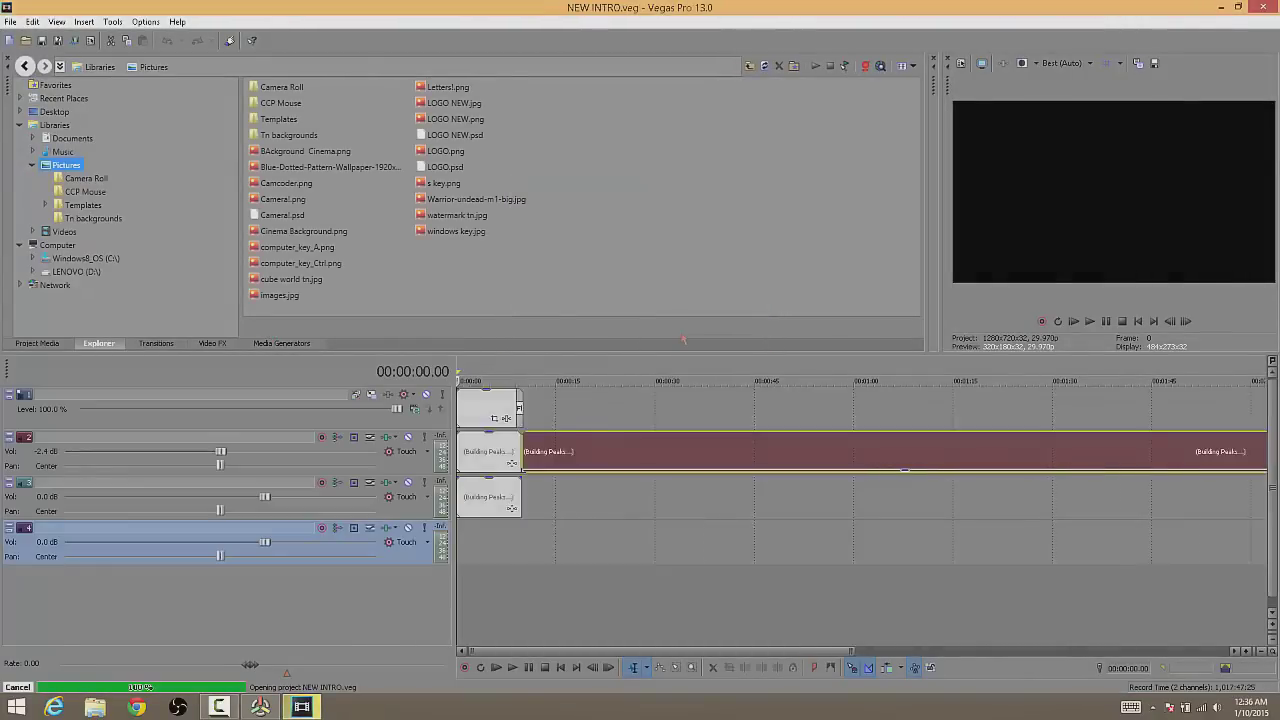
pyautogui.click(1091, 324)
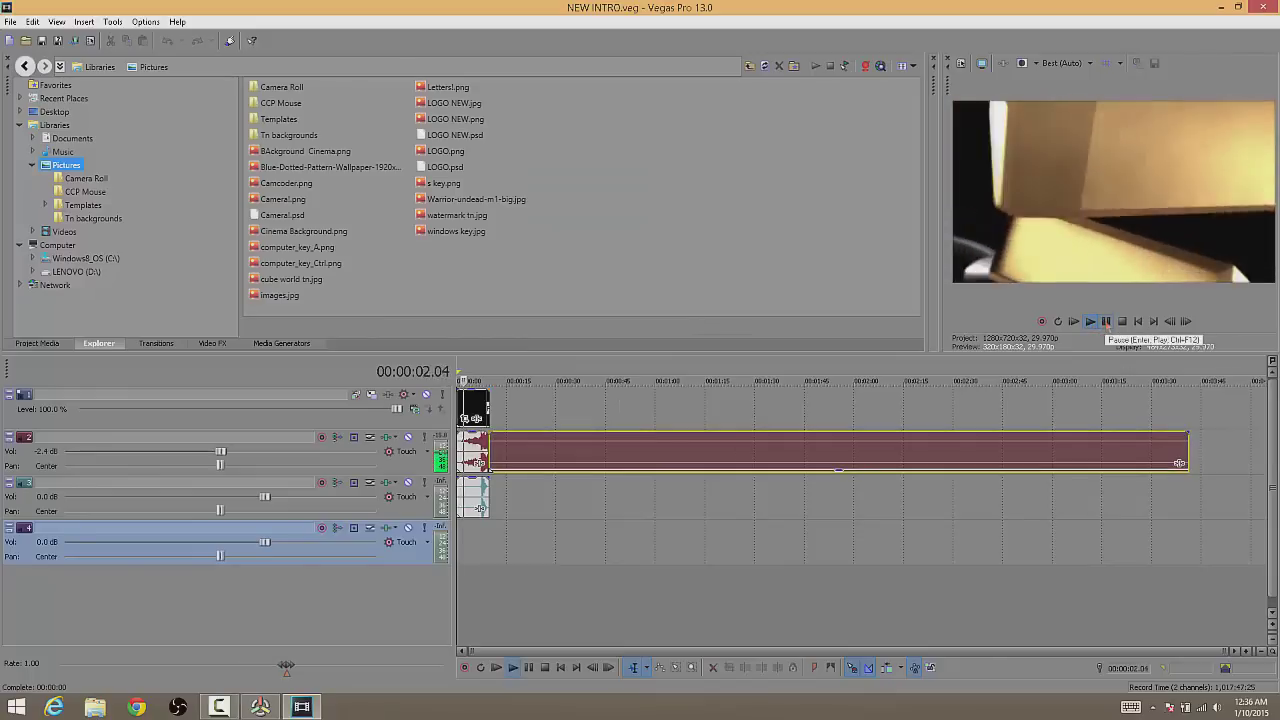
pyautogui.click(1106, 321)
pyautogui.click(1257, 14)
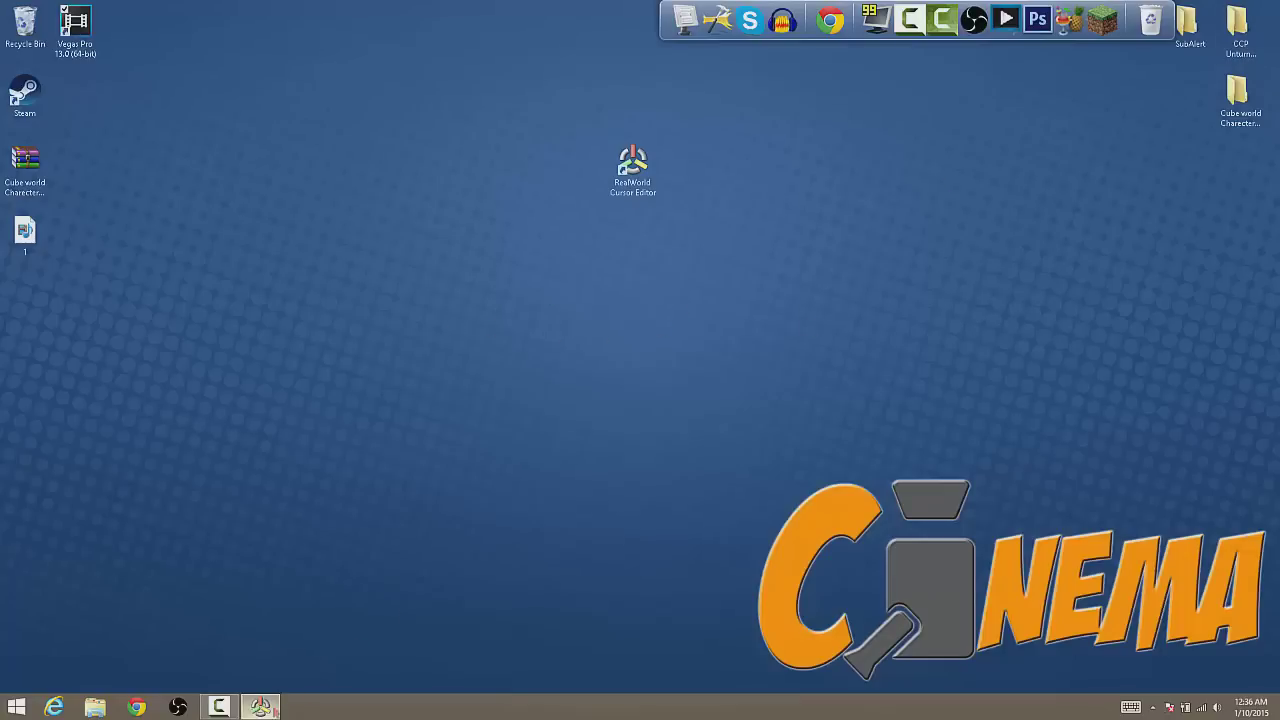
# Restore RealWorld Cursor Editor, examine the file types available for saving the cursor, and cancel without saving
pyautogui.click(260, 707)
pyautogui.moveTo(552, 75); pyautogui.dragTo(370, 100)
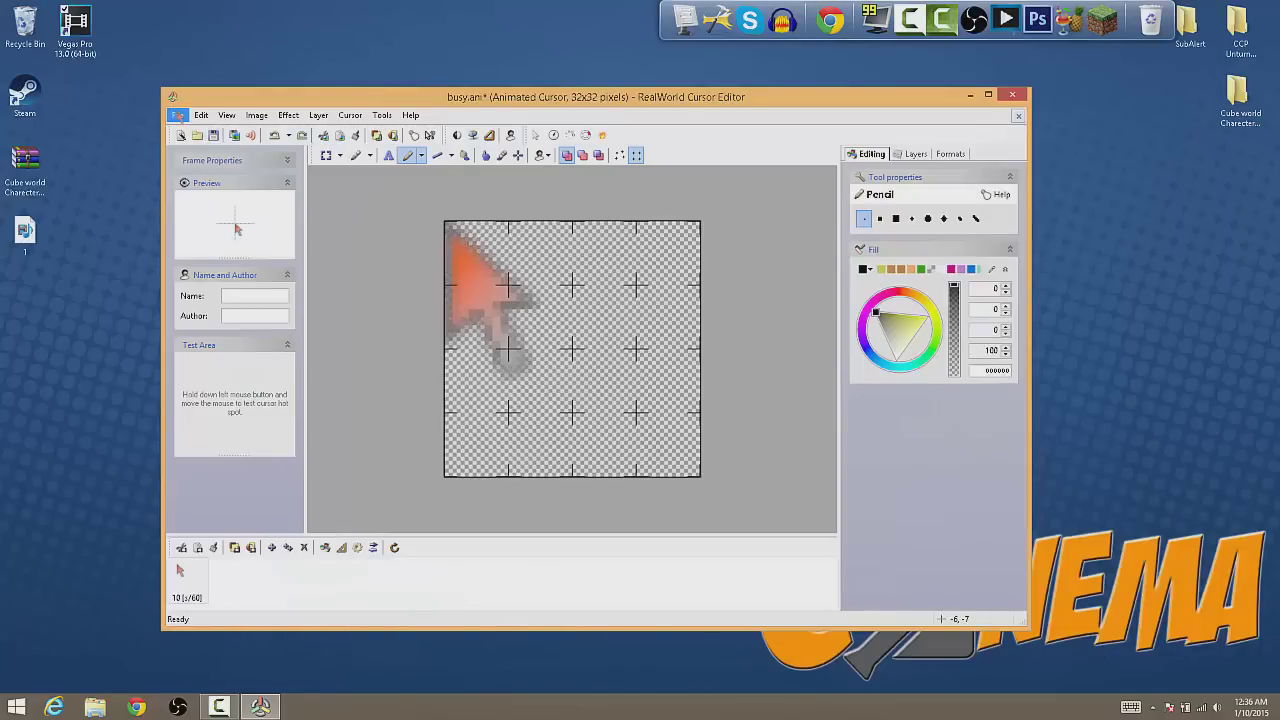
pyautogui.click(177, 115)
pyautogui.click(200, 175)
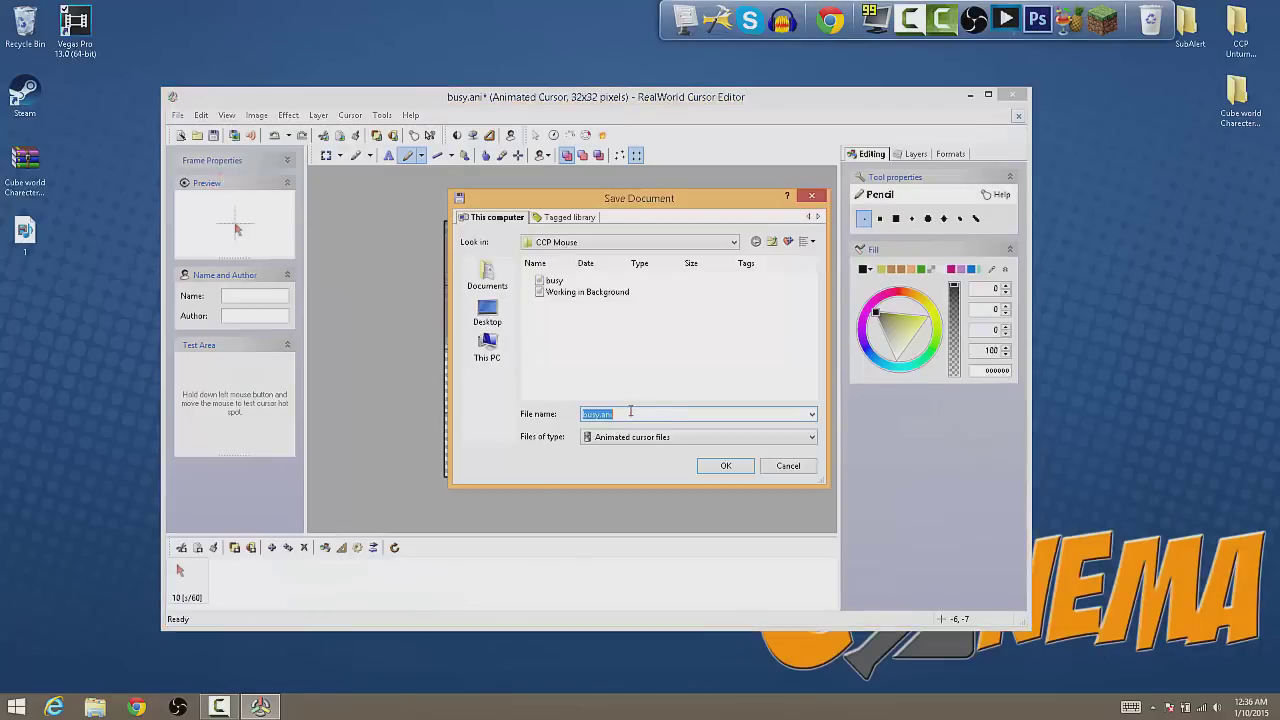
pyautogui.click(747, 436)
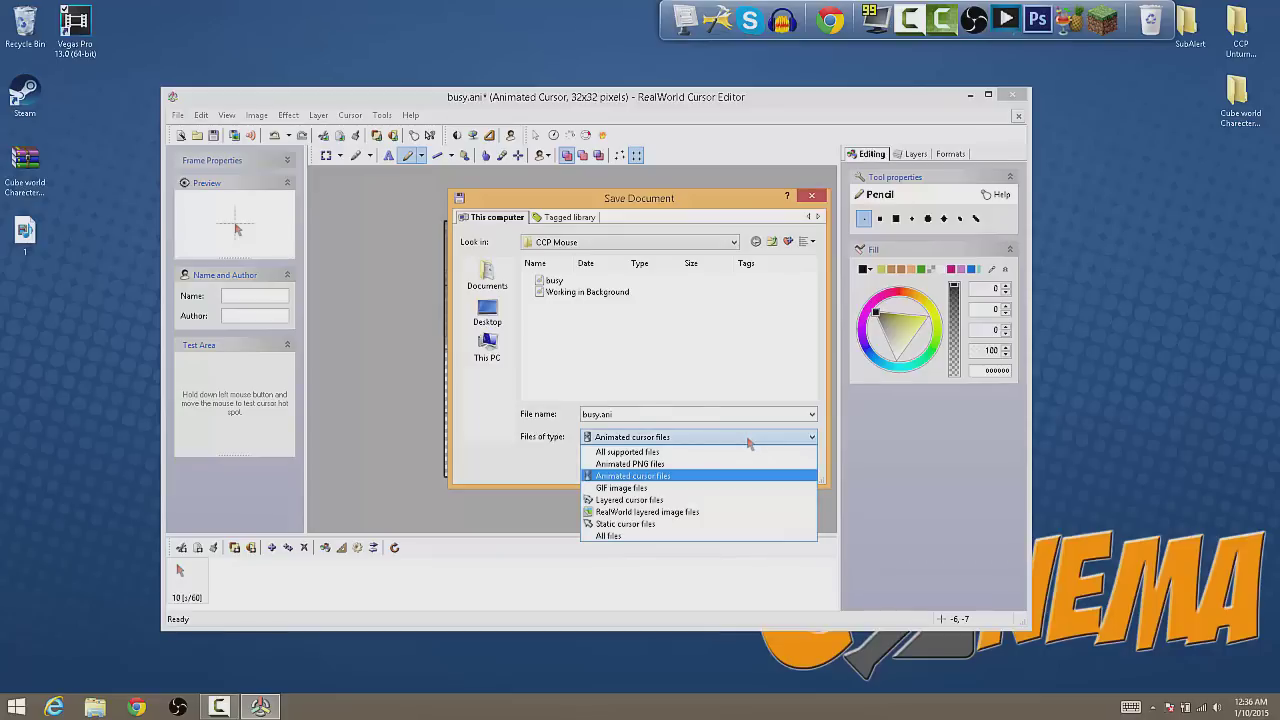
pyautogui.click(677, 370)
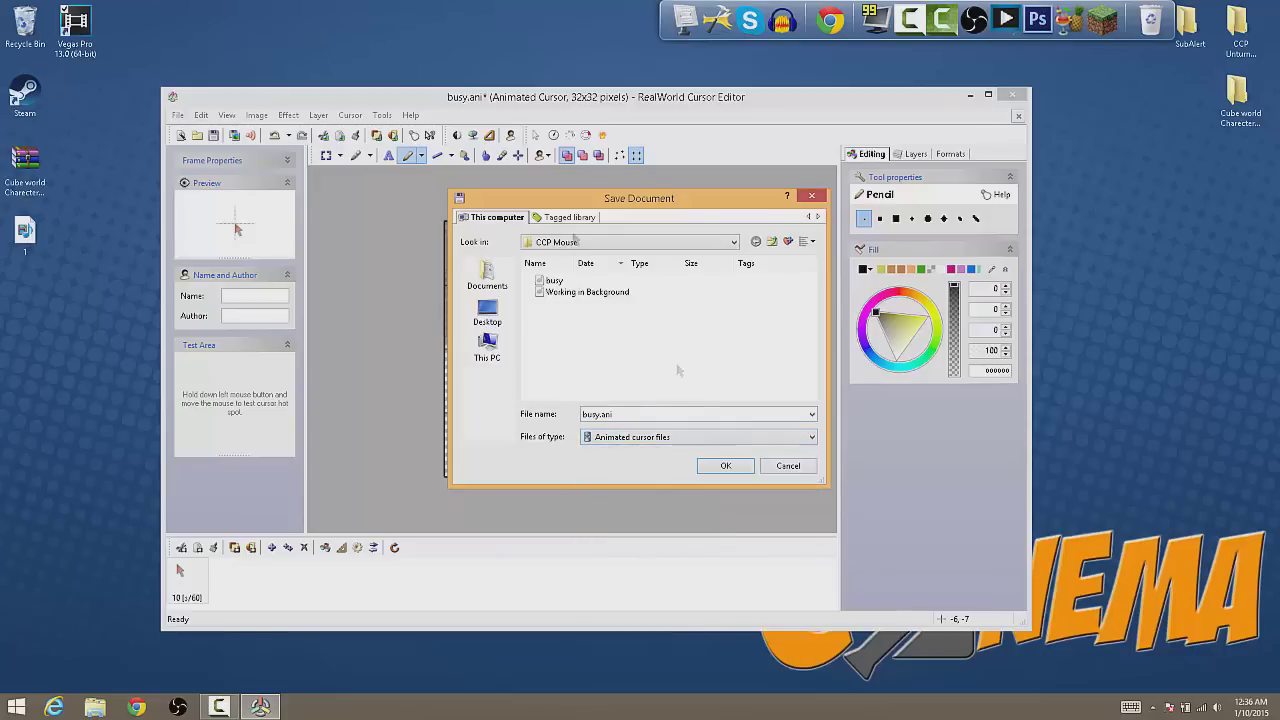
pyautogui.click(811, 196)
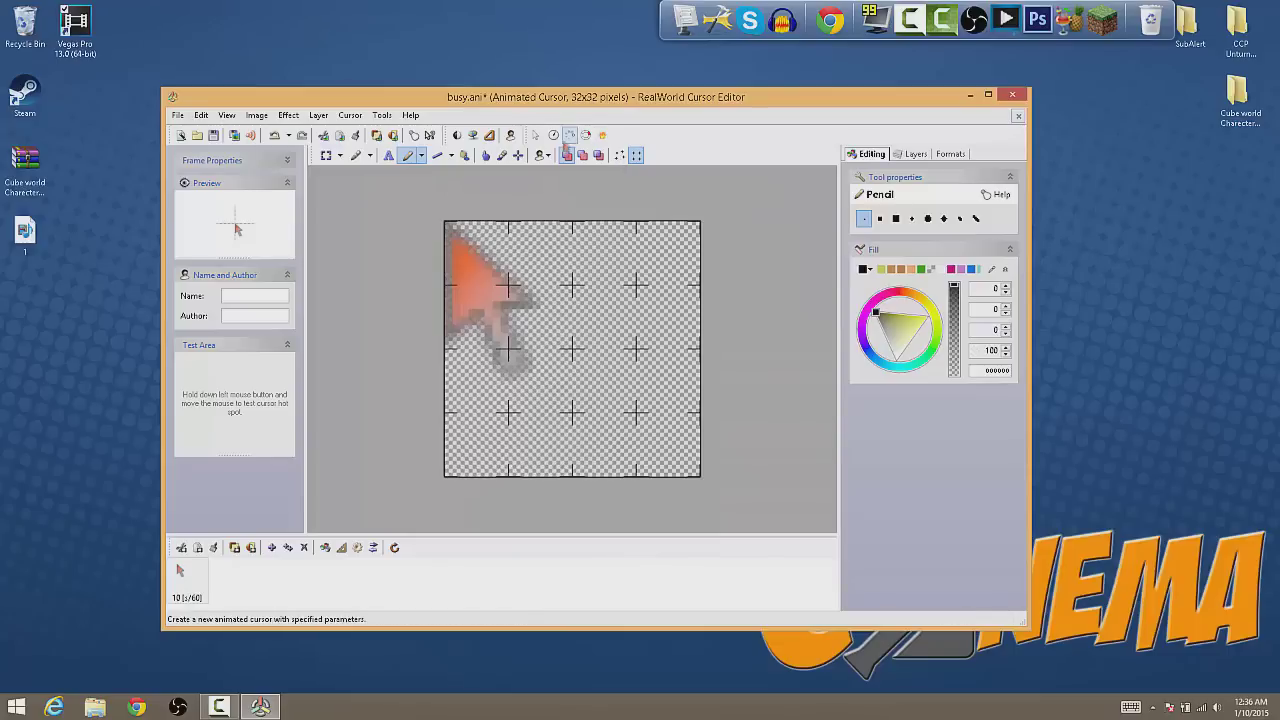
# Add an orange fire effect with 16 animation steps to the arrow and save it as an animated cursor named fire crap
pyautogui.click(601, 135)
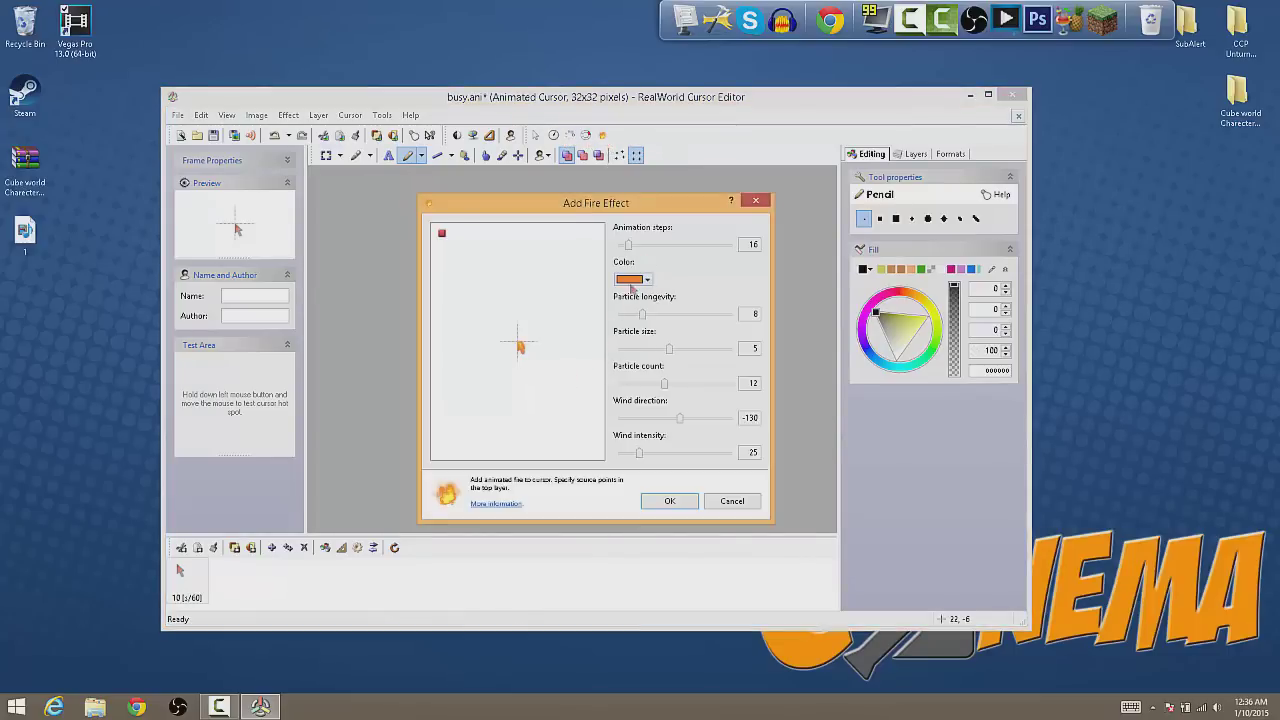
pyautogui.click(670, 501)
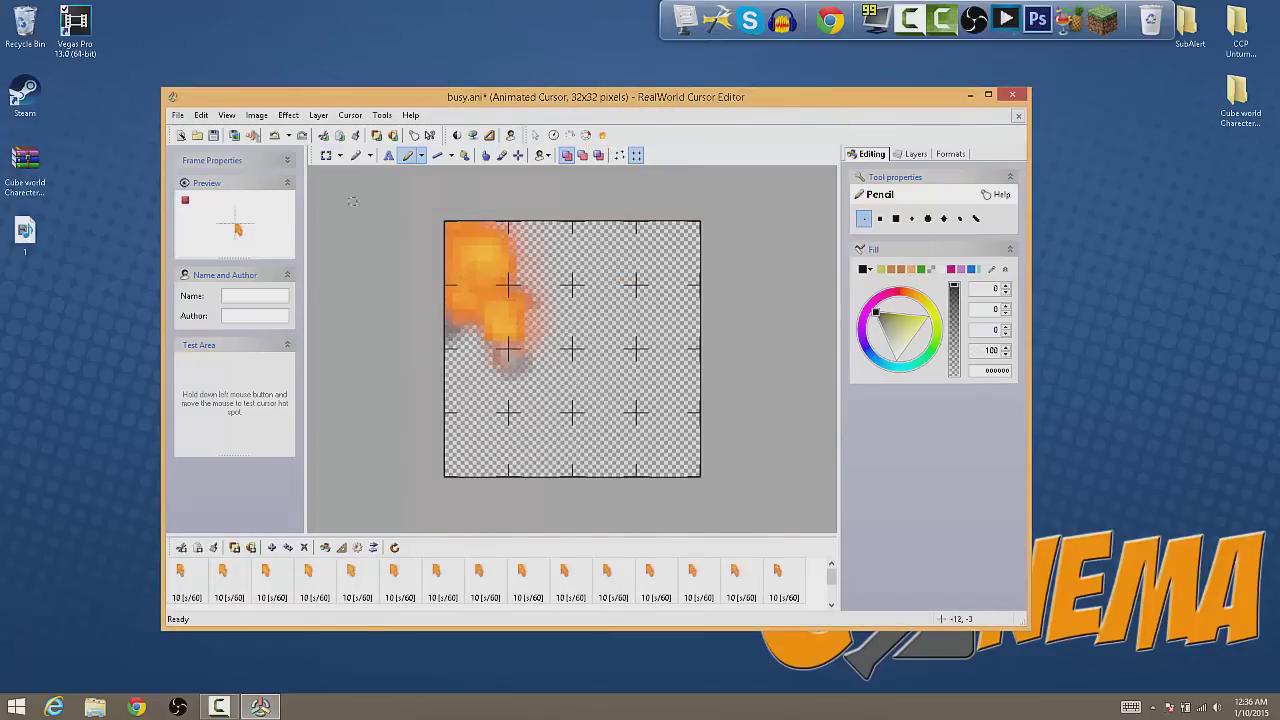
pyautogui.click(177, 115)
pyautogui.click(200, 178)
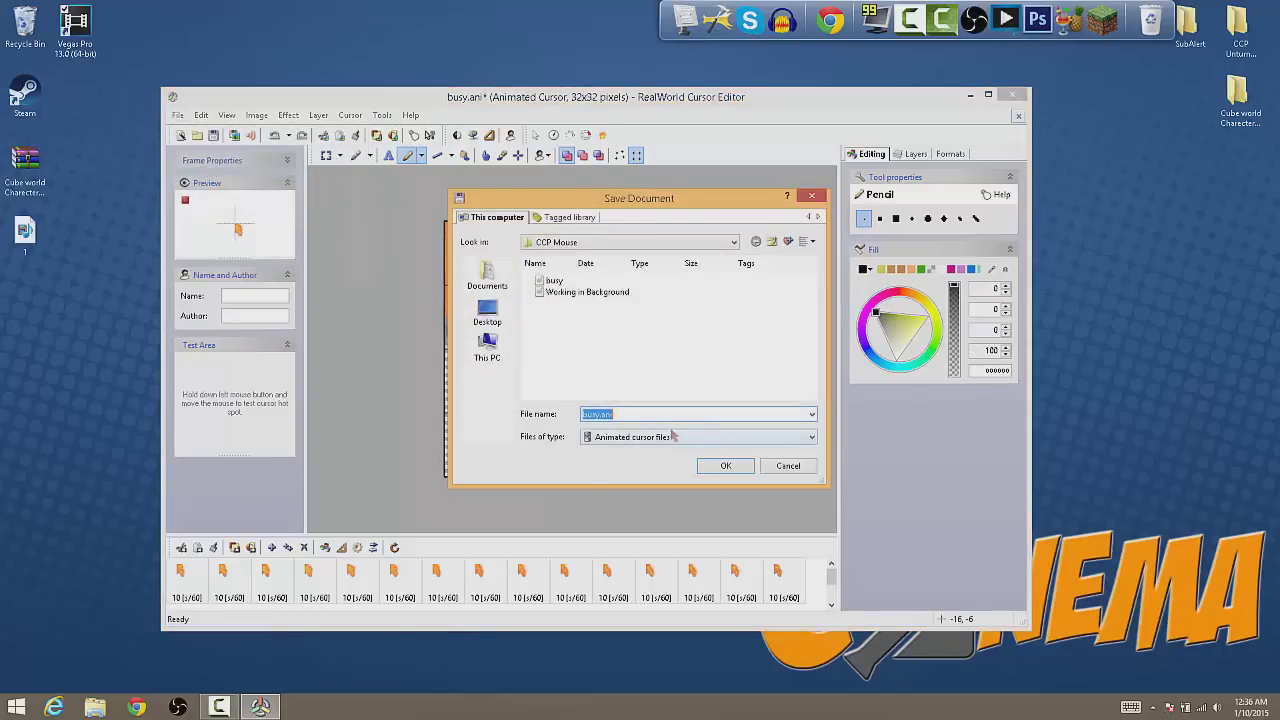
pyautogui.write('fire crap')
pyautogui.press('Return')
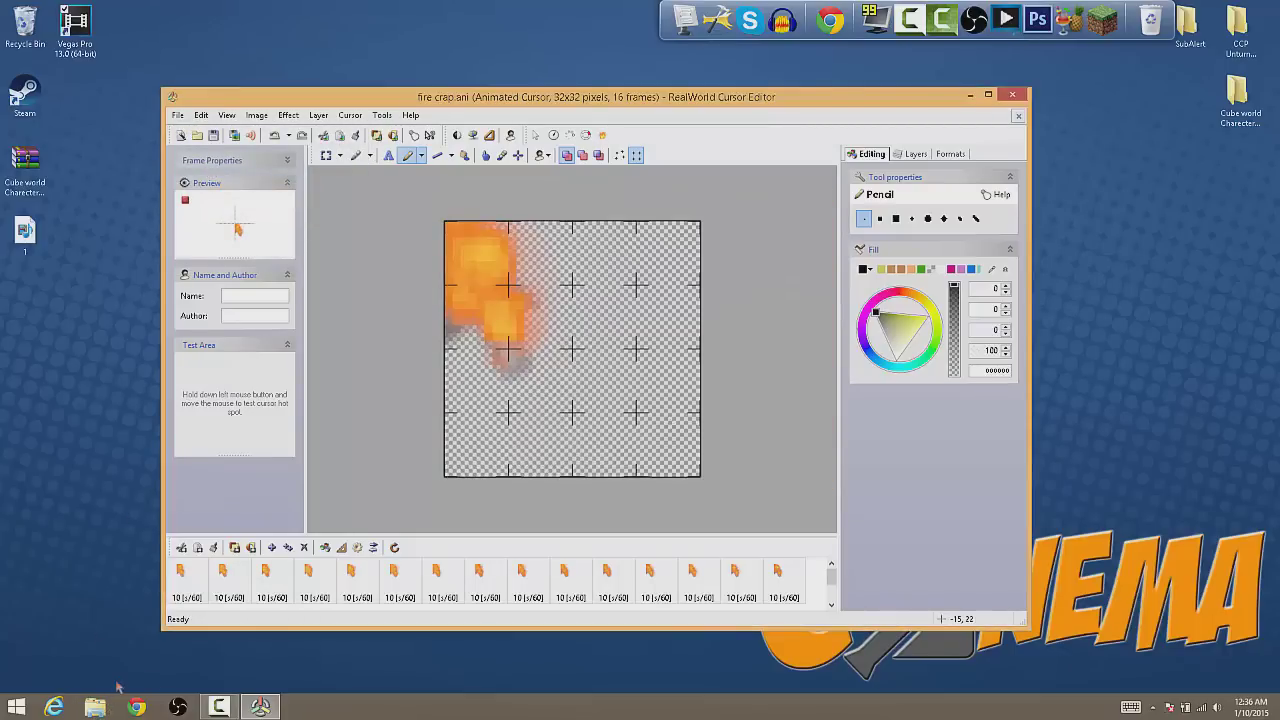
# Search Windows for the mouse settings and open the pointer settings in Mouse Properties
pyautogui.press('super+s')
pyautogui.write('mouse and Keyboard Center')
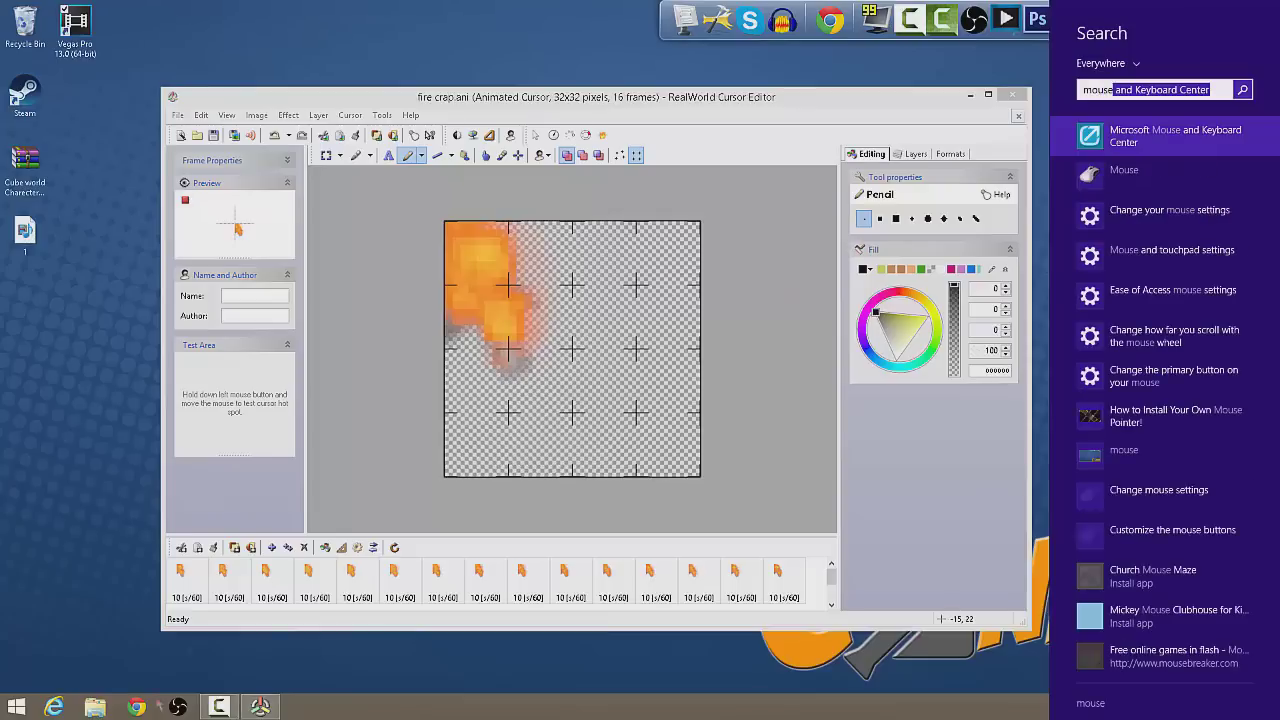
pyautogui.press('Return')
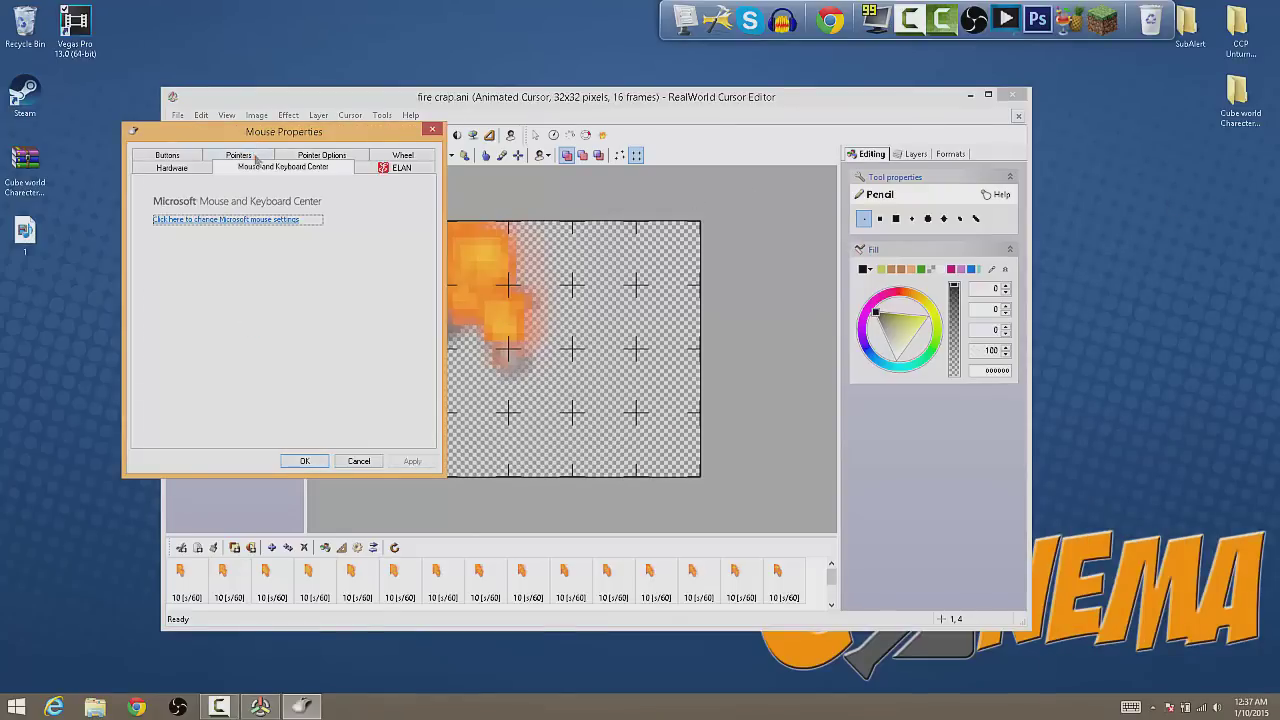
pyautogui.click(240, 166)
# Assign the fire crap cursor from the CCP Mouse folder to Normal Select, apply it, and accept the pointer settings
pyautogui.click(350, 381)
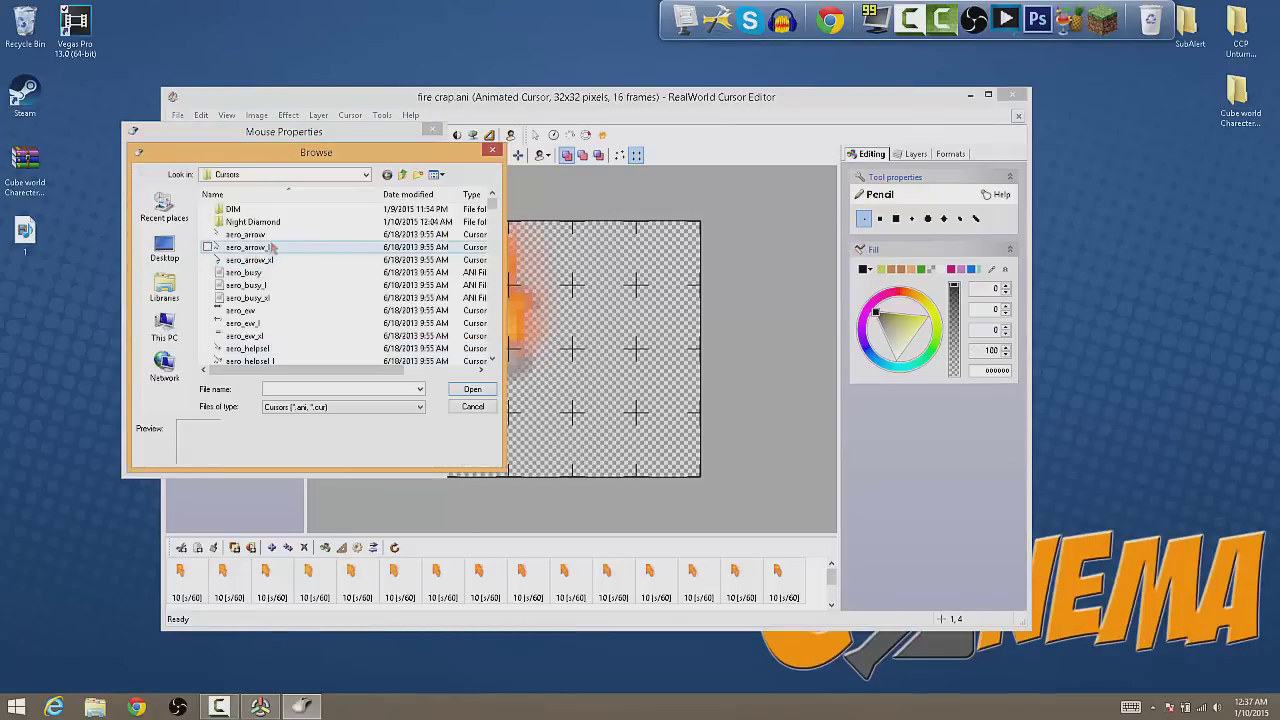
pyautogui.click(168, 286)
pyautogui.doubleClick(258, 233)
pyautogui.doubleClick(287, 228)
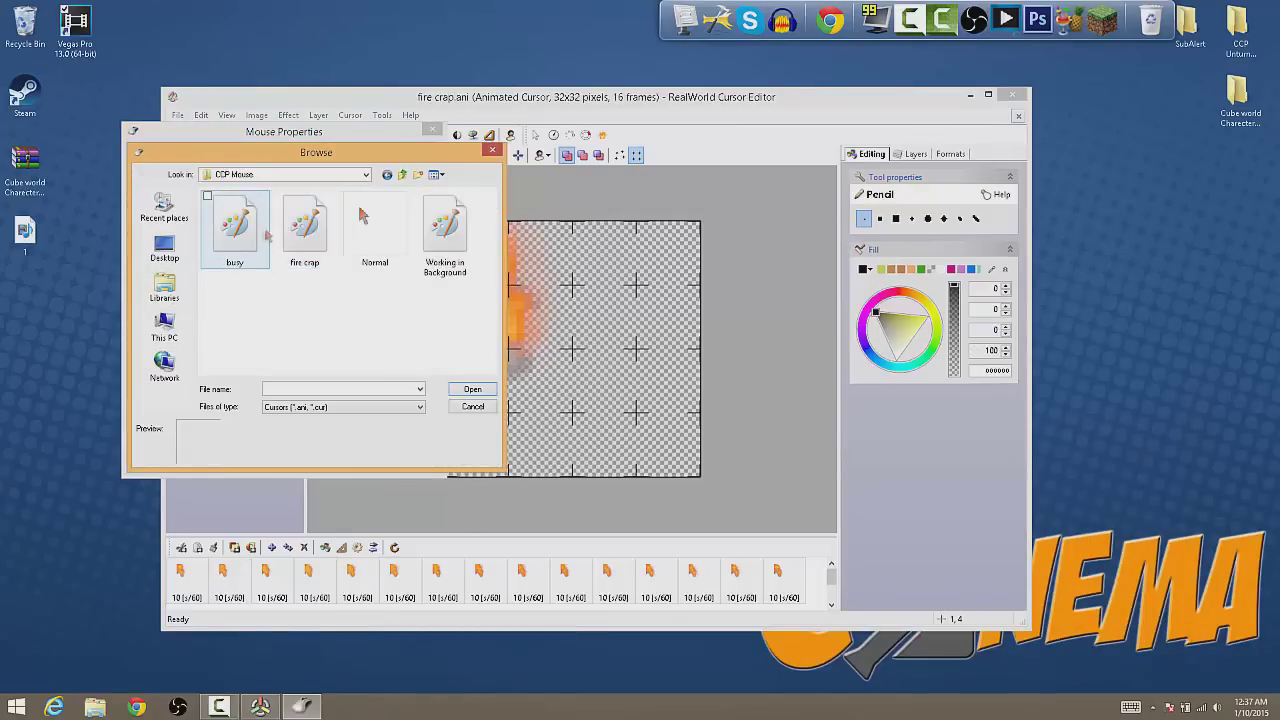
pyautogui.doubleClick(307, 242)
pyautogui.click(411, 461)
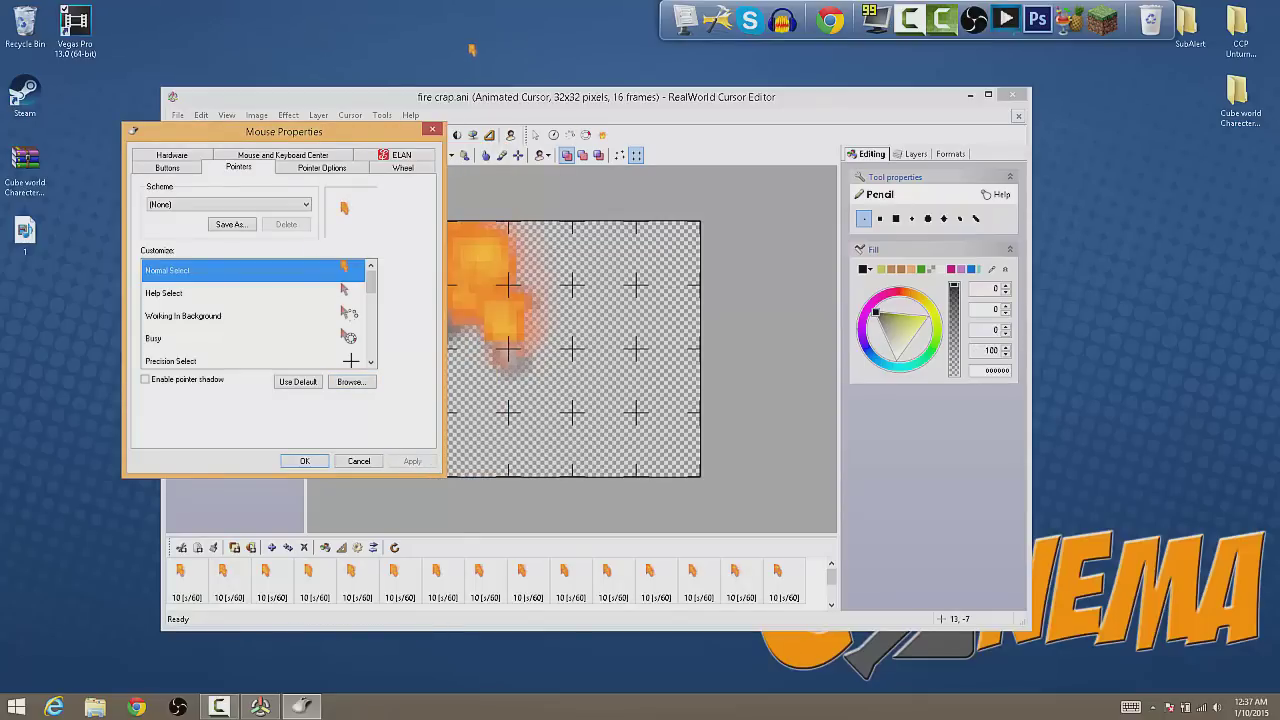
pyautogui.click(308, 460)
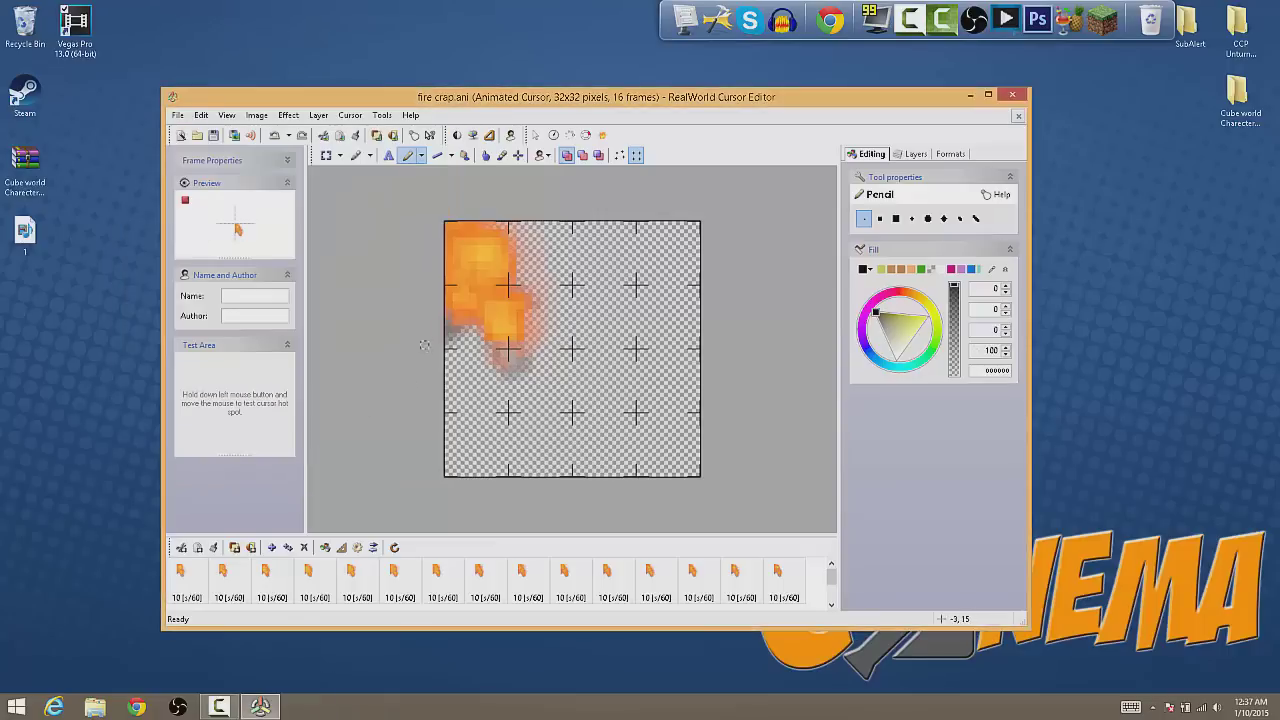
# Try out a fire effect with particle longevity 13, particle size 4, wind direction 120, wind intensity 79, and varied animation steps
pyautogui.click(602, 135)
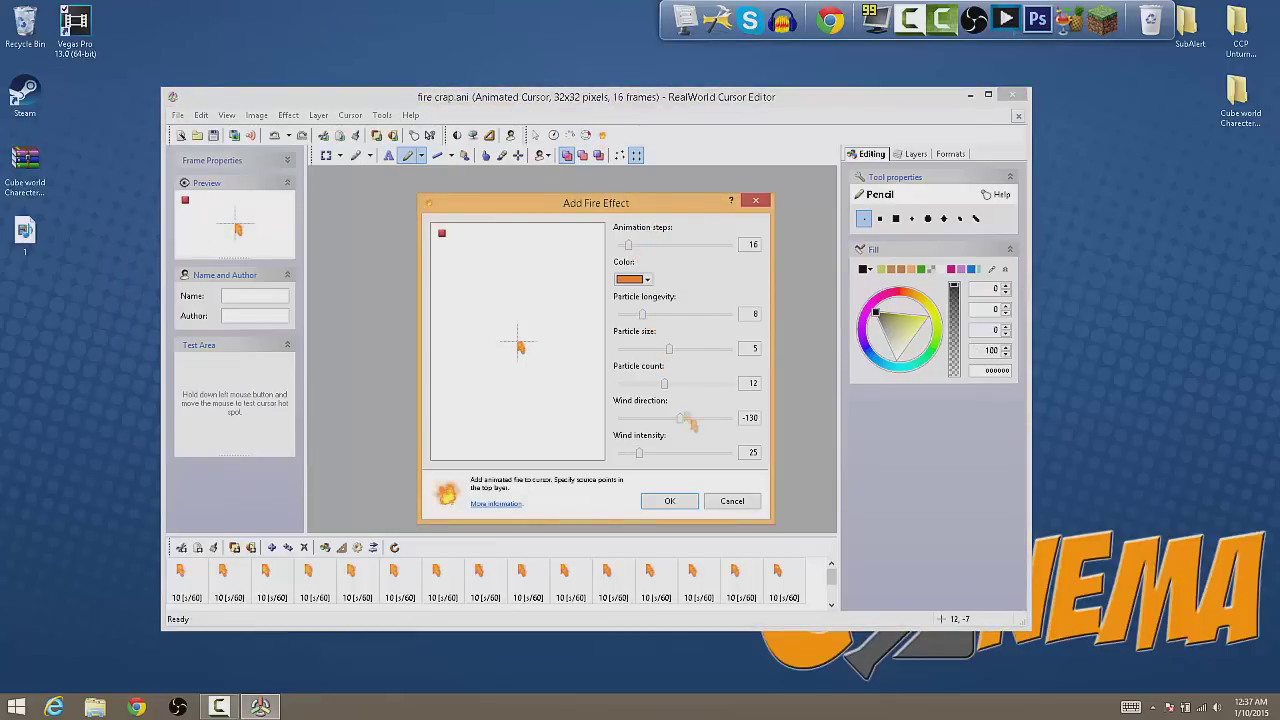
pyautogui.moveTo(639, 453); pyautogui.dragTo(707, 466)
pyautogui.moveTo(680, 420); pyautogui.dragTo(725, 421)
pyautogui.moveTo(666, 392)
pyautogui.mouseDown()
pyautogui.moveTo(608, 402)
pyautogui.moveTo(709, 394)
pyautogui.moveTo(648, 398)
pyautogui.mouseUp()
pyautogui.moveTo(672, 356); pyautogui.dragTo(670, 320)
pyautogui.moveTo(630, 252); pyautogui.dragTo(680, 255)
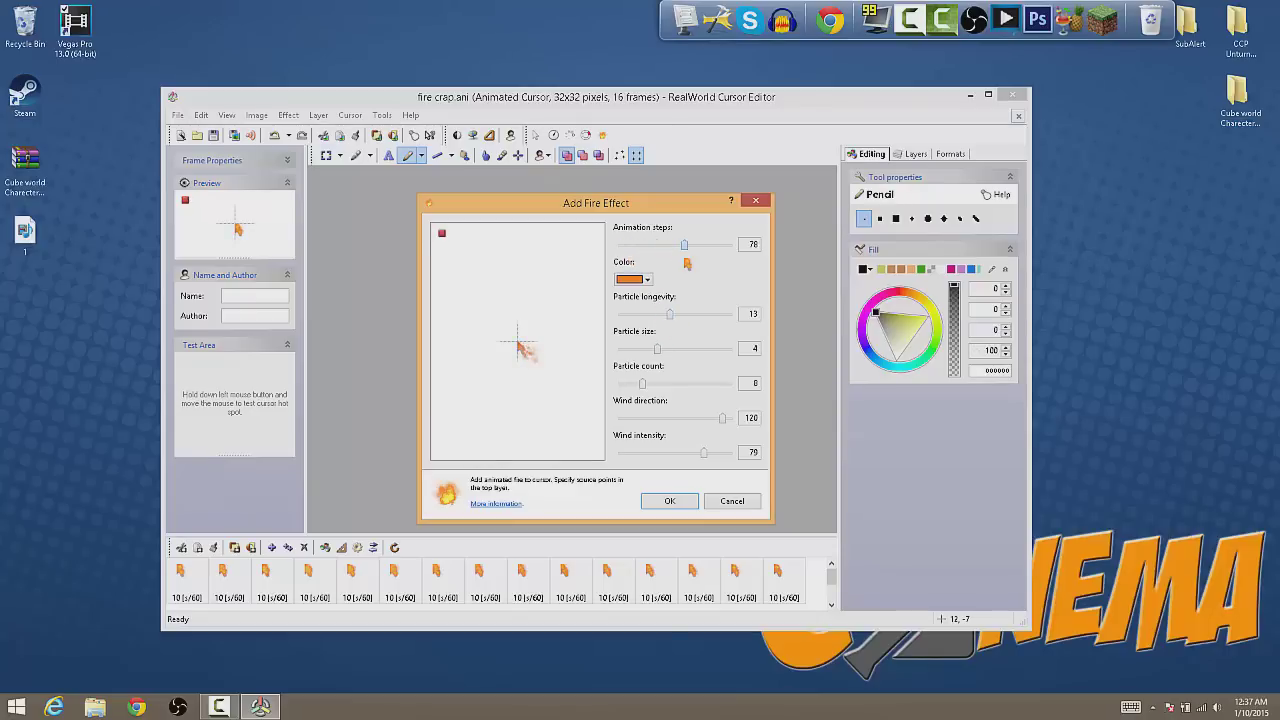
pyautogui.moveTo(684, 245); pyautogui.dragTo(643, 246)
pyautogui.press('Return')
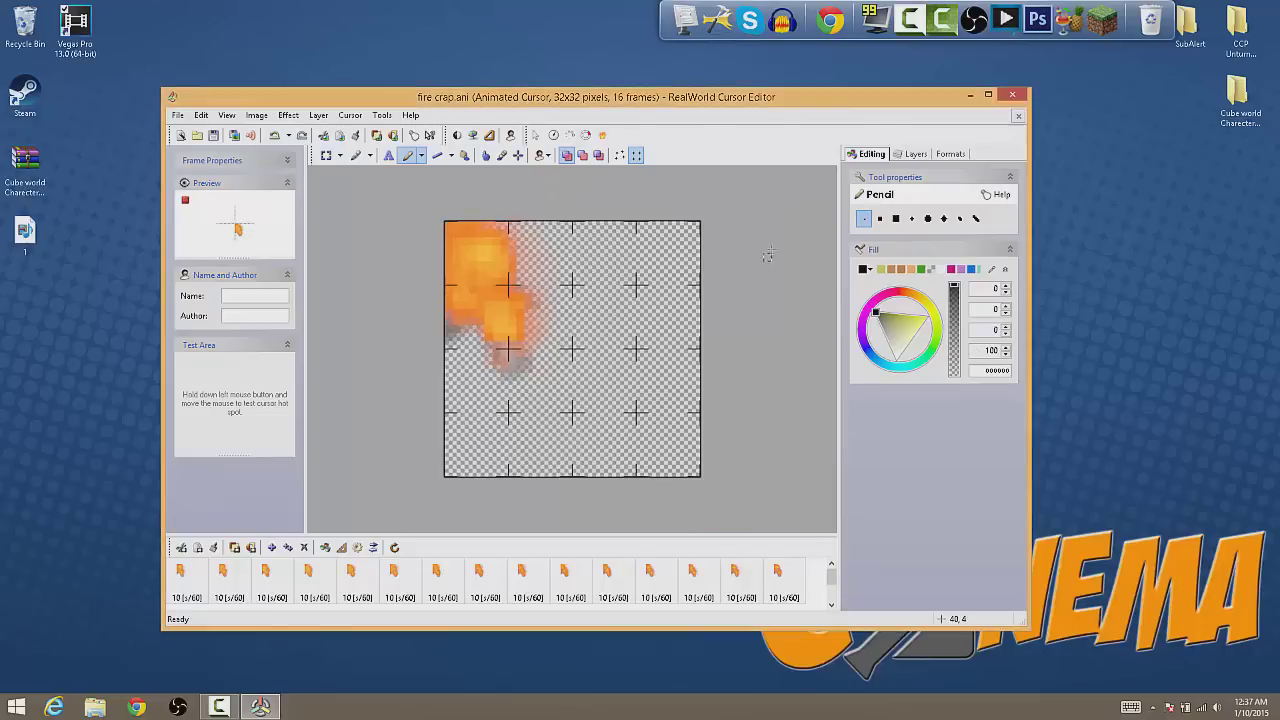
# Close RealWorld Cursor Editor, search Windows for the mouse settings, and open the pointer settings in Mouse Properties
pyautogui.click(1012, 96)
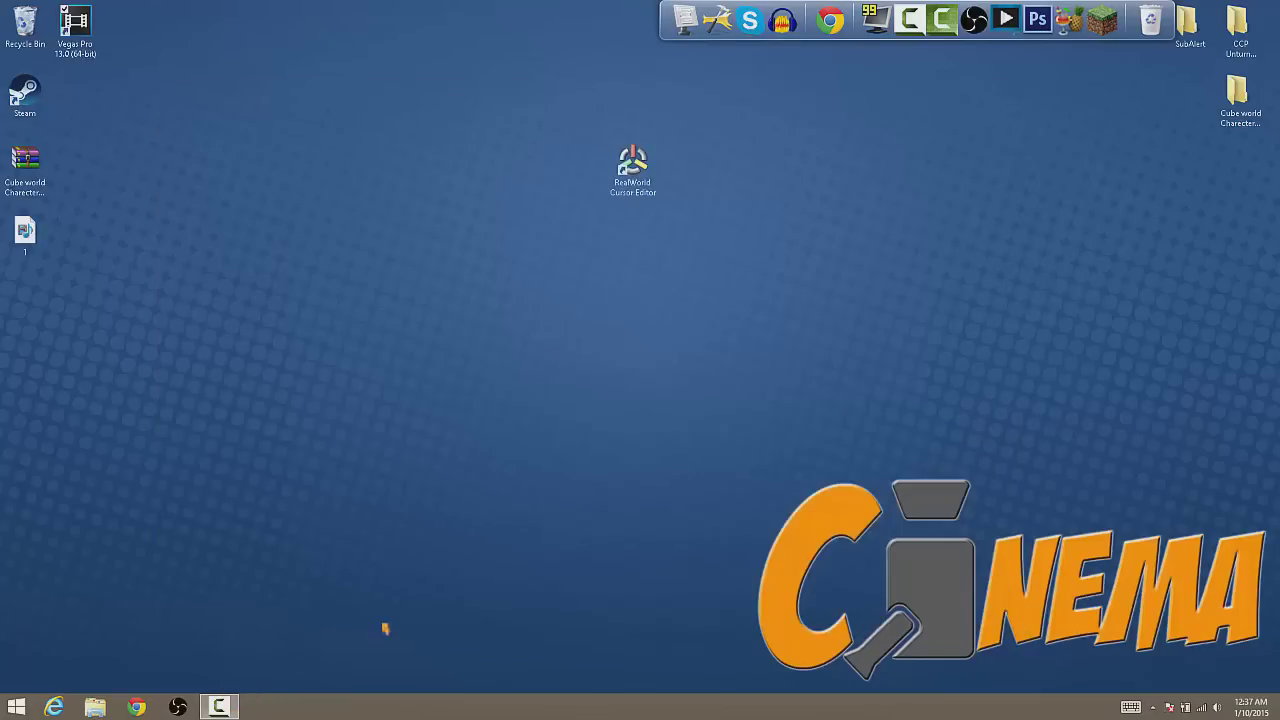
pyautogui.press('super+s')
pyautogui.write('mouse and Keyboard Center')
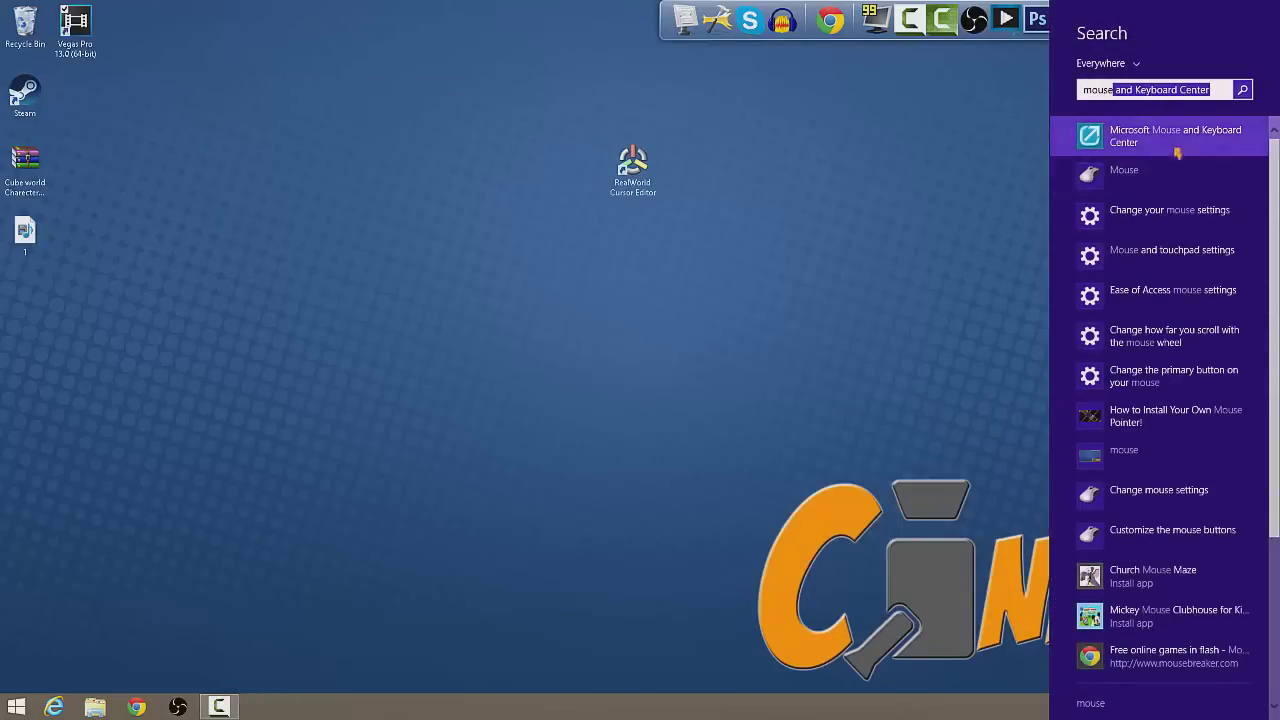
pyautogui.click(1177, 149)
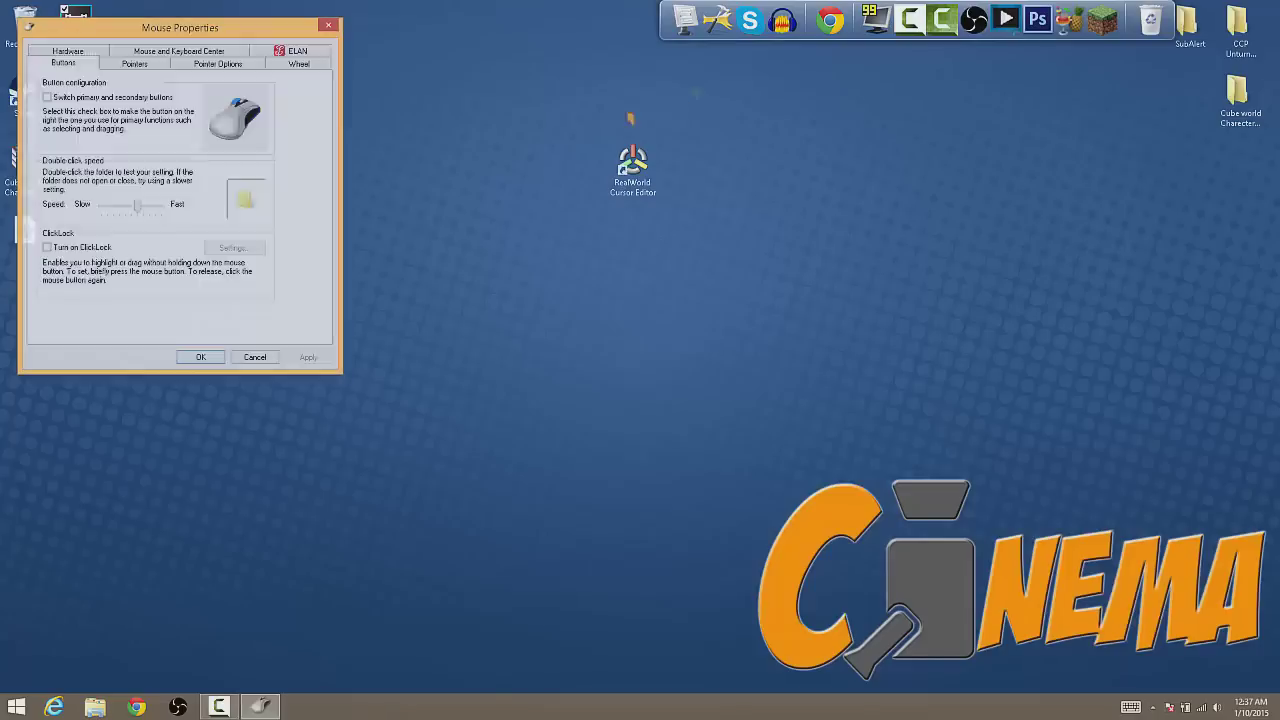
pyautogui.click(131, 48)
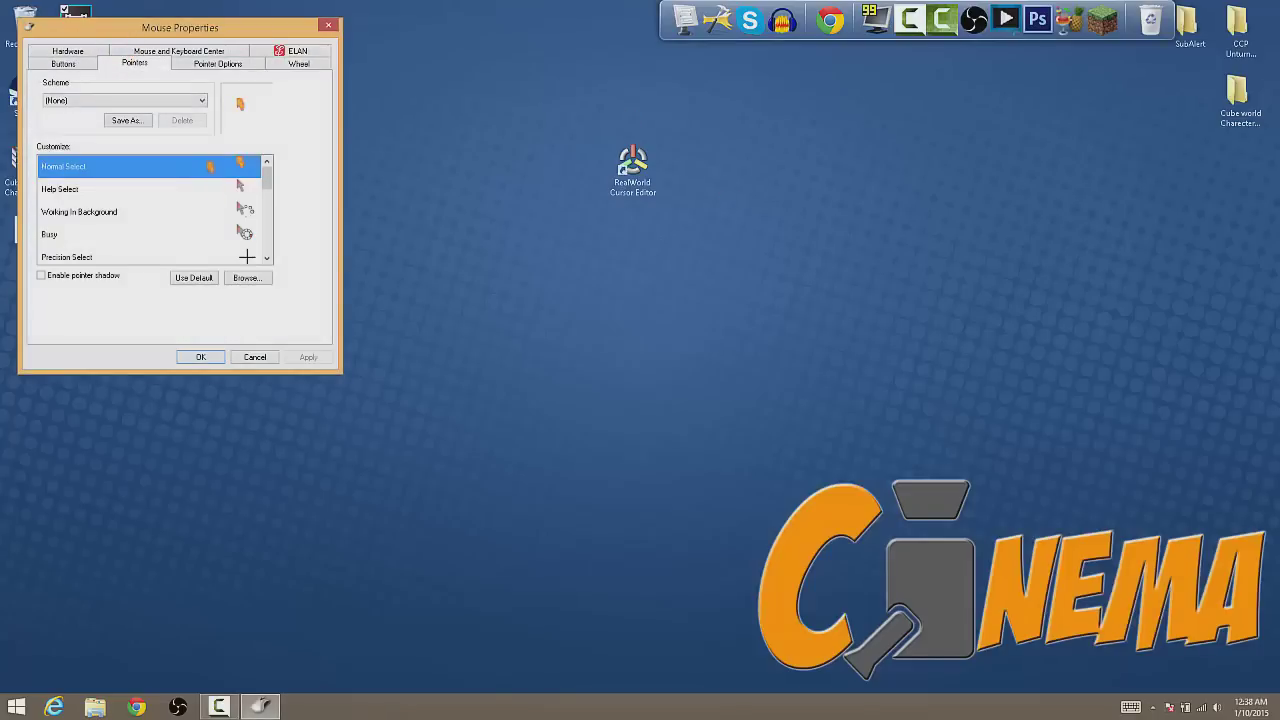
# Set the Normal Select pointer to the Normal cursor from the CCP Mouse folder, apply it, and close Mouse Properties
pyautogui.click(246, 278)
pyautogui.click(60, 182)
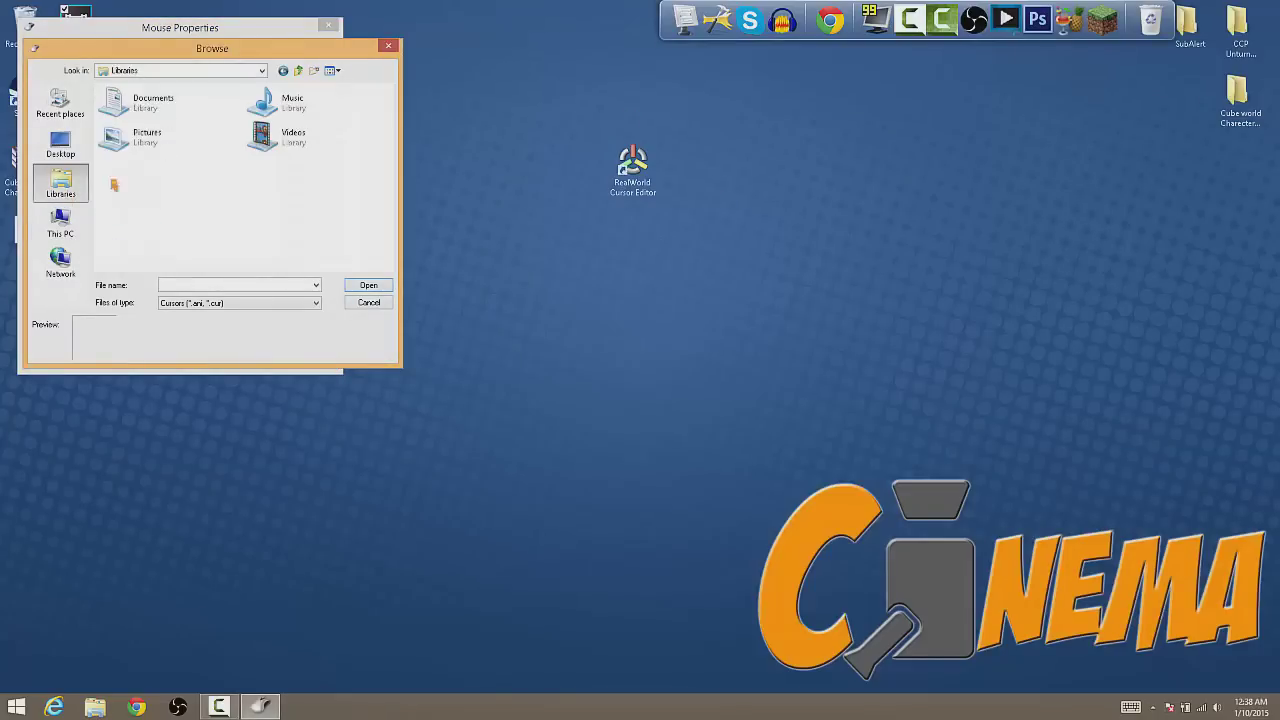
pyautogui.doubleClick(176, 149)
pyautogui.doubleClick(180, 140)
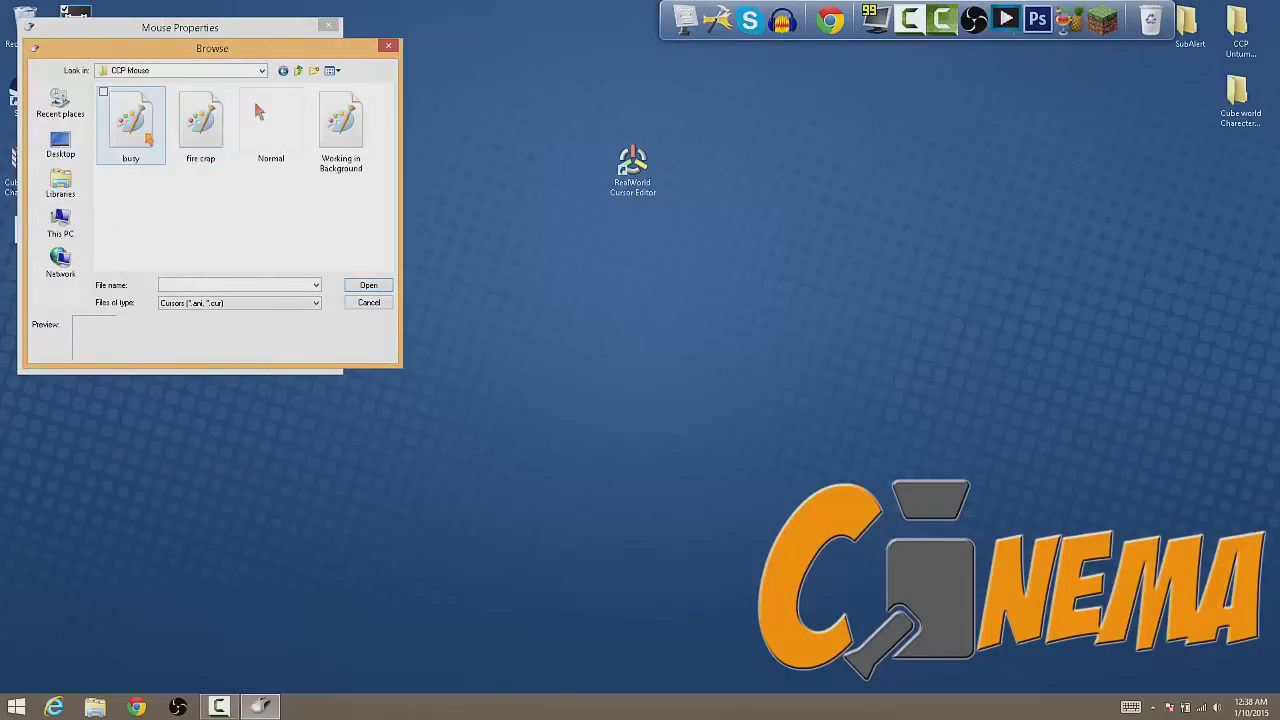
pyautogui.doubleClick(275, 125)
pyautogui.click(323, 361)
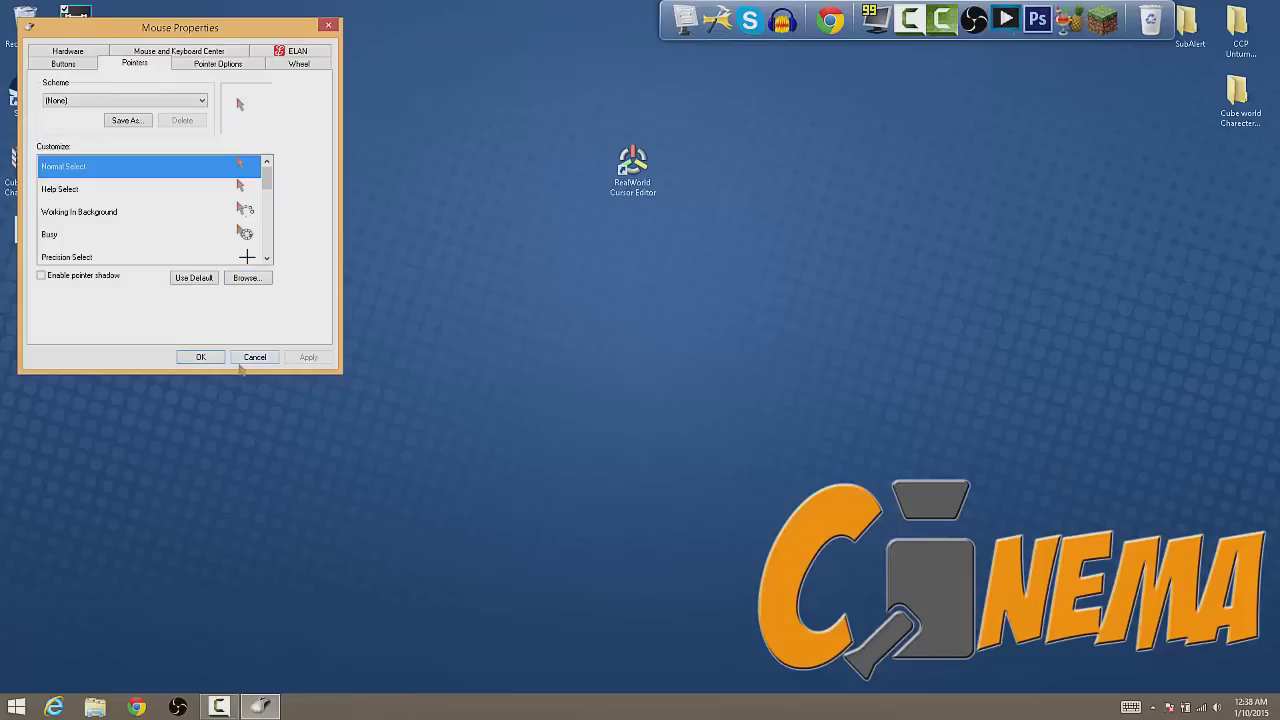
pyautogui.click(204, 359)
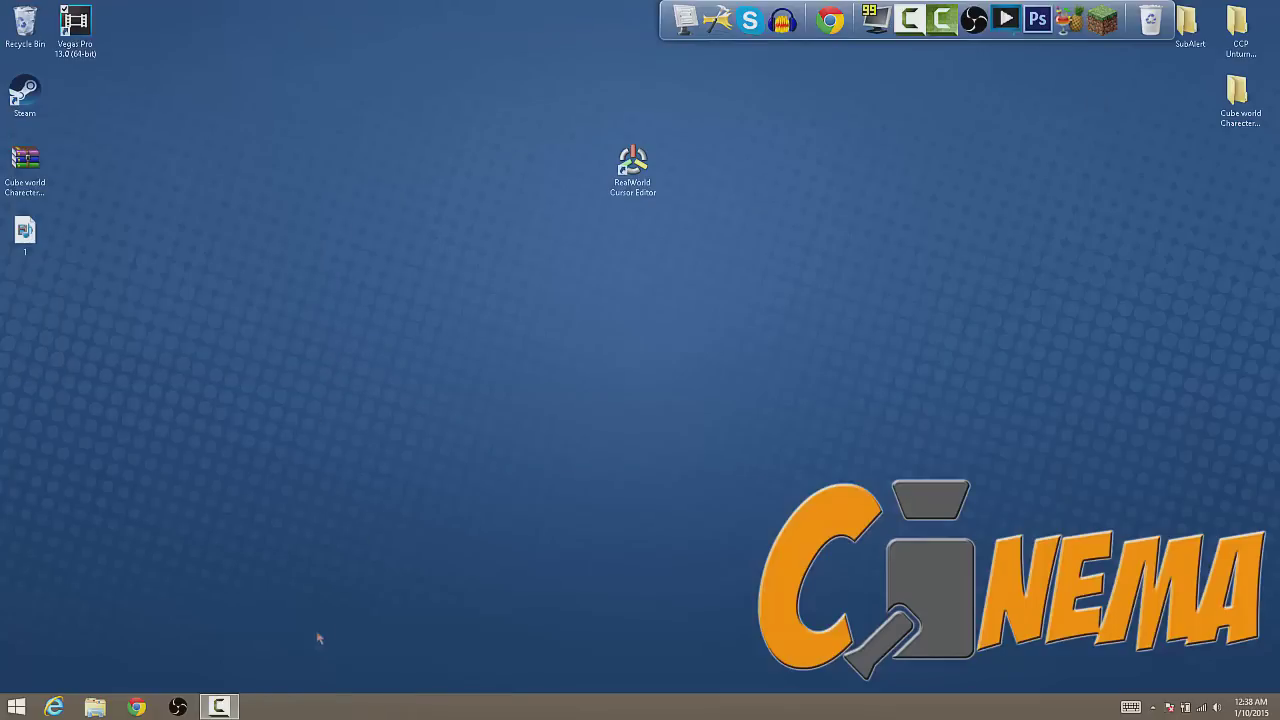